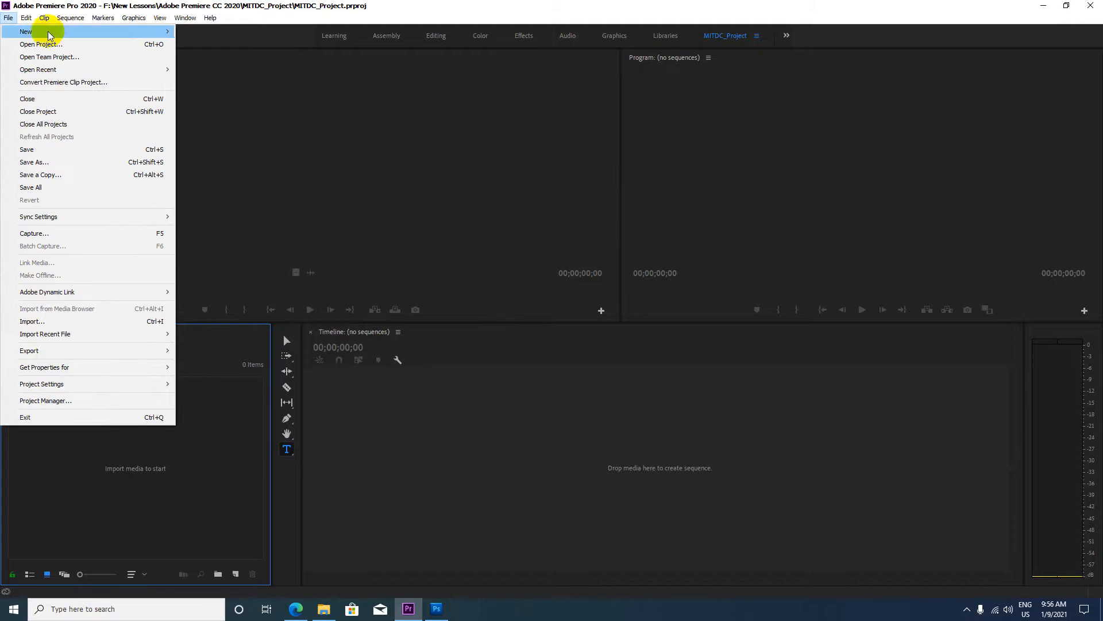
Start creating a new sequence and move its settings dialog clear of the window edge
mouse_move(117, 33)
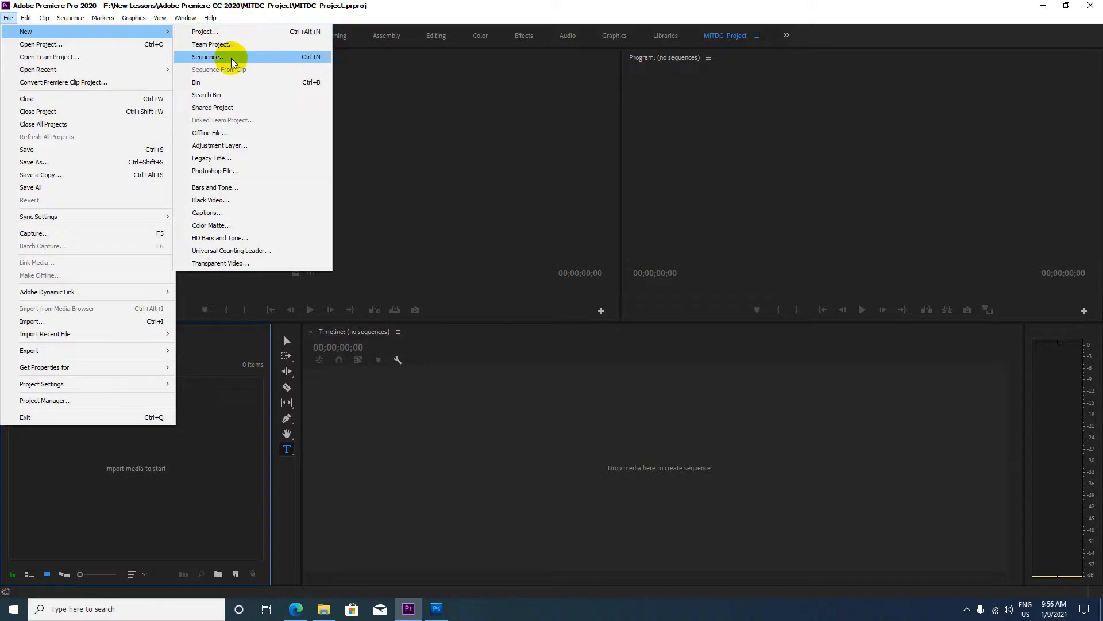
left_click(284, 61)
left_click_drag(497, 97, 280, 84)
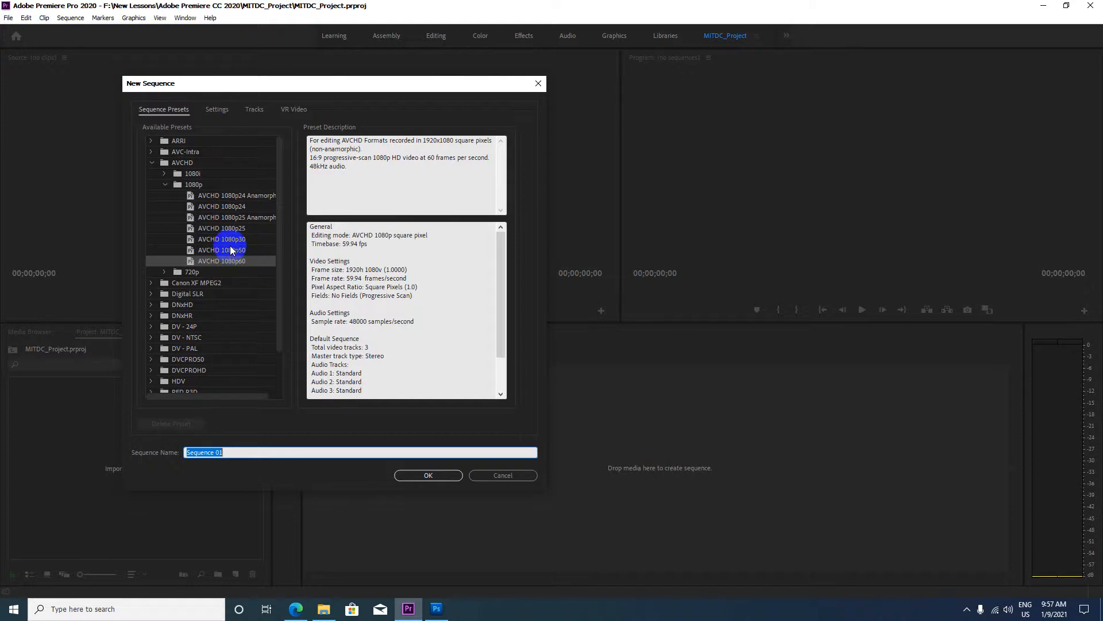
Examine the AVCHD sequence presets offered in the 1080i, 1080p and 720p groups
left_click(165, 184)
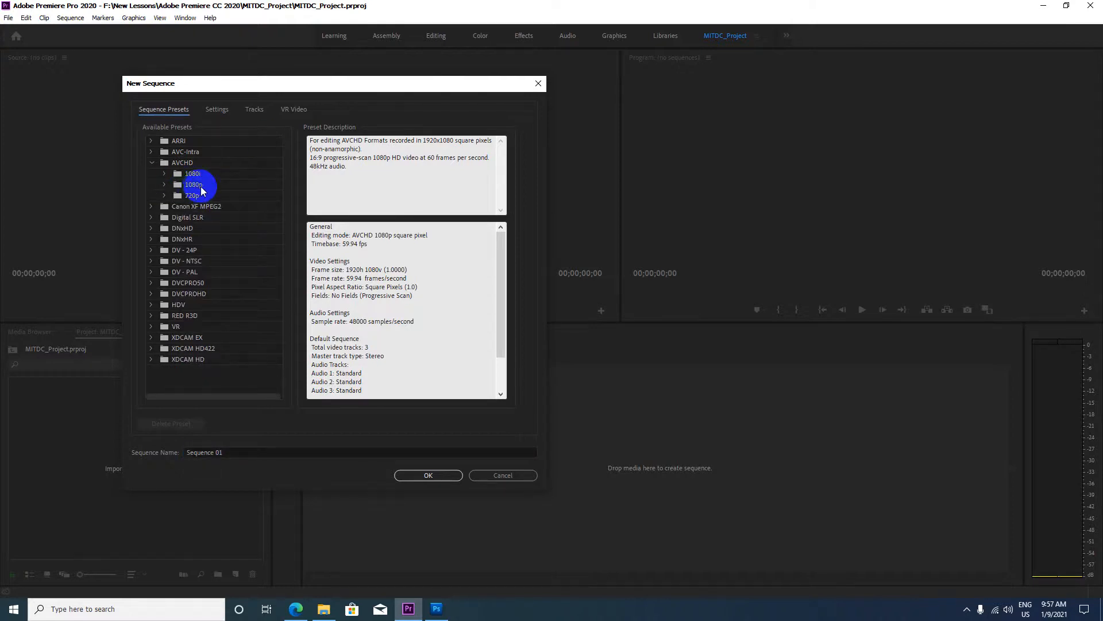
left_click(164, 173)
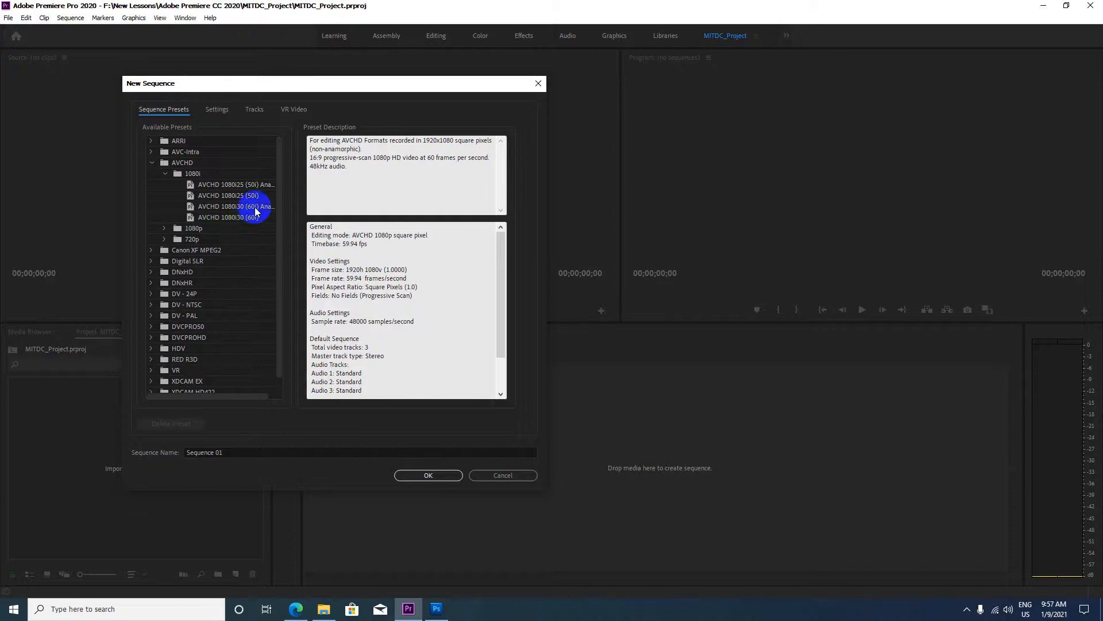
left_click(165, 174)
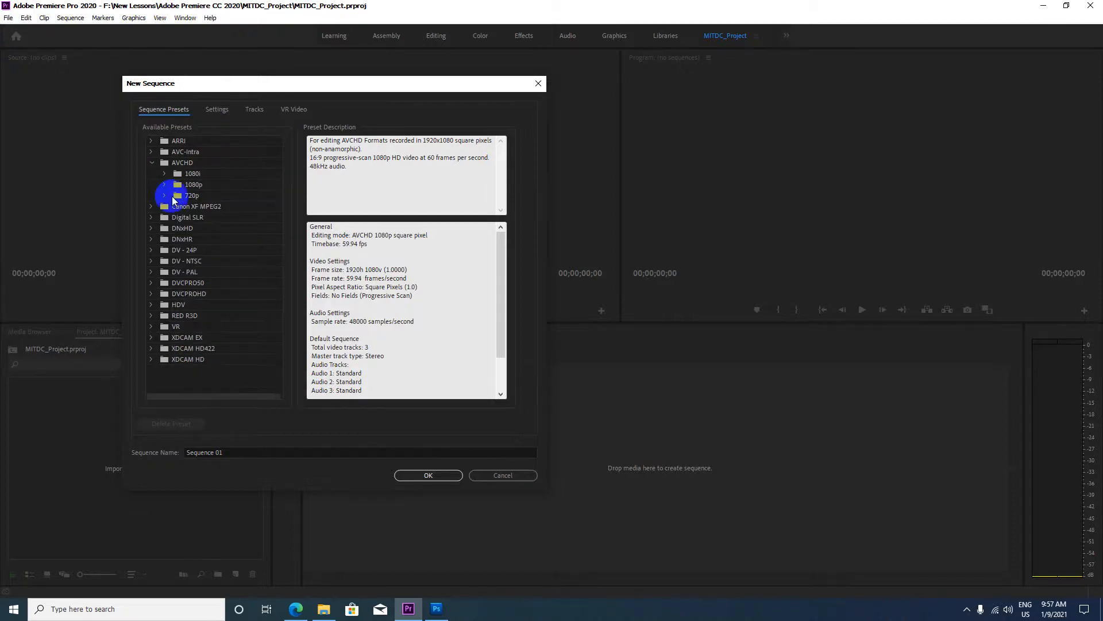
left_click(164, 184)
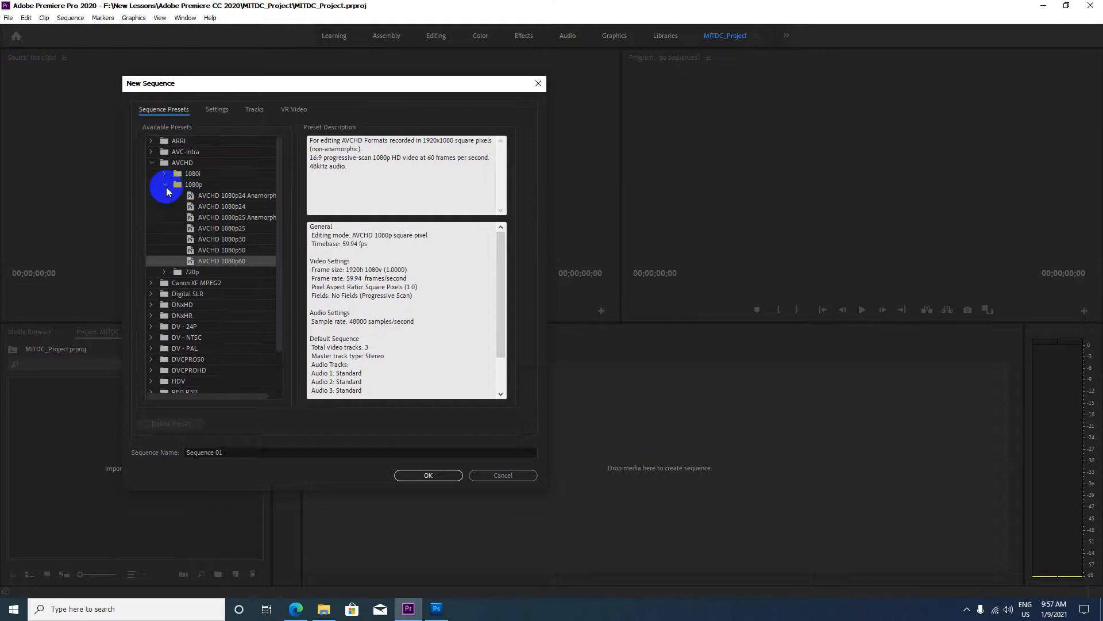
left_click(164, 185)
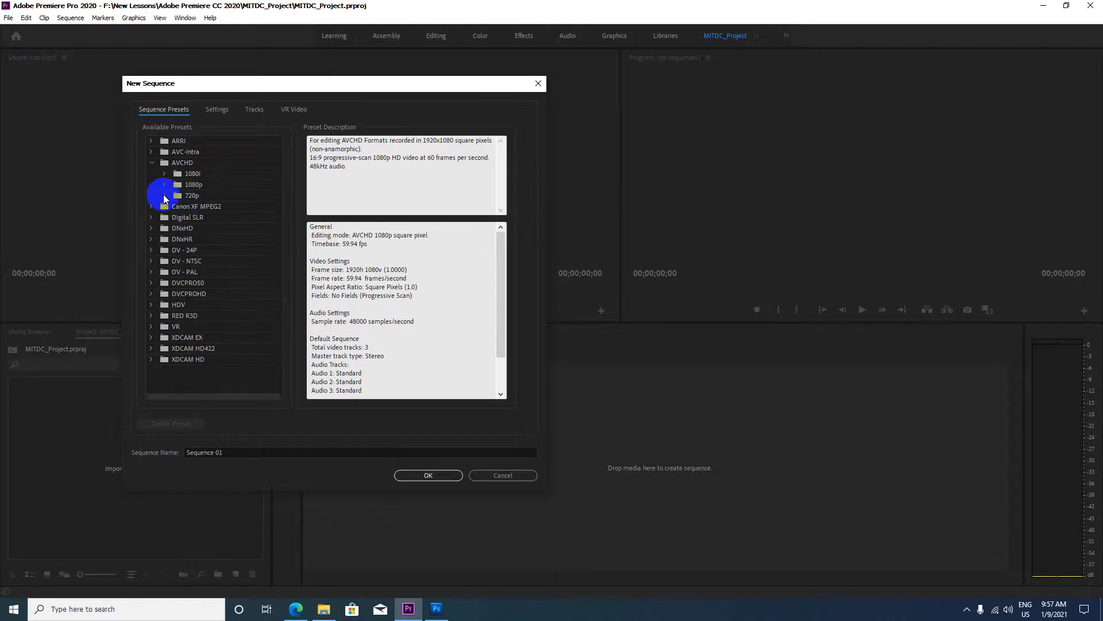
left_click(163, 195)
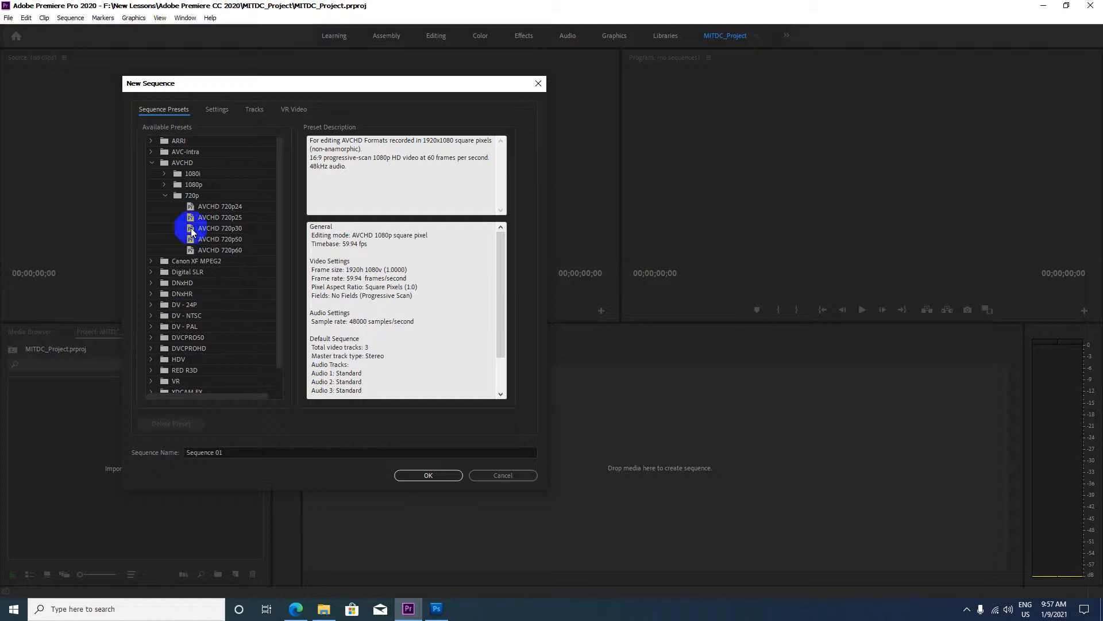
left_click(164, 196)
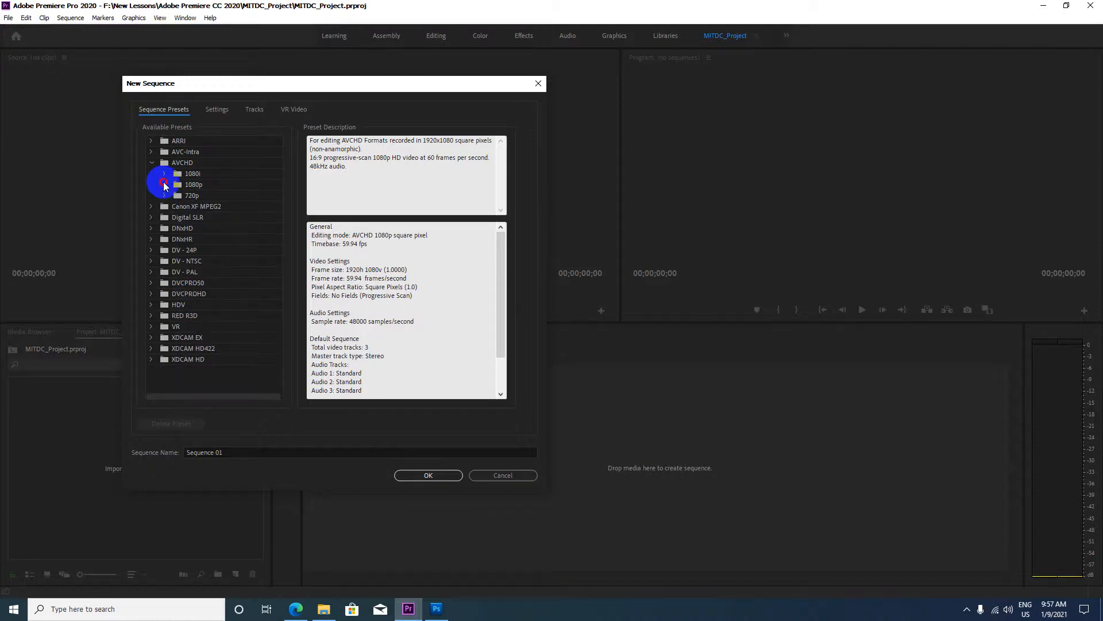
left_click(164, 184)
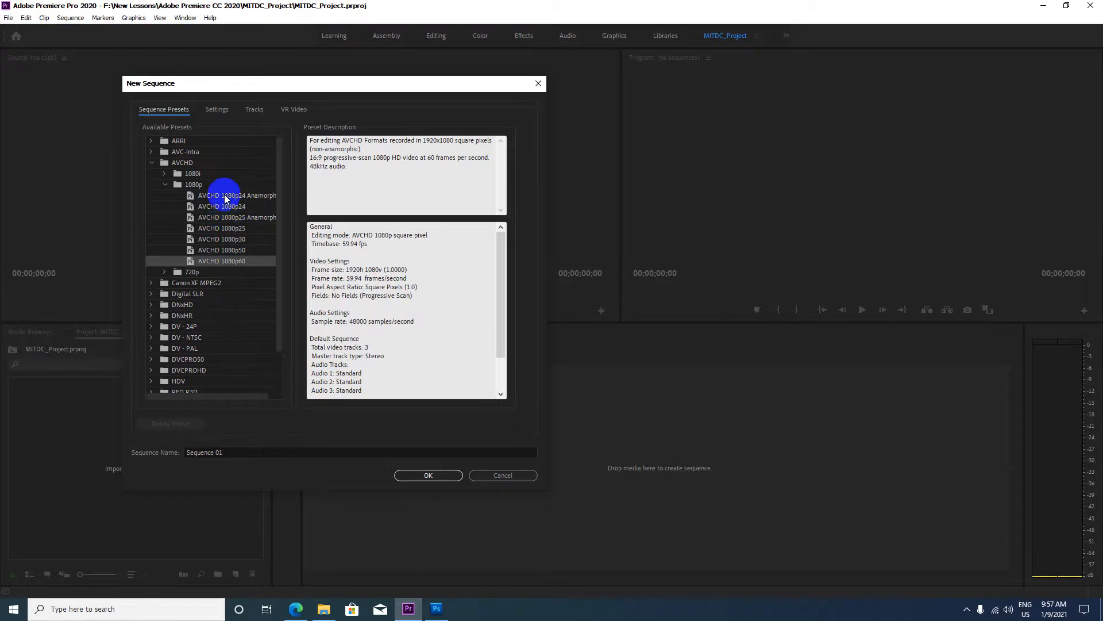
Compare the AVCHD 1080p25 and 1080p30 presets and choose AVCHD 1080p30 for the sequence
left_click(238, 239)
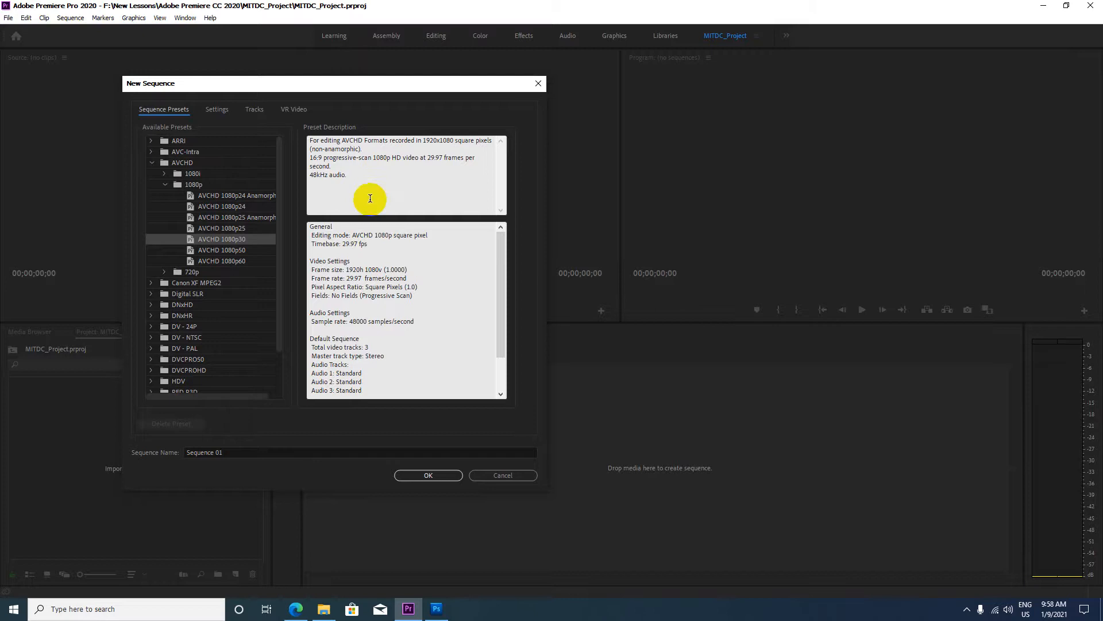
left_click(247, 228)
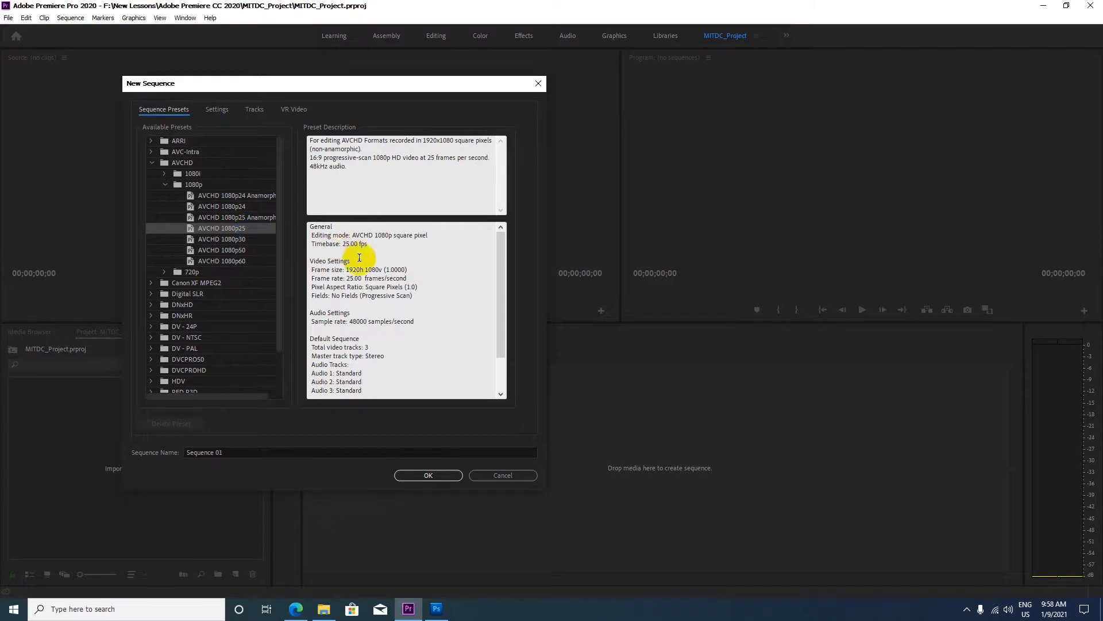
left_click(239, 242)
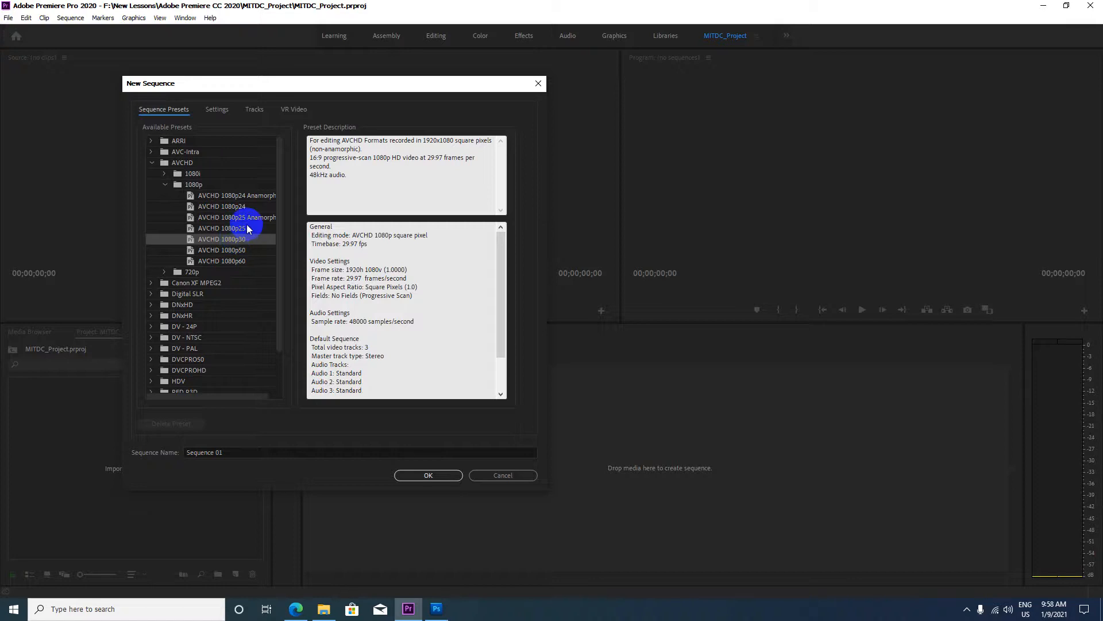
Place the text cursor in front of the default sequence name
left_click(218, 451)
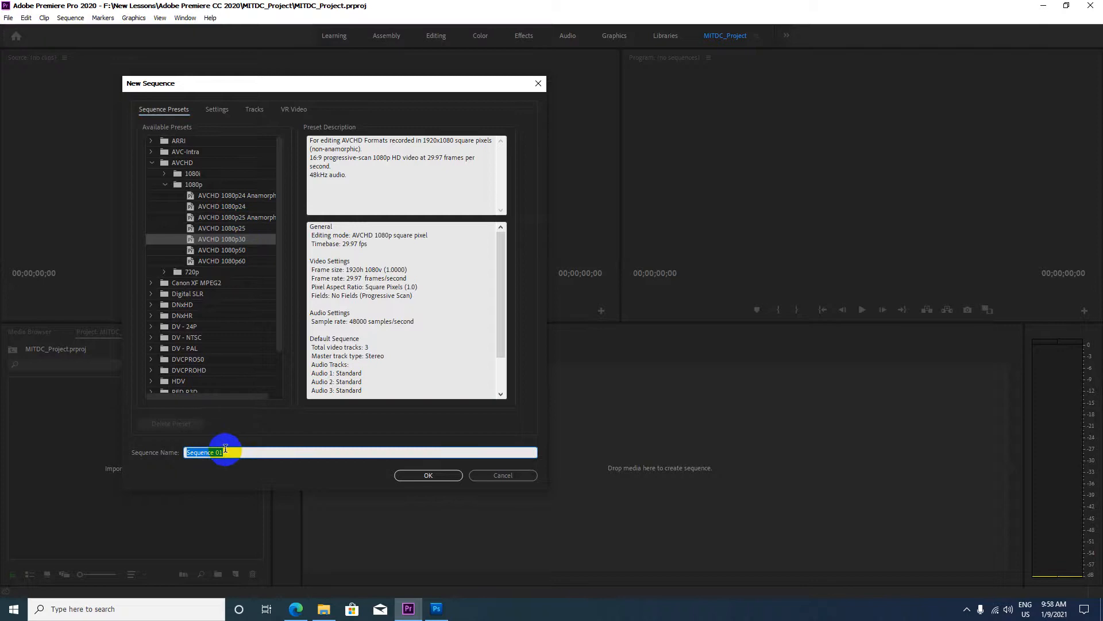
left_click(227, 453)
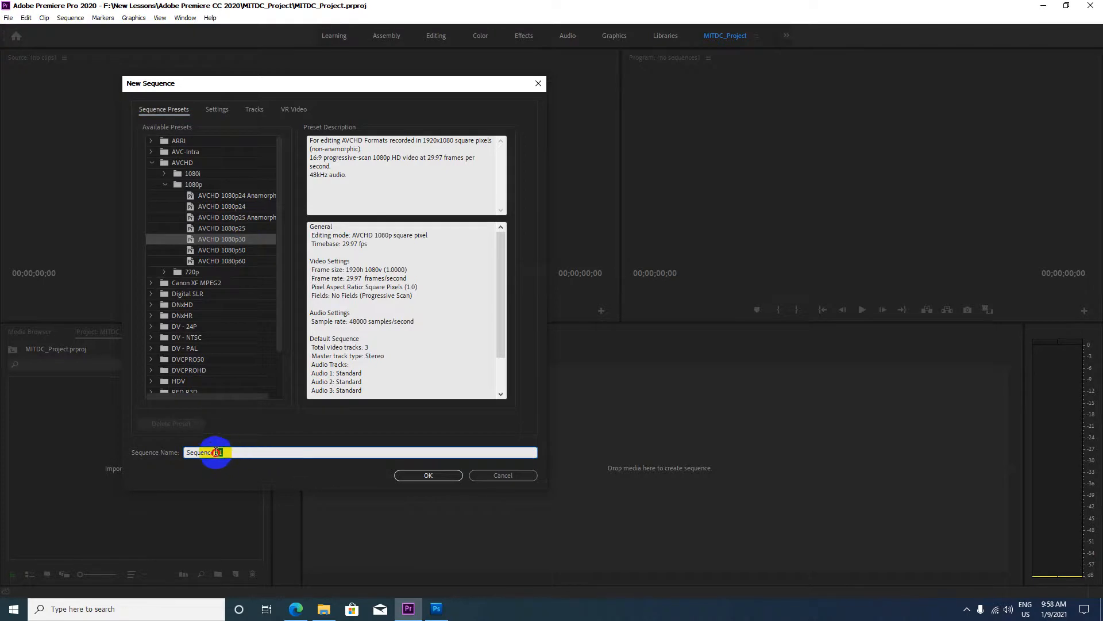
double_click(217, 453)
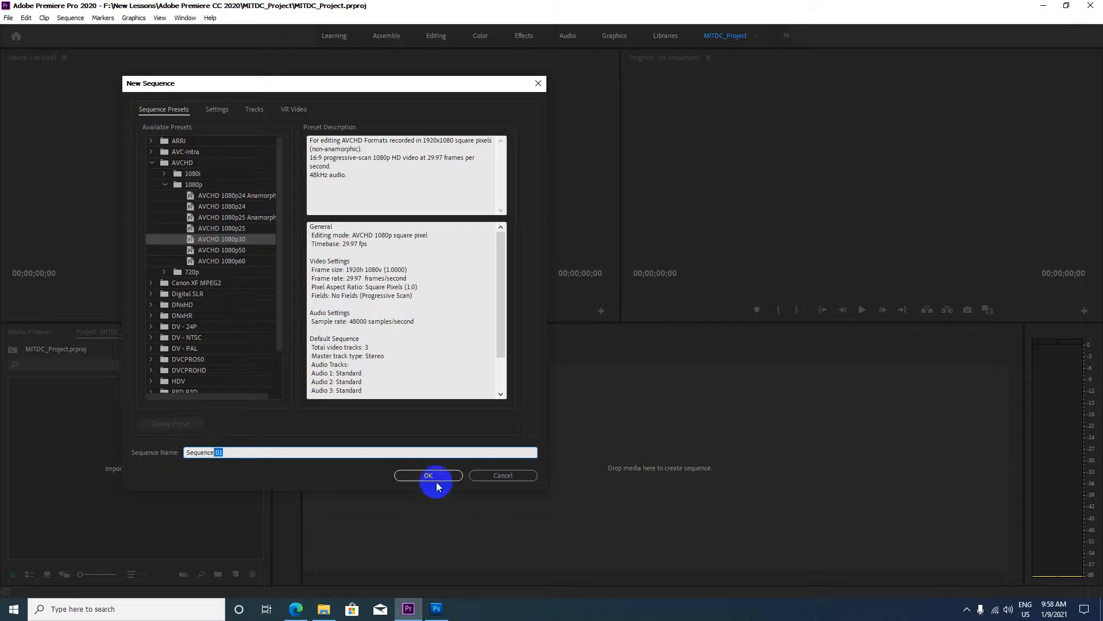
left_click(185, 453)
type("ရုံကြိုယ")
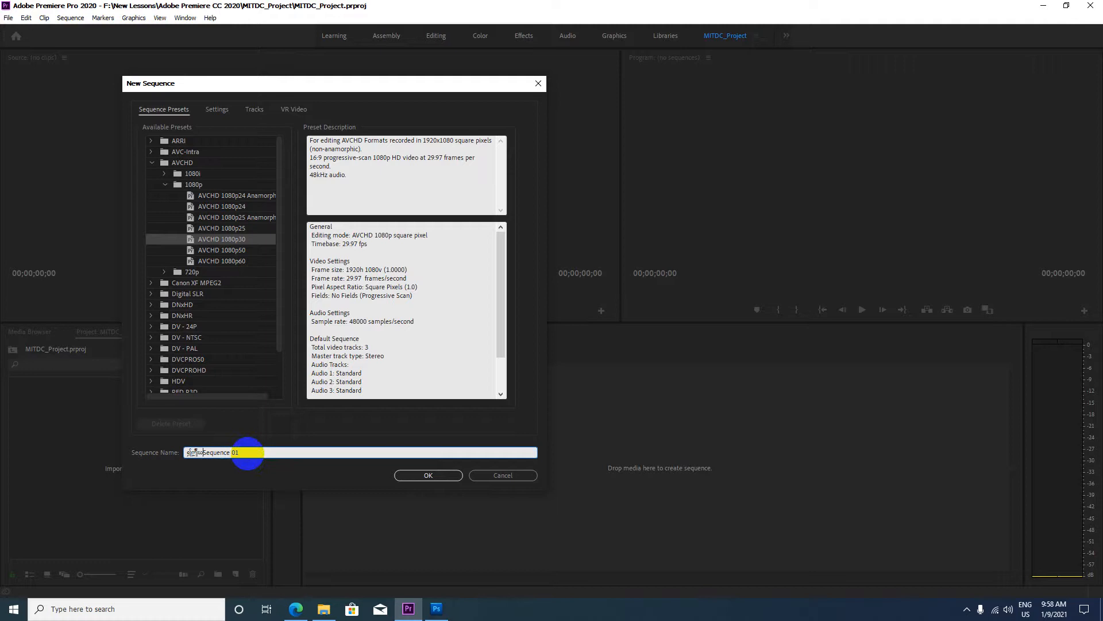
key("BackSpace")
key("BackSpace")
key("BackSpace")
key("BackSpace")
key("BackSpace")
key("BackSpace")
key("BackSpace")
key("BackSpace")
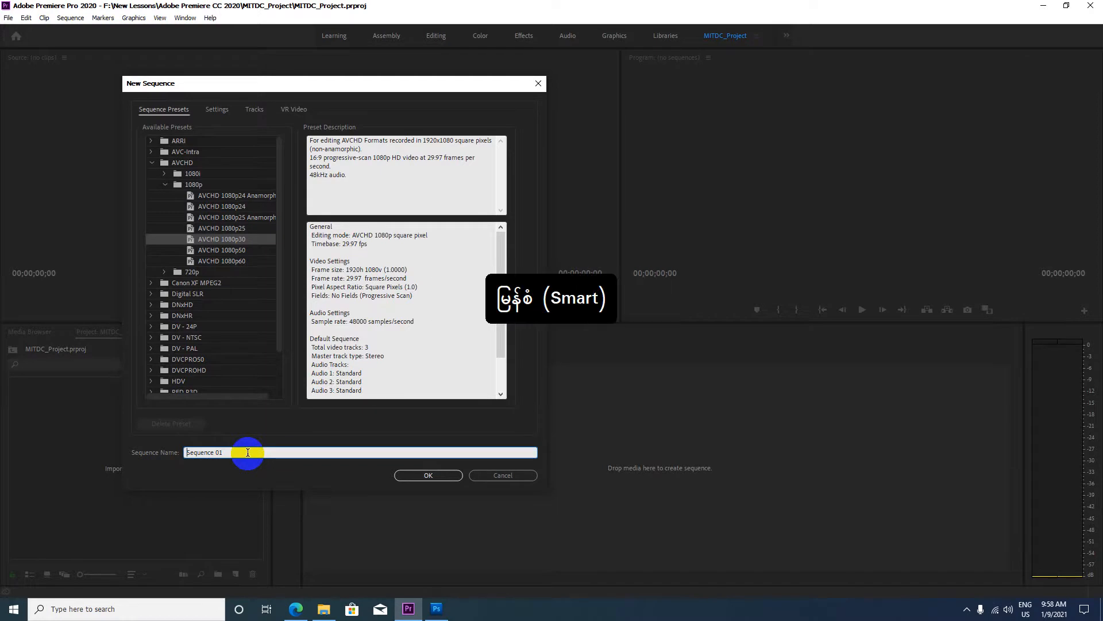
Switch the input language, prefix the name to read MITDC_Sequence 01, and create the sequence
key("ctrl+space")
type("MITDC")
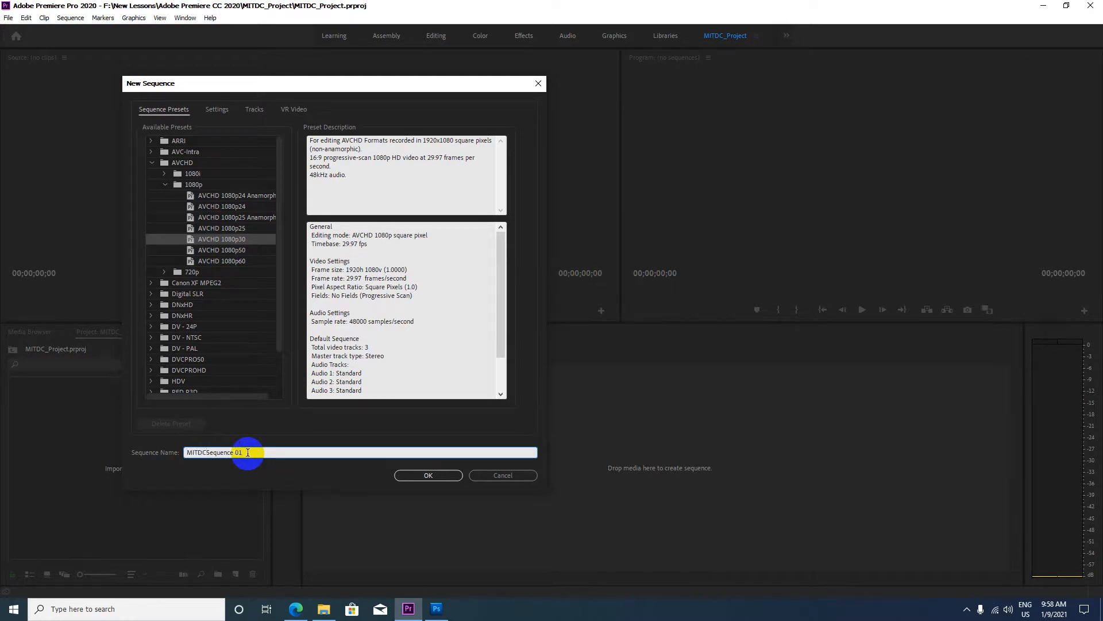
type("_")
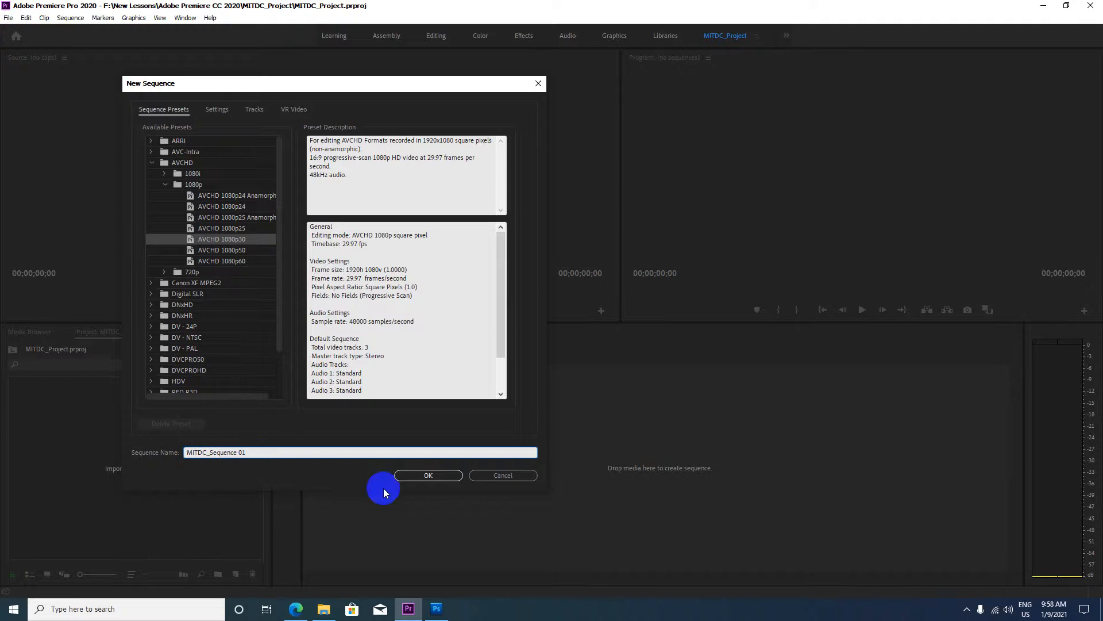
left_click(417, 474)
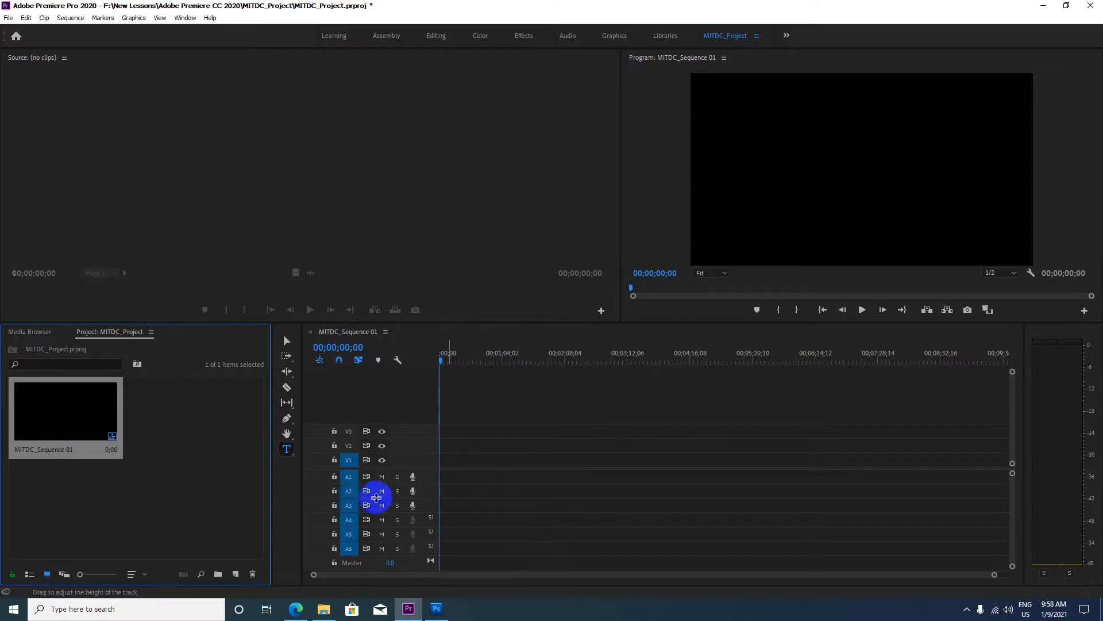
Turn off track targeting for video track V1 and audio tracks A1 through A6 in the timeline
left_click(351, 461)
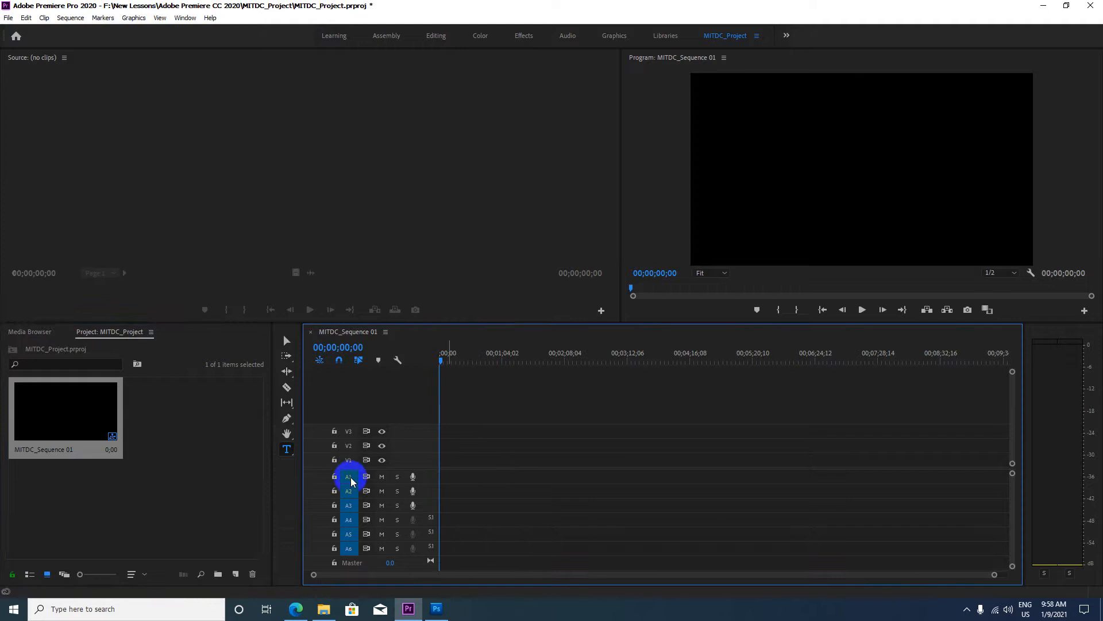
left_click(349, 477)
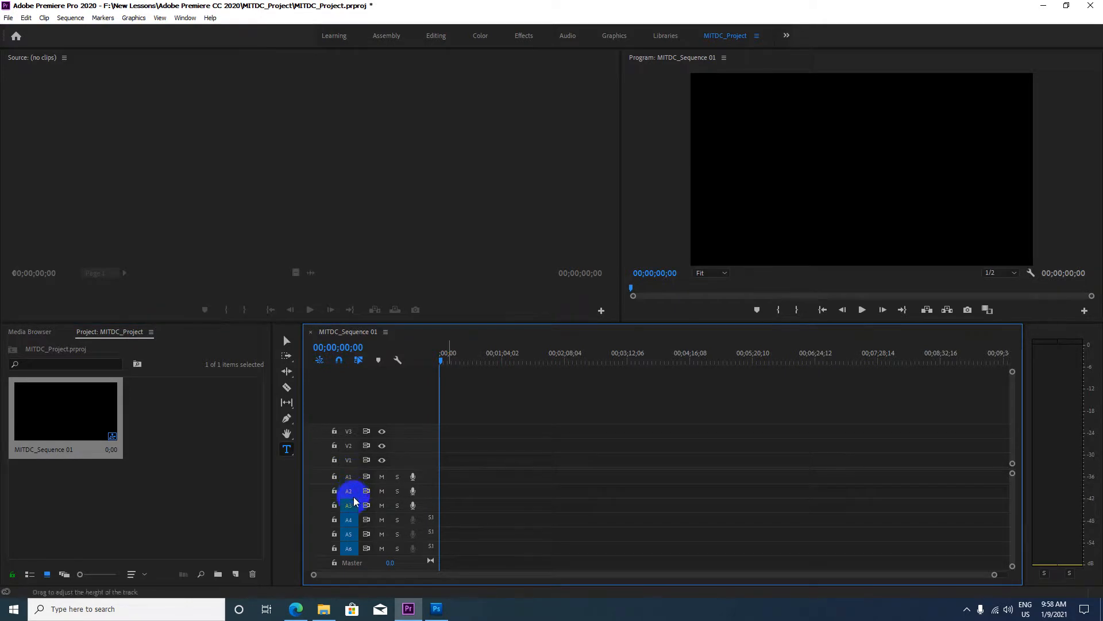
left_click(349, 491)
left_click(349, 505)
left_click(349, 534)
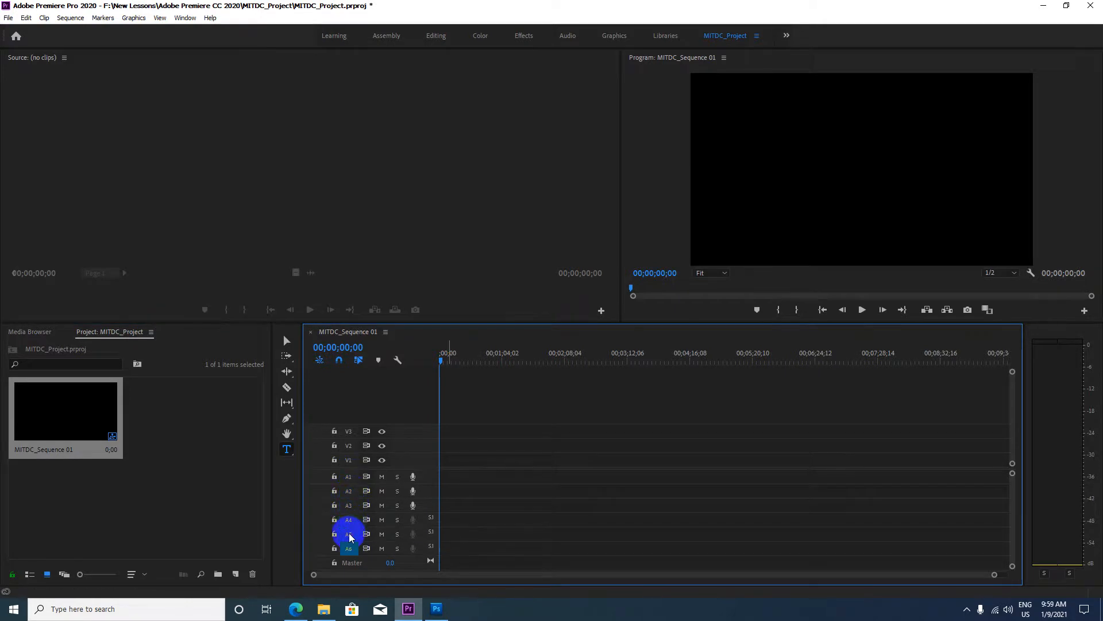
left_click(349, 548)
left_click(349, 520)
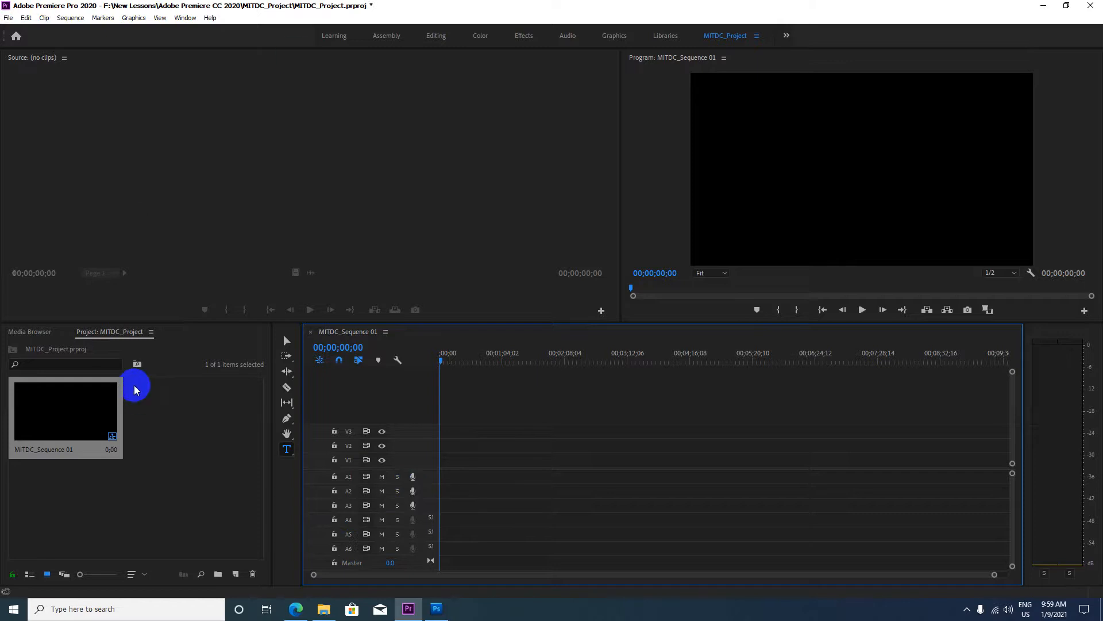
Create a new bin named Videos in the project
right_click(191, 424)
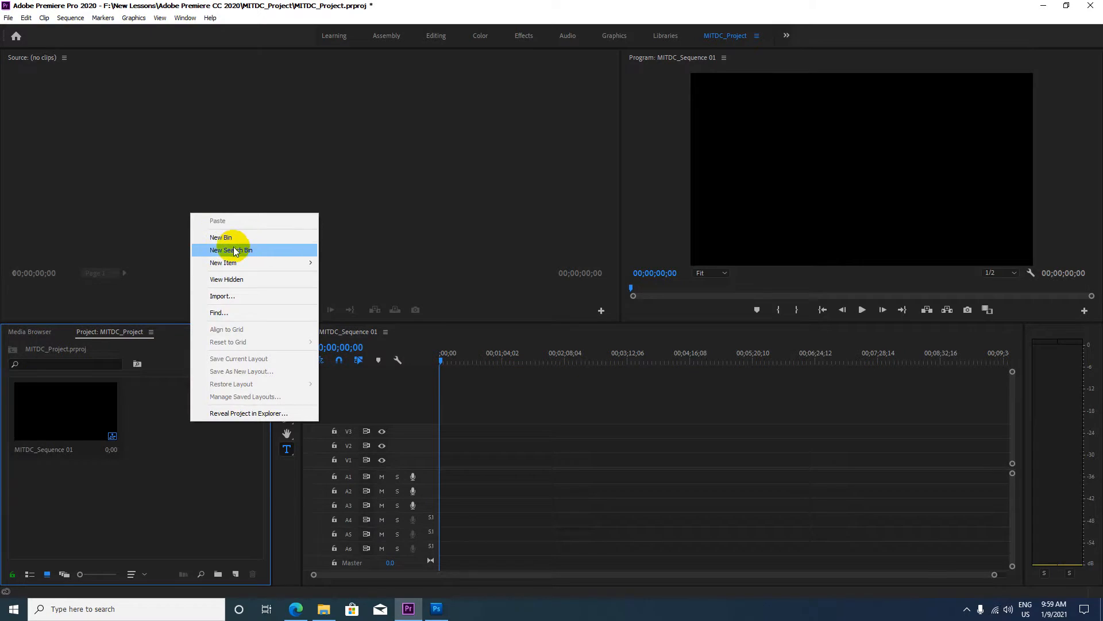
mouse_move(243, 265)
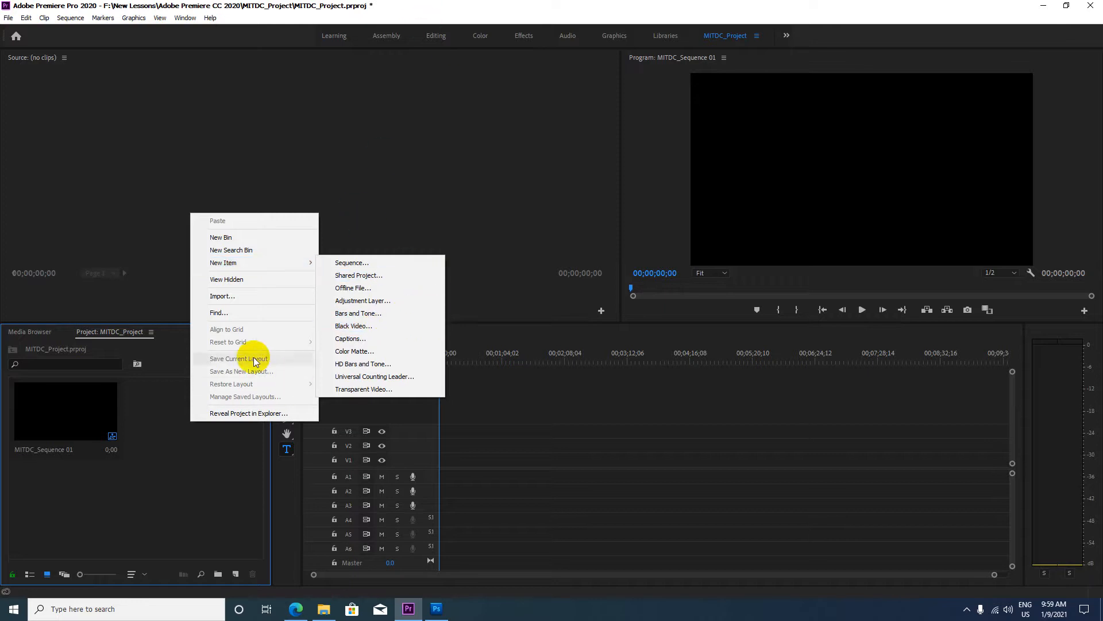
mouse_move(287, 261)
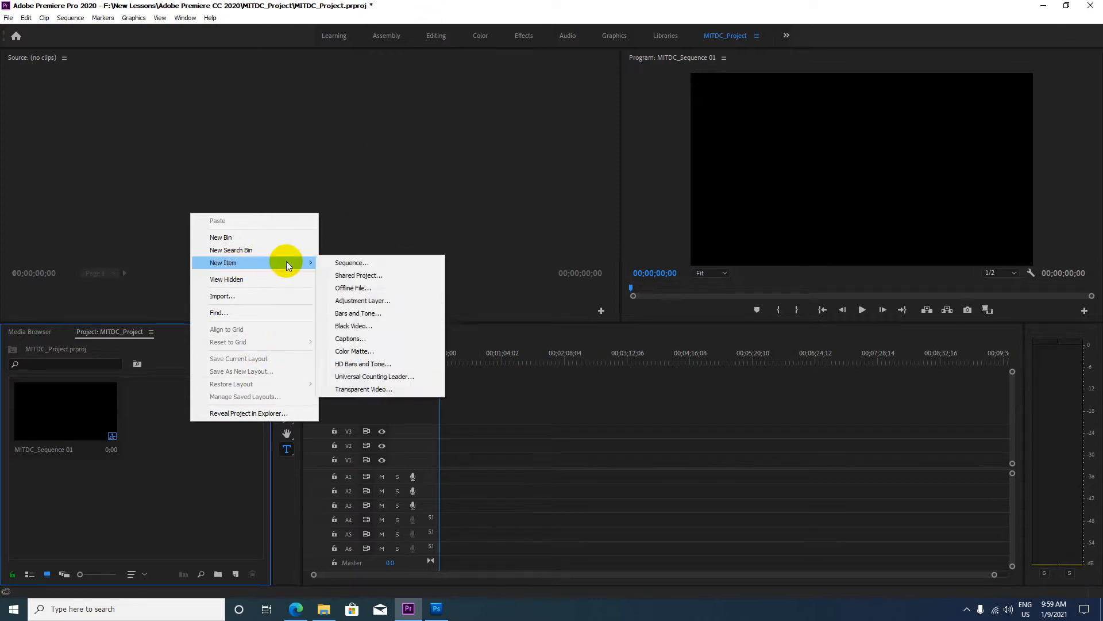
left_click(224, 237)
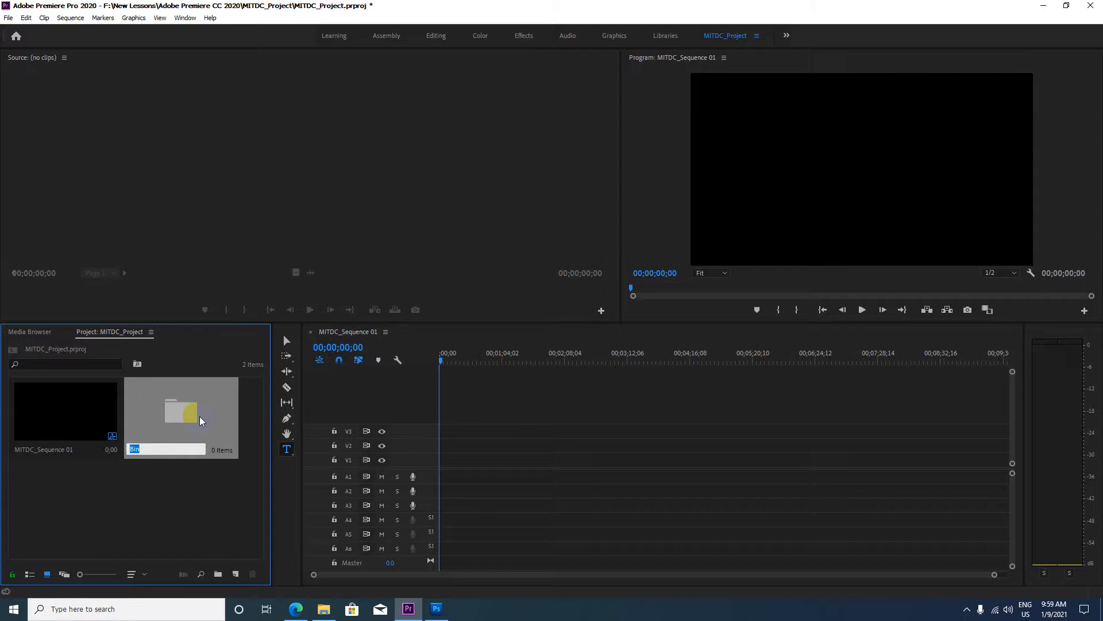
type("Videos")
key("Return")
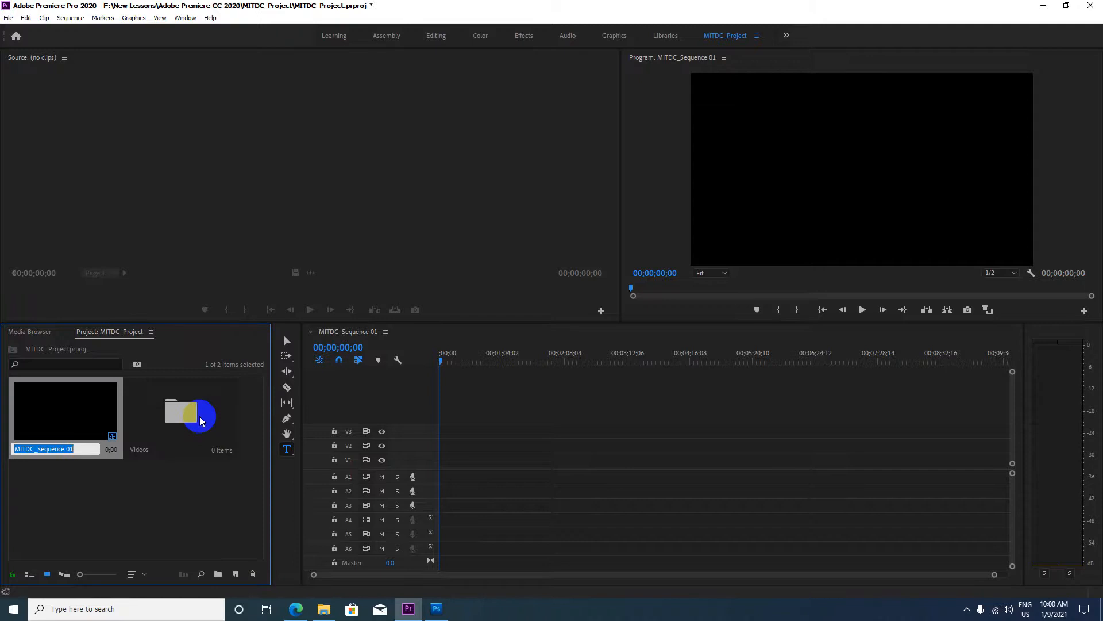
Open the Videos bin and start an import from the Videos folder inside Adobe Premiere CC 2020
left_click(166, 419)
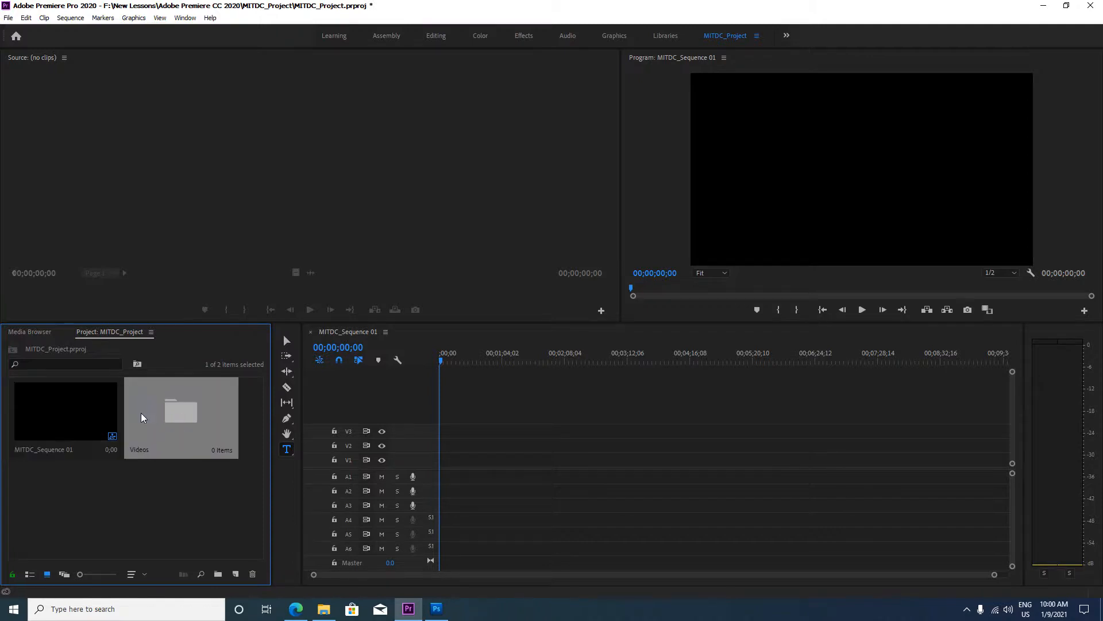
double_click(184, 411)
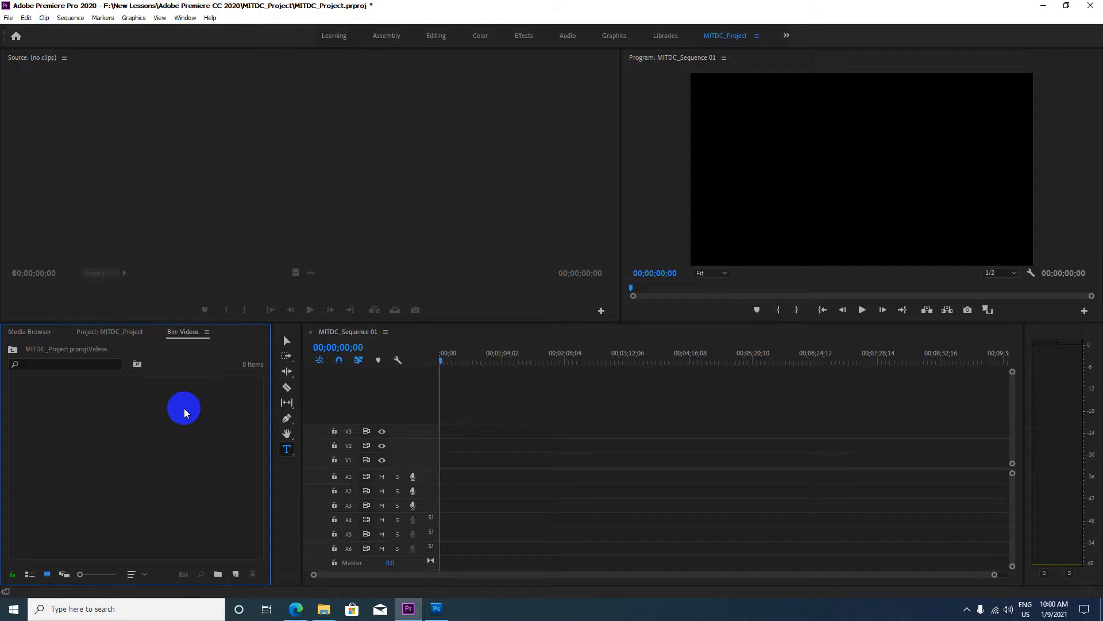
right_click(132, 410)
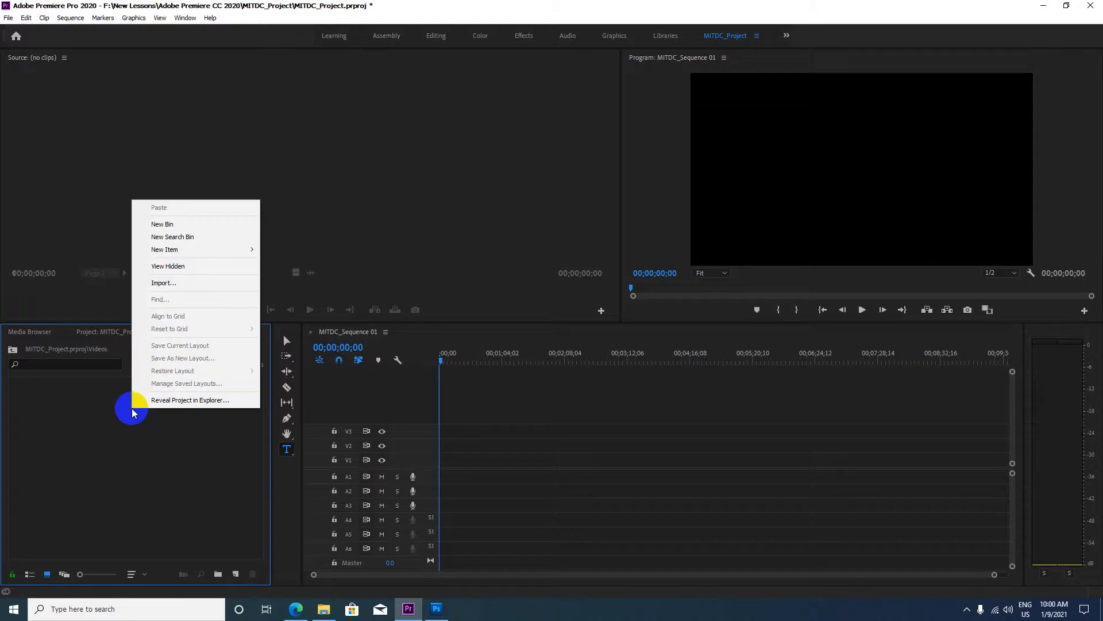
left_click(161, 283)
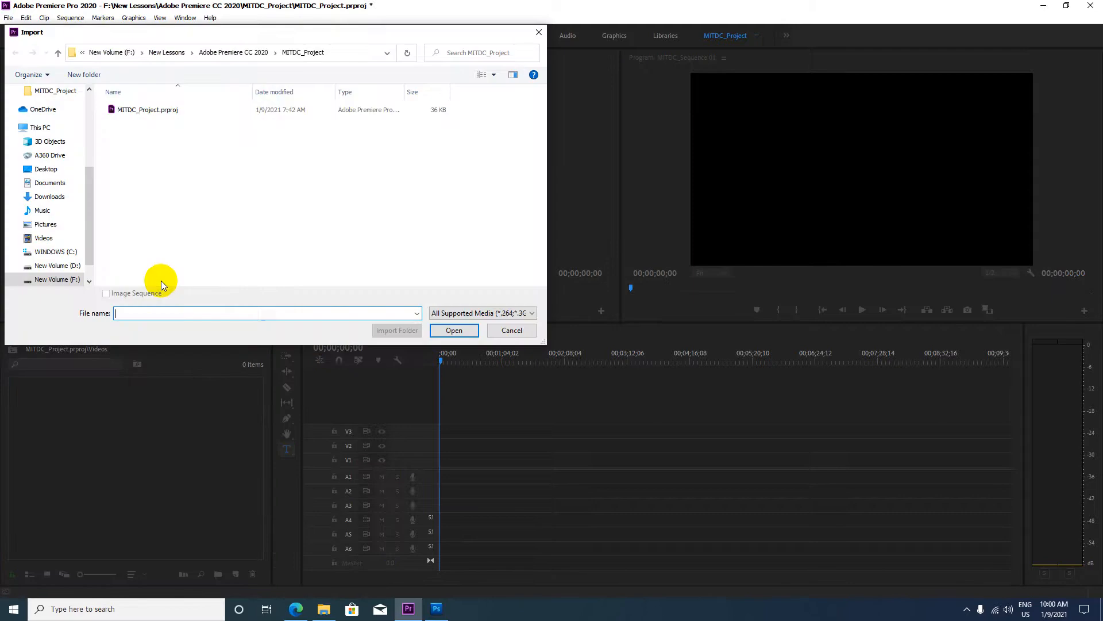
left_click(58, 54)
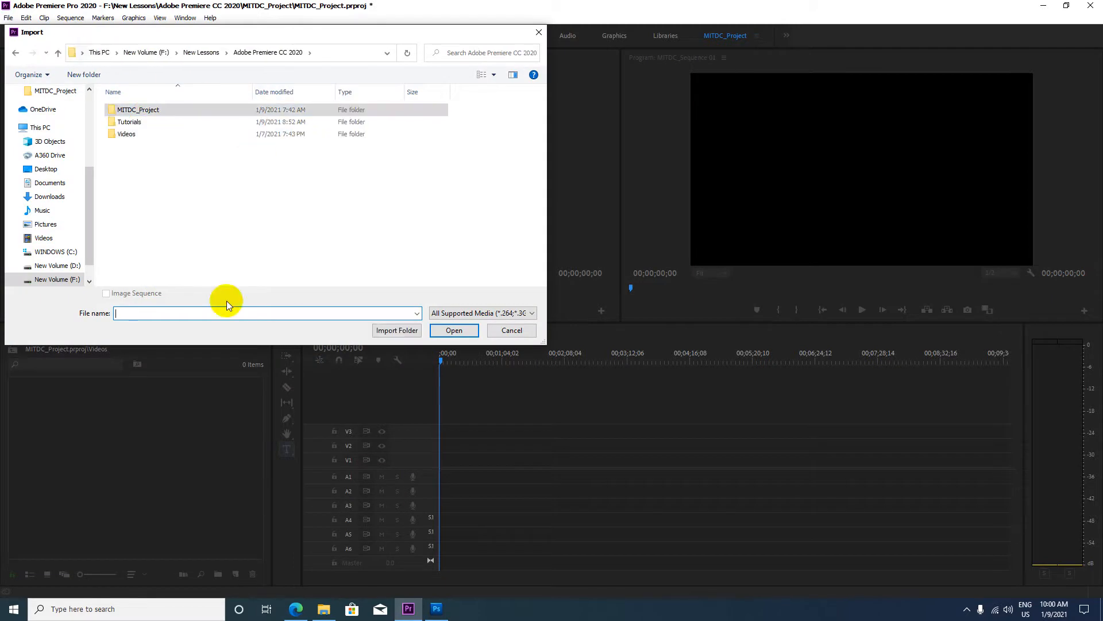
left_click(127, 134)
double_click(128, 135)
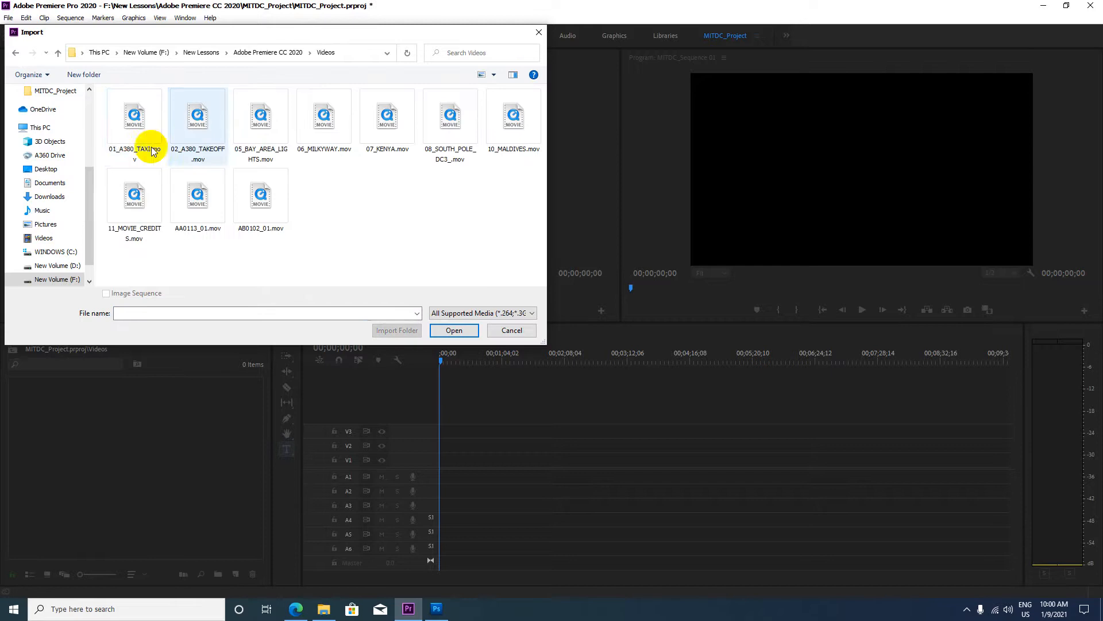
Import all the movie files from 01_A380_TAXI.mov through AB0102_01.mov into the Videos bin
left_click(141, 144)
left_click(265, 205)
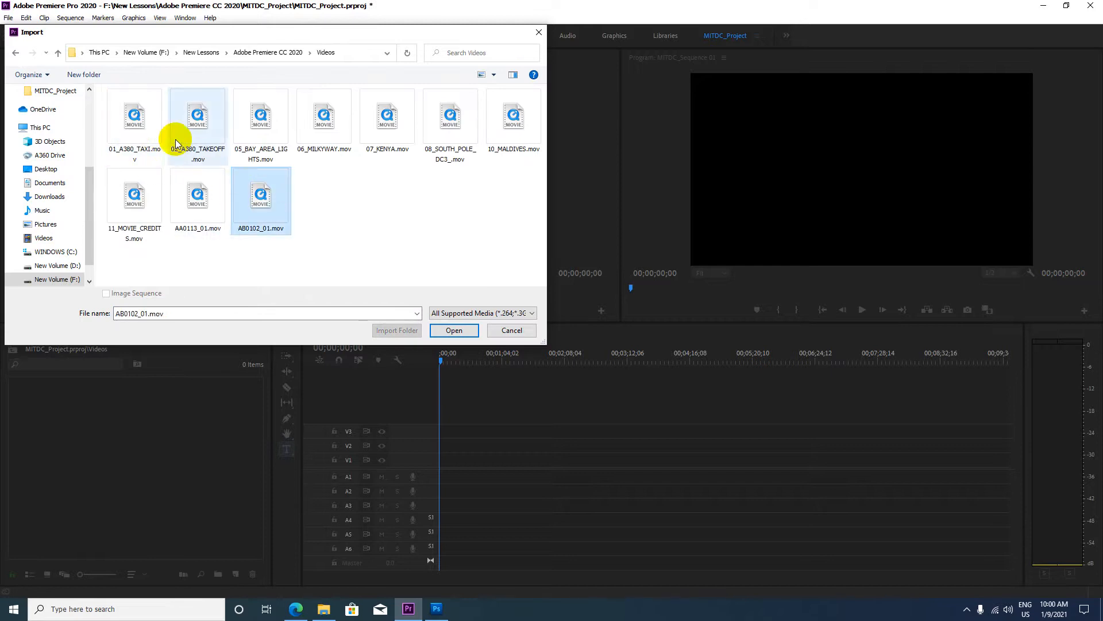
left_click(143, 134)
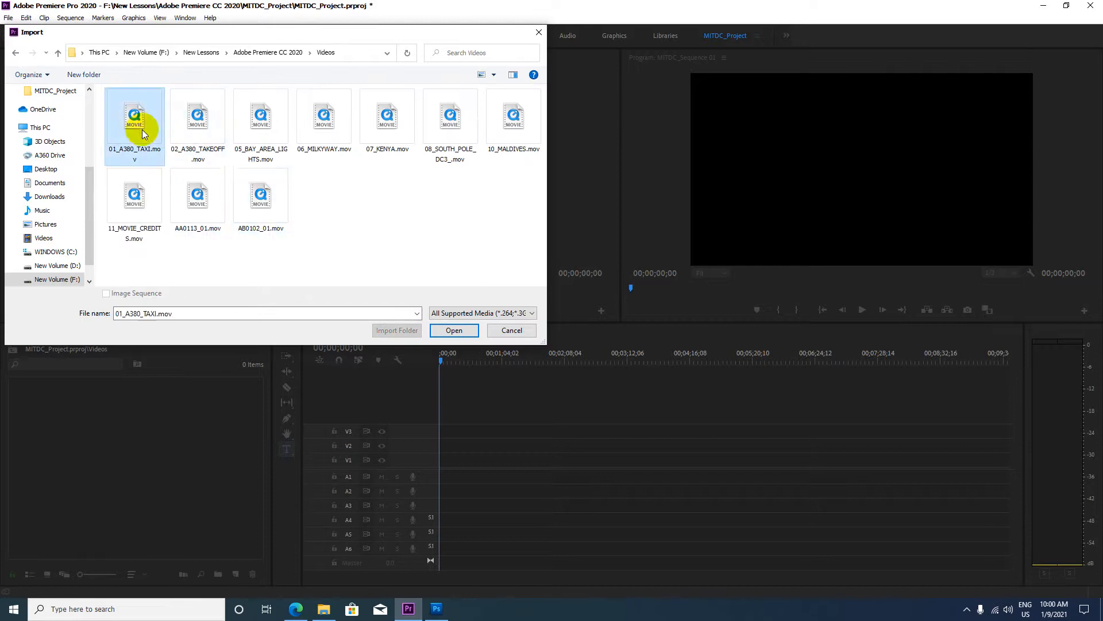
left_click(267, 210, "shift")
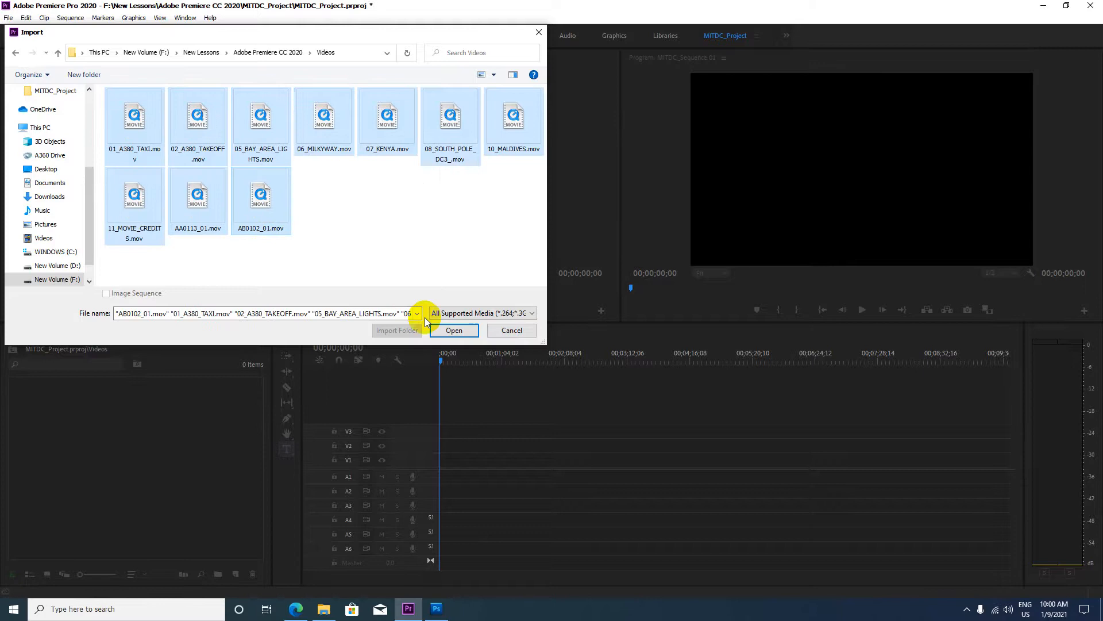
left_click(442, 329)
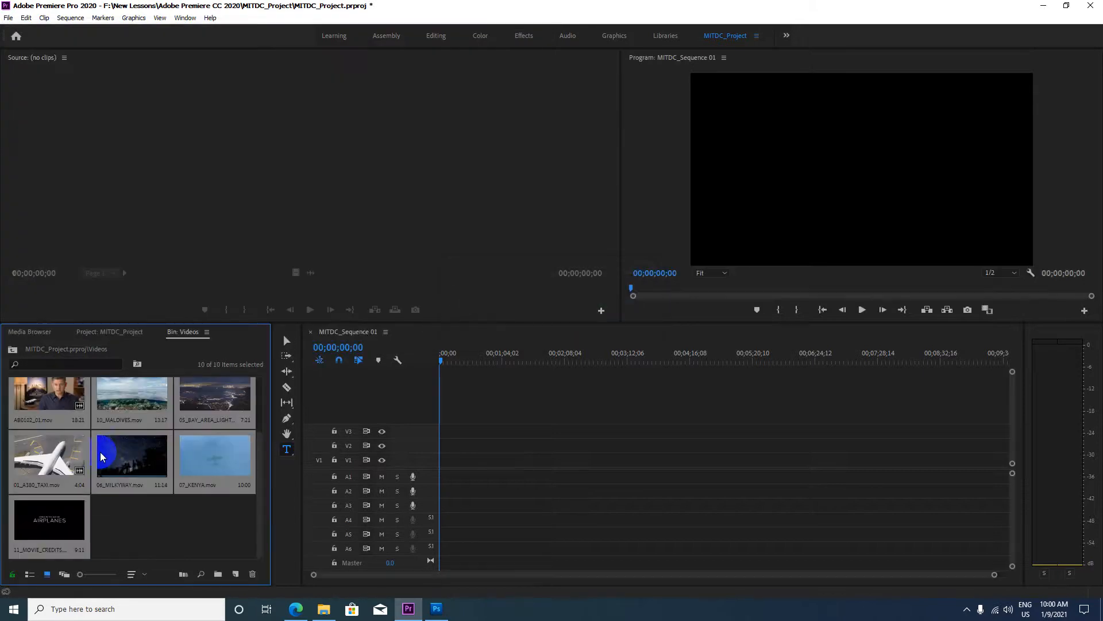
Return to the project root, reopen the Videos bin, and look through the order of the imported clips
left_click(12, 350)
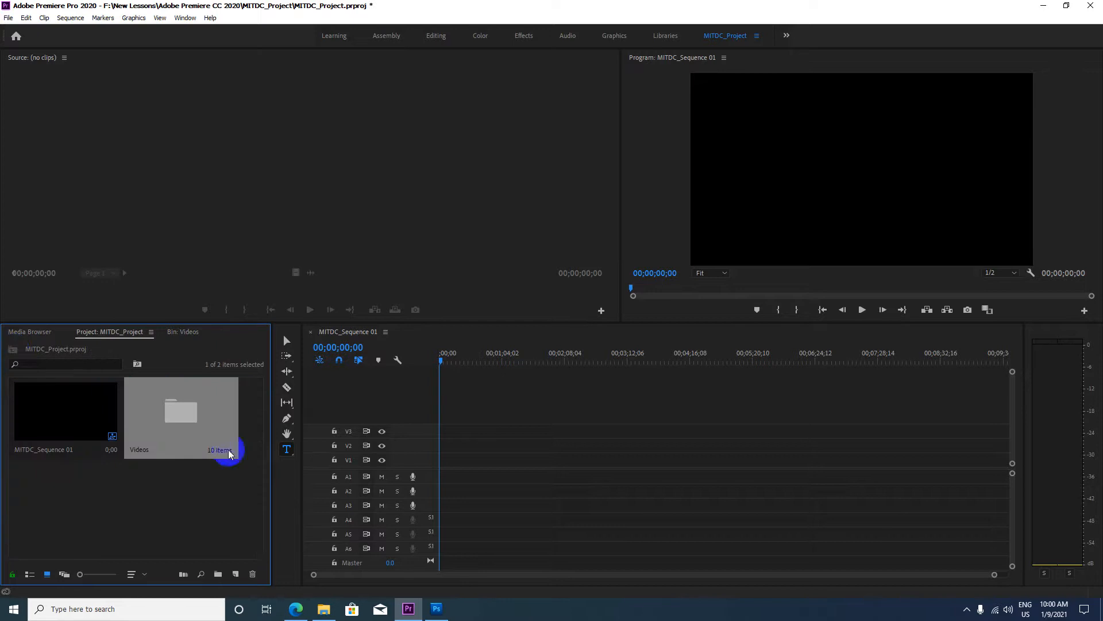
double_click(175, 411)
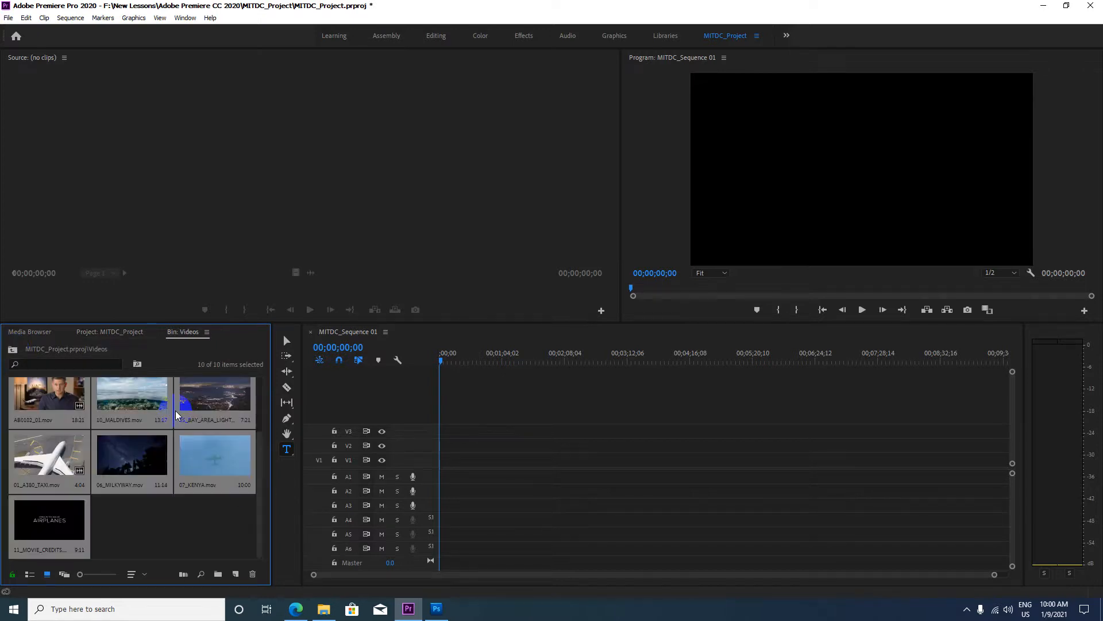
left_click(43, 403)
scroll(57, 401, "up", 1)
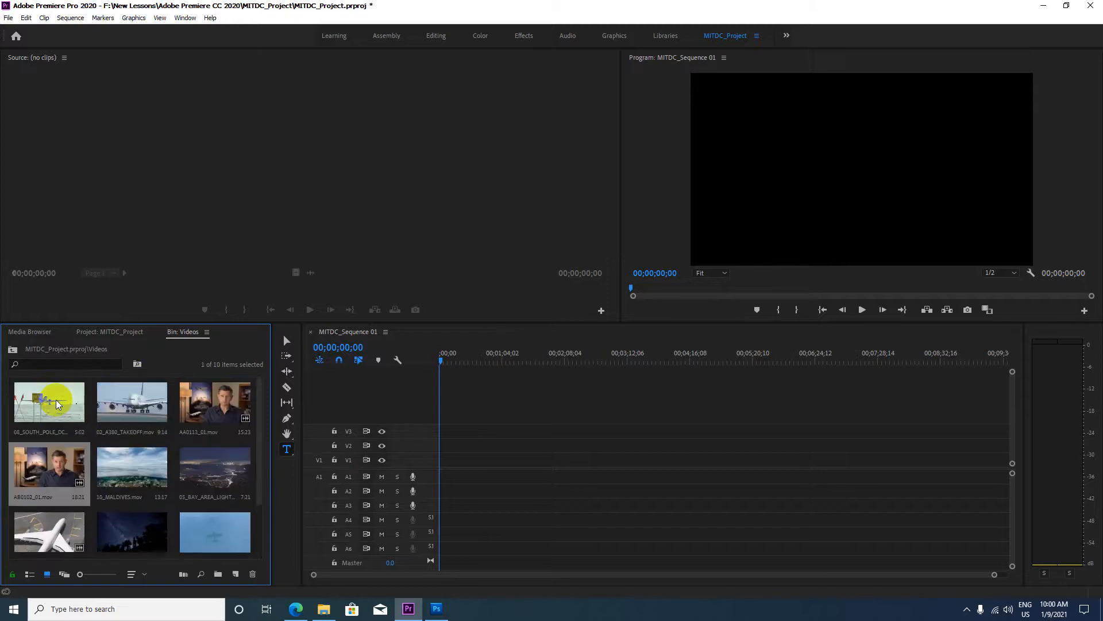
scroll(56, 395, "down", 1)
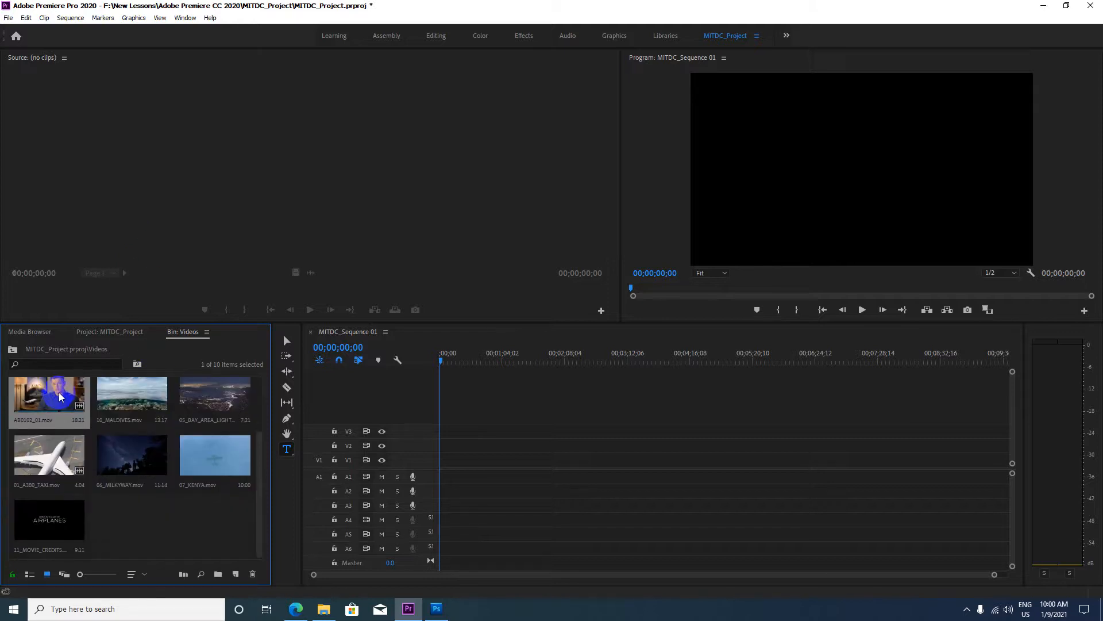
left_click(259, 464)
left_click_drag(260, 464, 254, 395)
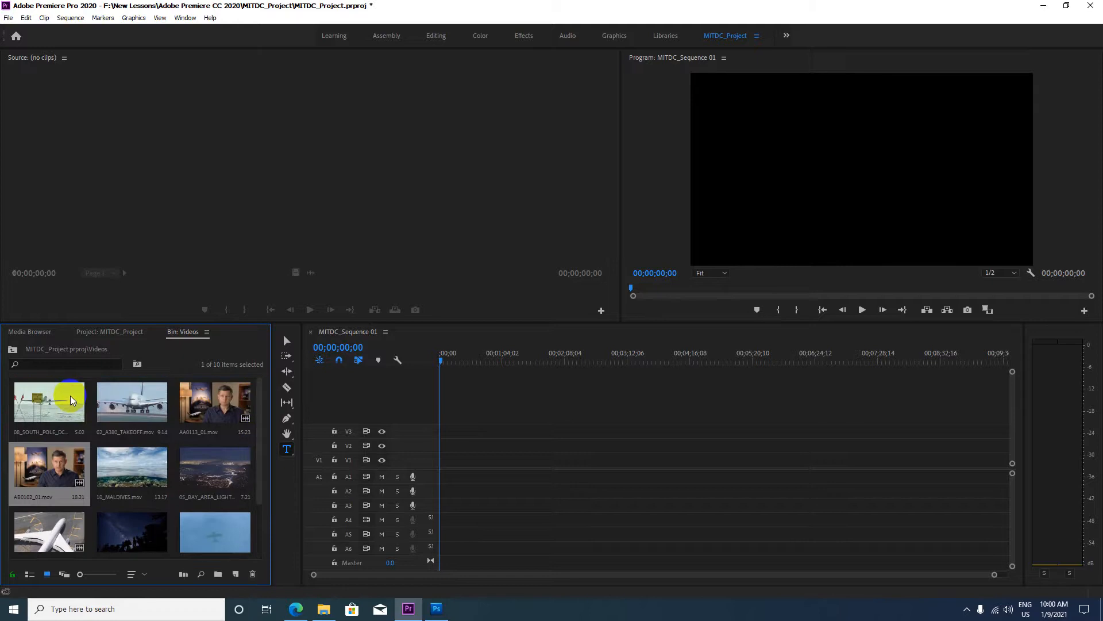
left_click(85, 465)
scroll(173, 518, "down", 3)
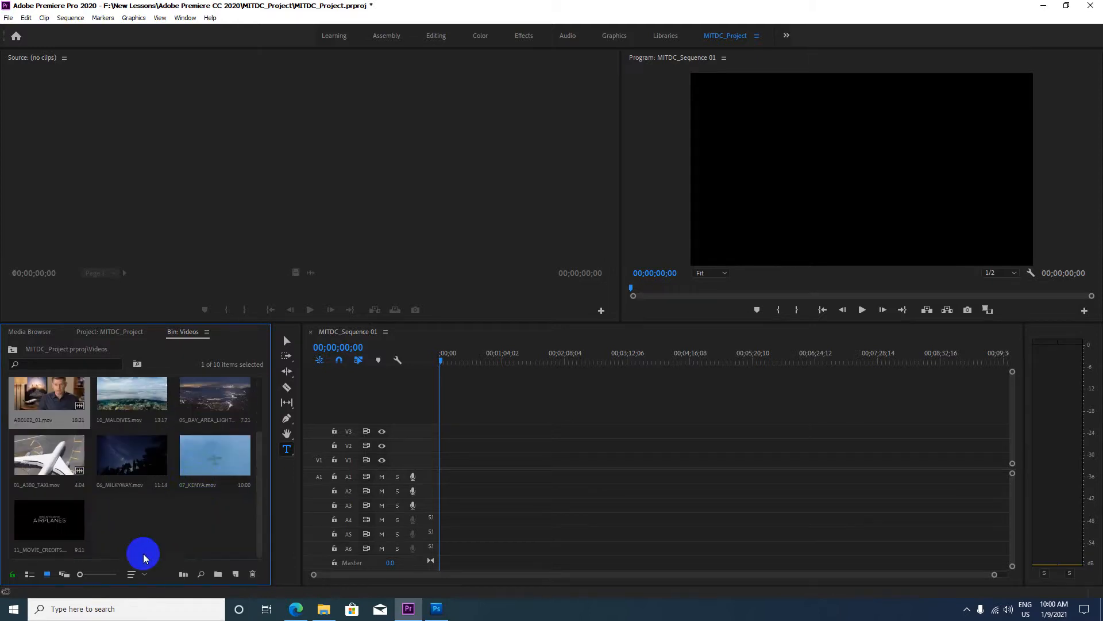
Sort the clip thumbnails in the Videos bin by Name and check the resulting order
left_click(144, 579)
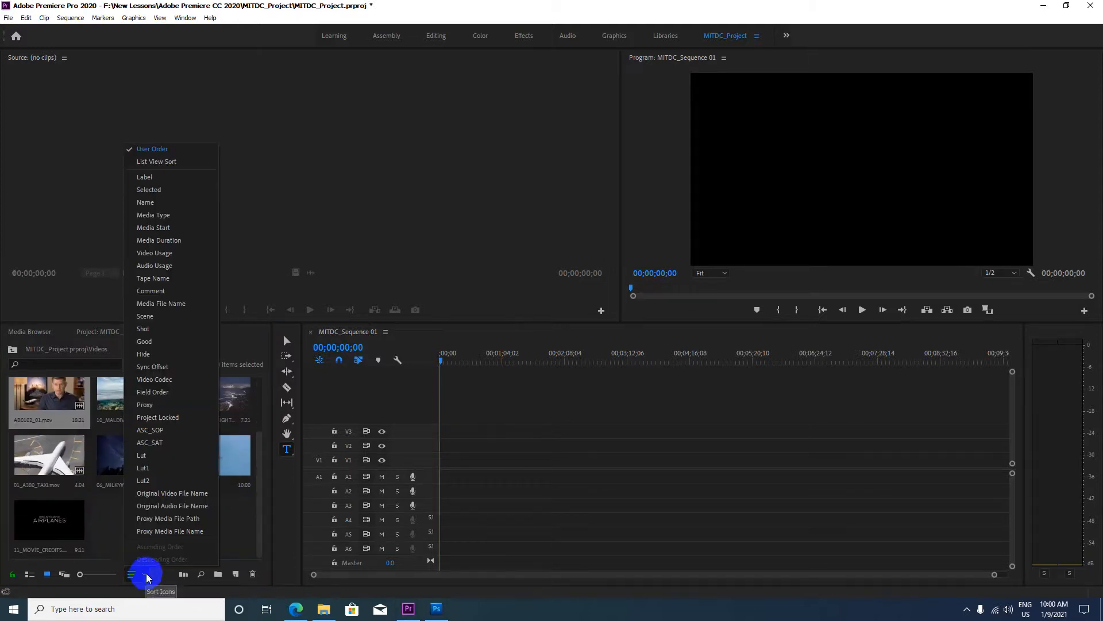
left_click(158, 204)
scroll(122, 508, "up", 2)
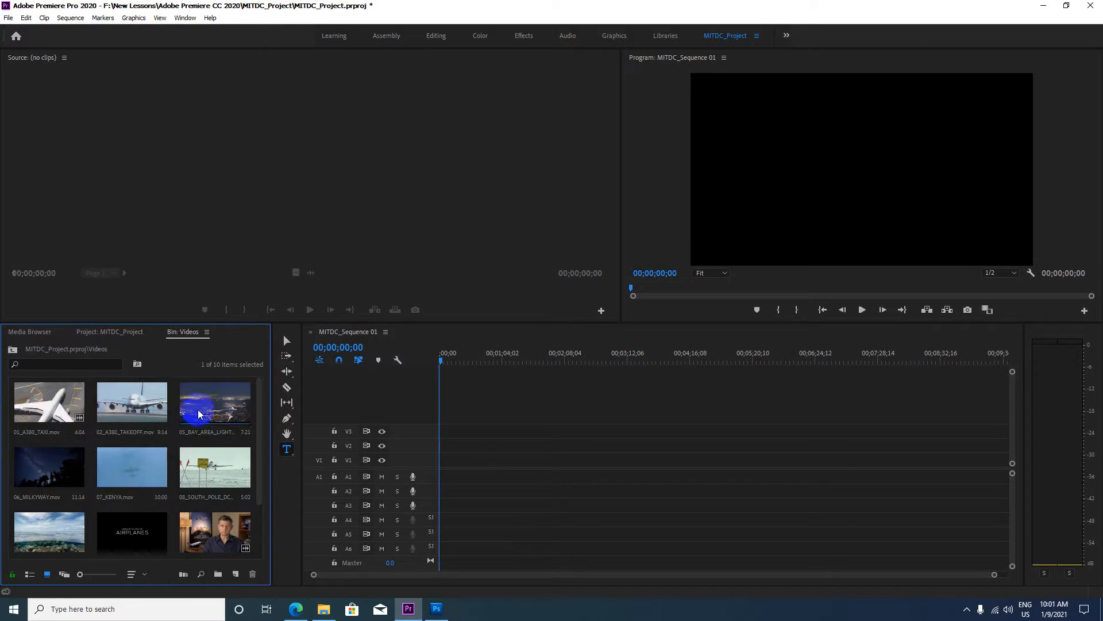
scroll(197, 468, "down", 2)
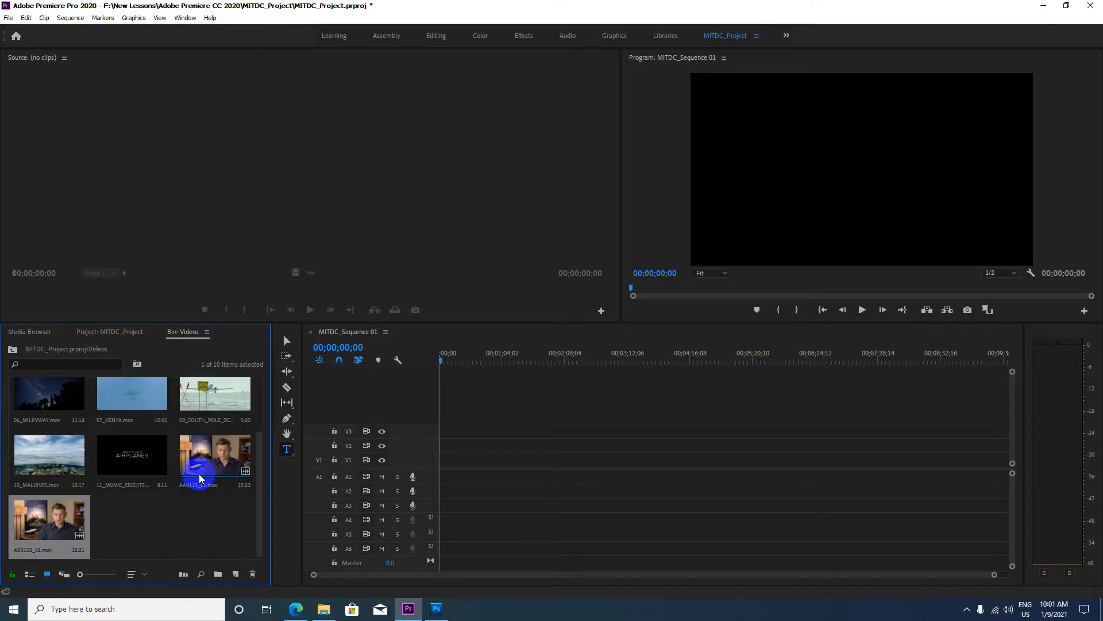
scroll(200, 473, "up", 2)
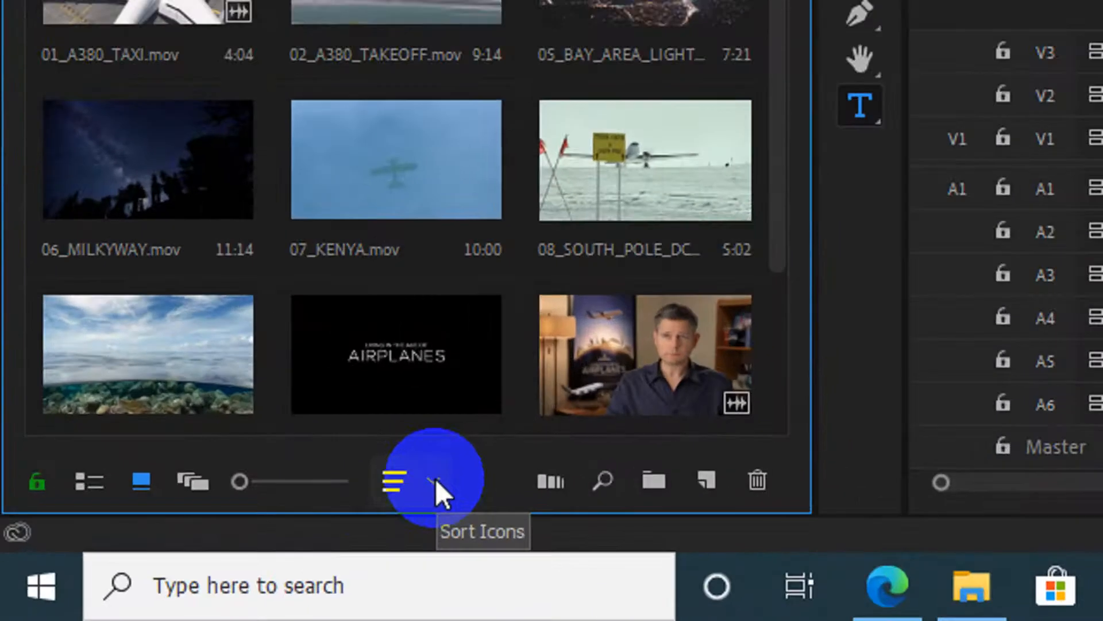
left_click(434, 480)
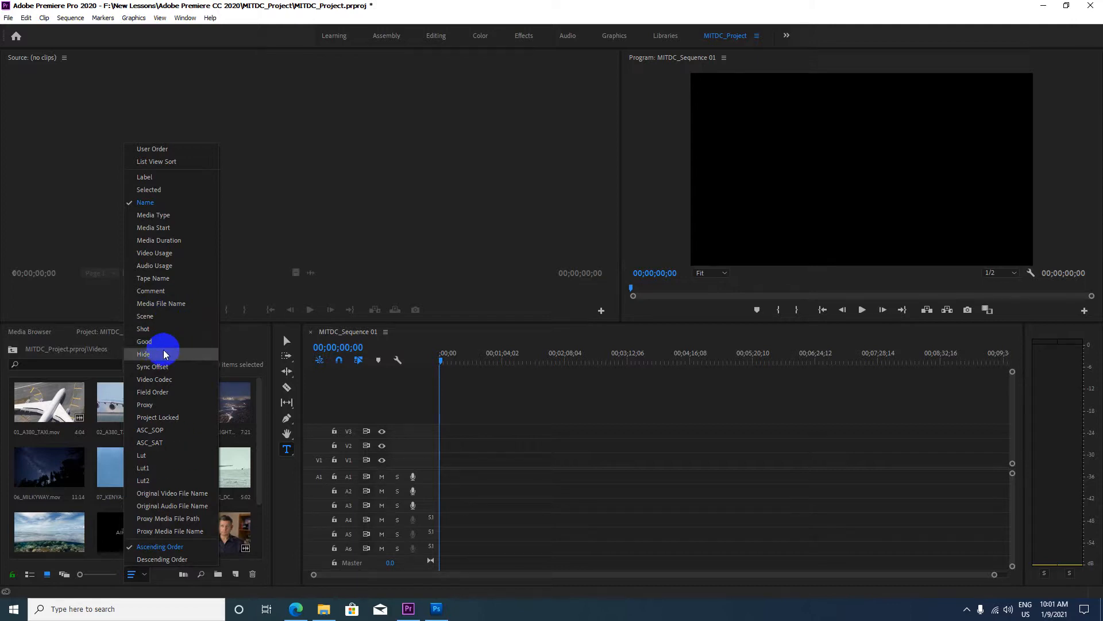
left_click(146, 575)
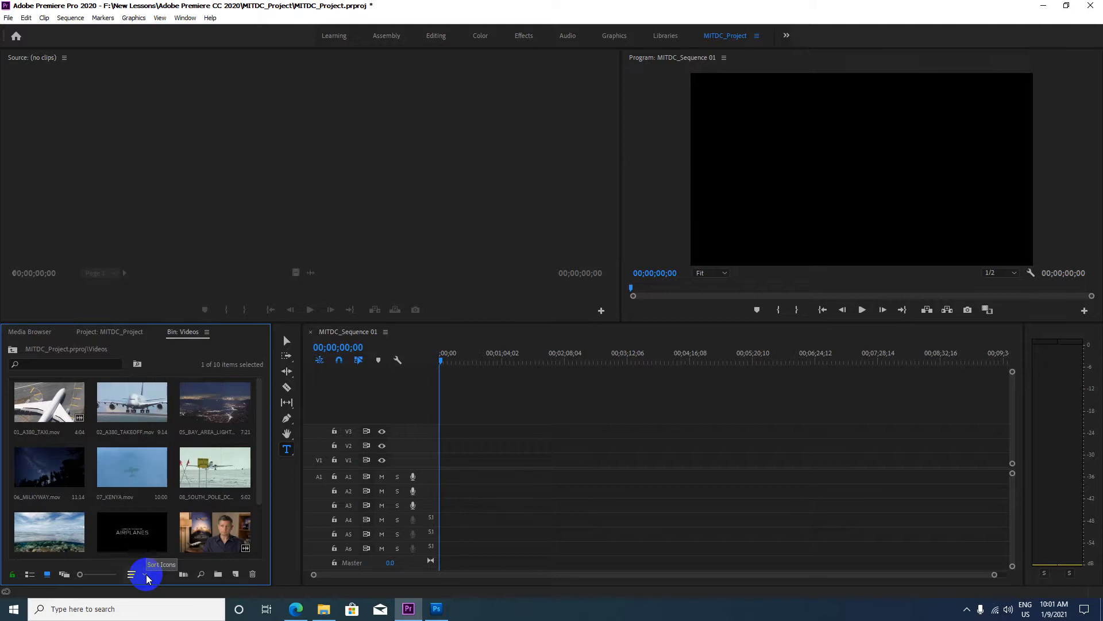
Load 01_A380_TAXI.mov, 02_A380_TAKEOFF.mov and 05_BAY_AREA_LIGHTS.mov one after another in the Source Monitor, playing the last two
left_click(75, 424)
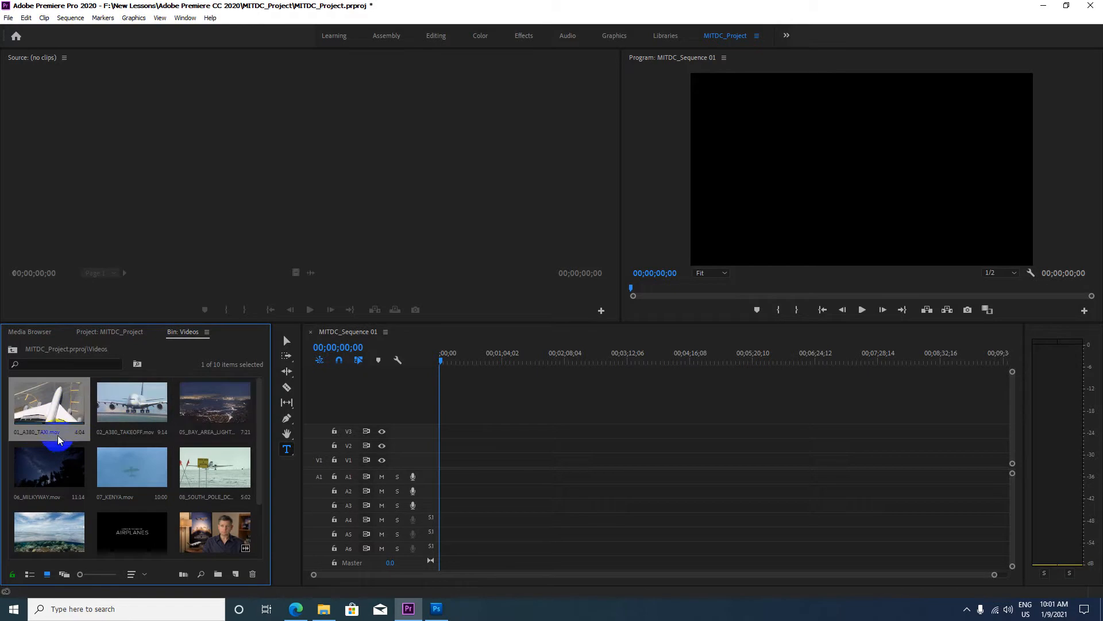
left_click(177, 418)
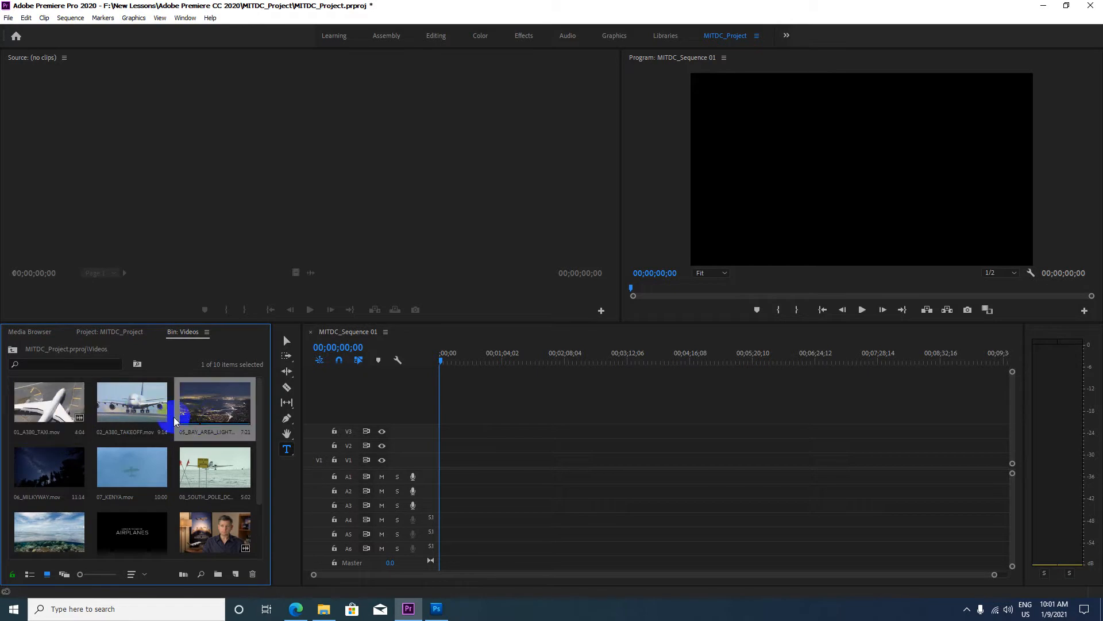
double_click(63, 404)
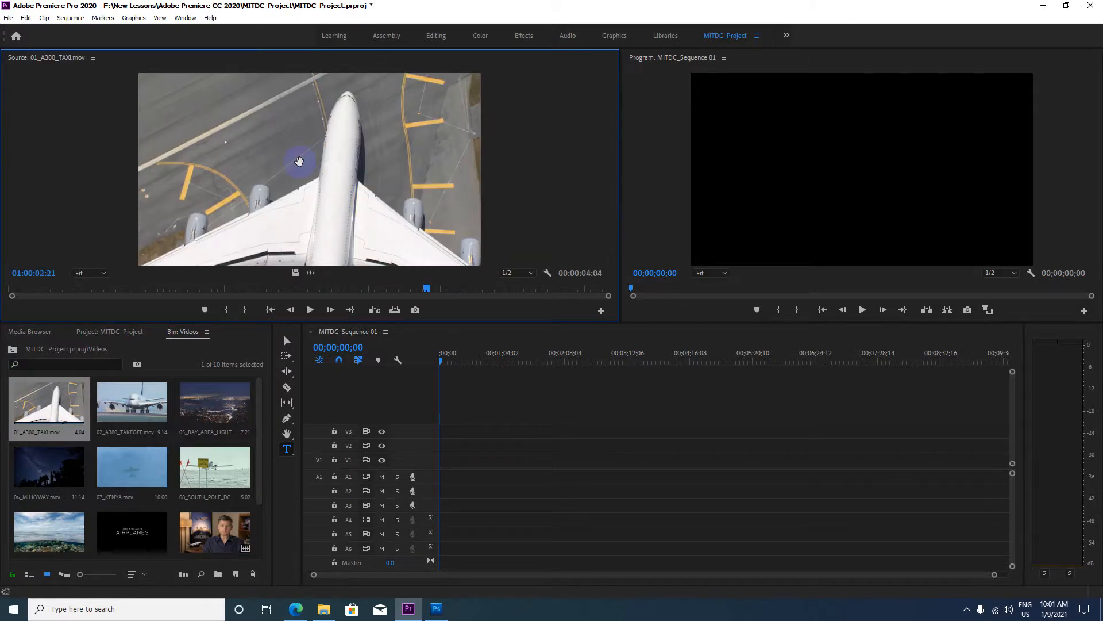
left_click(136, 403)
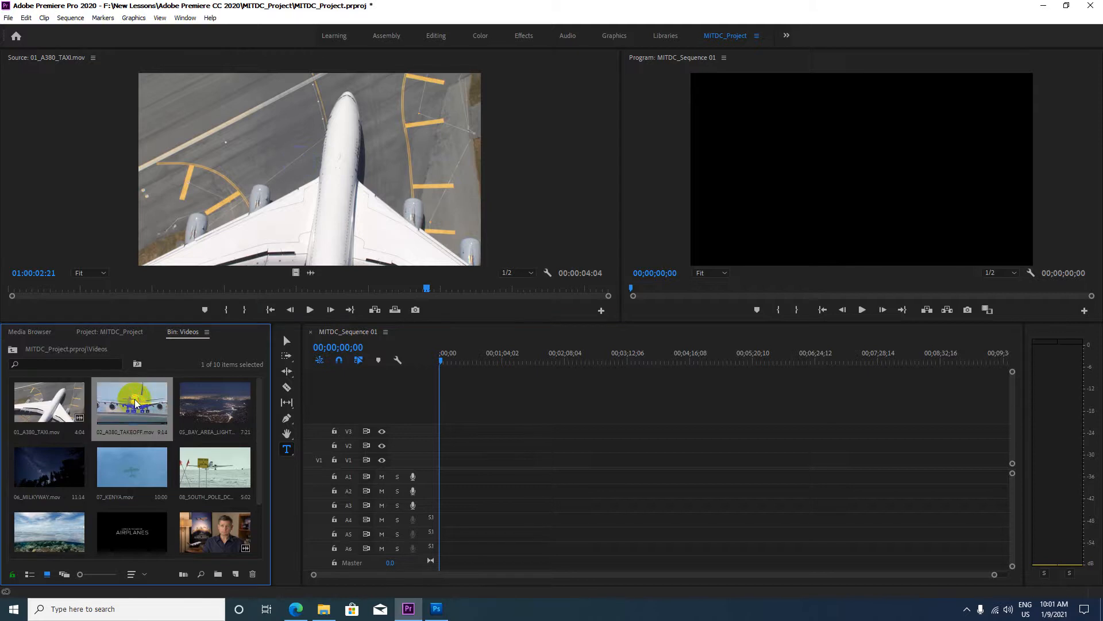
double_click(136, 399)
left_click(329, 162)
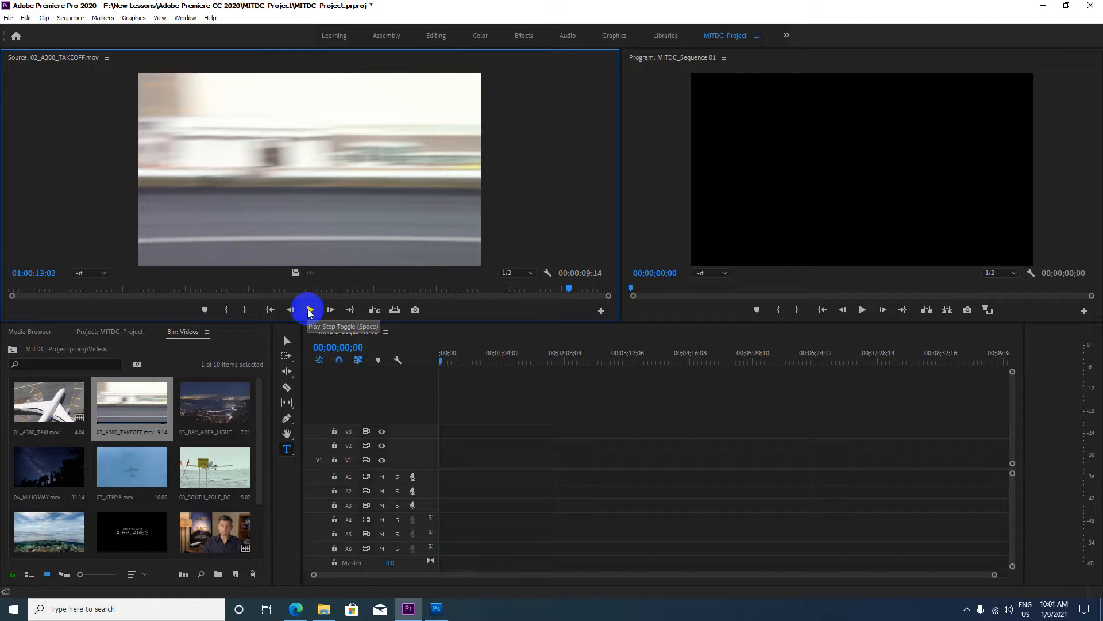
left_click(309, 310)
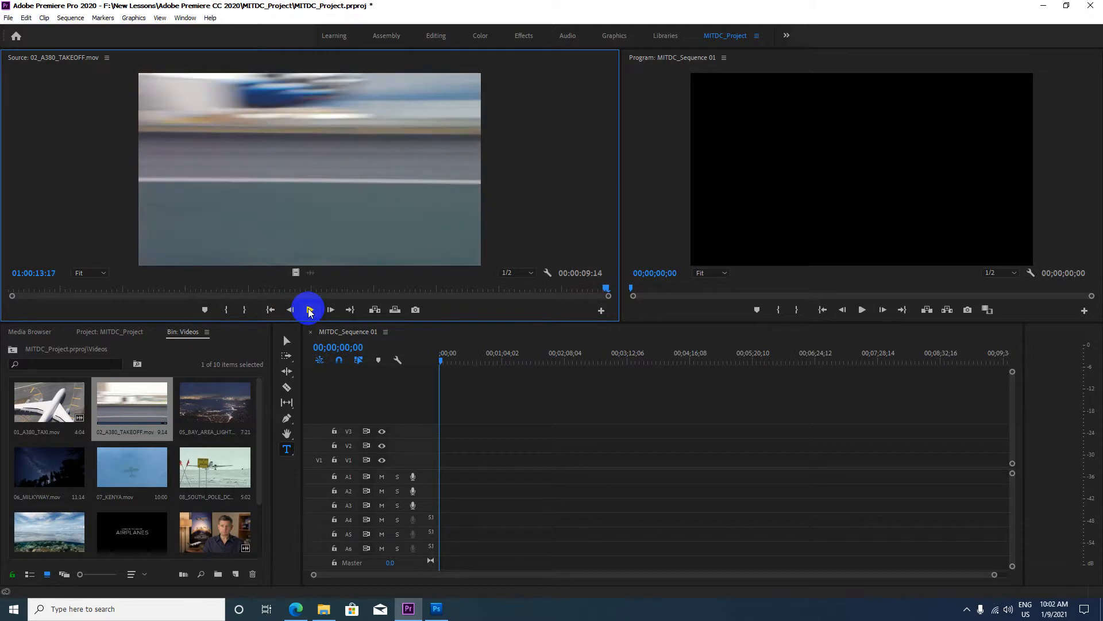
double_click(202, 401)
left_click(309, 311)
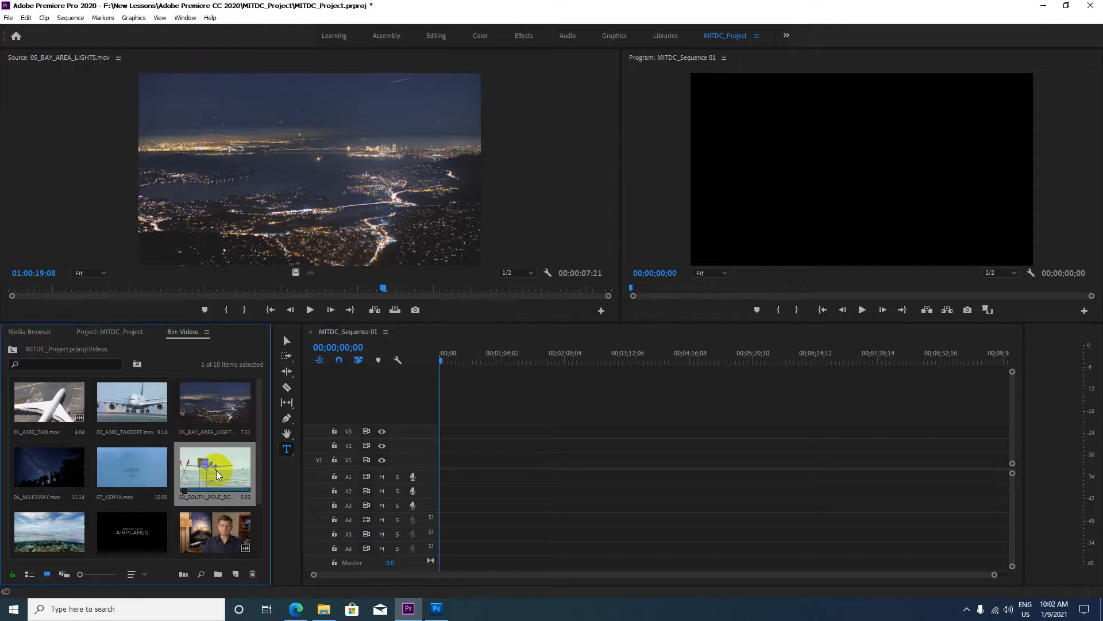
Reload 01_A380_TAXI.mov in the Source Monitor, play it, and move back several single frames near its end
double_click(54, 403)
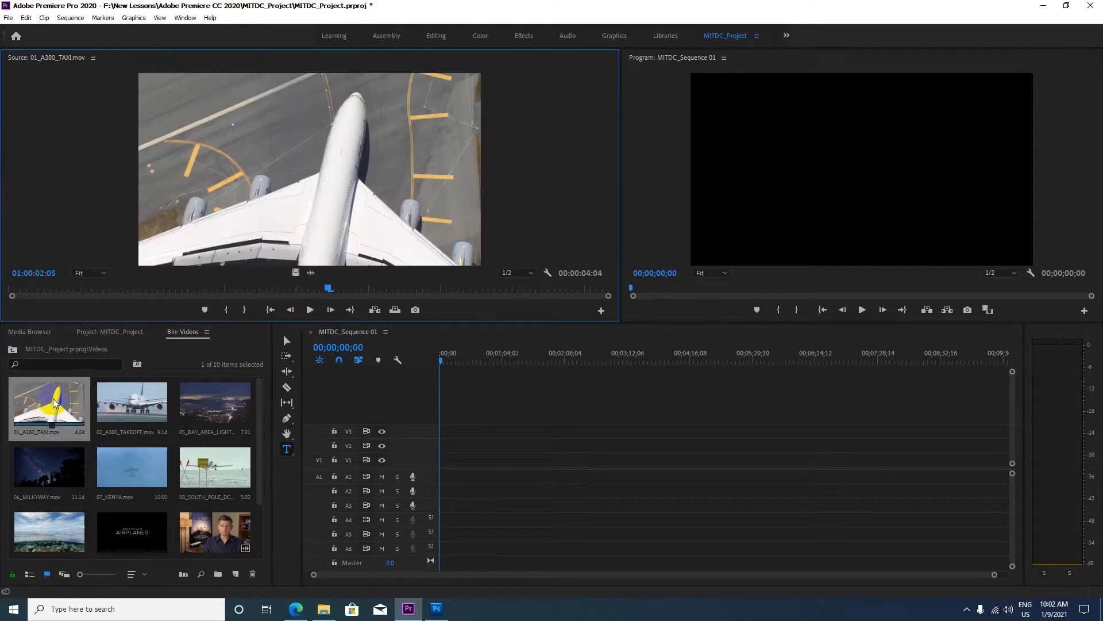
left_click(310, 309)
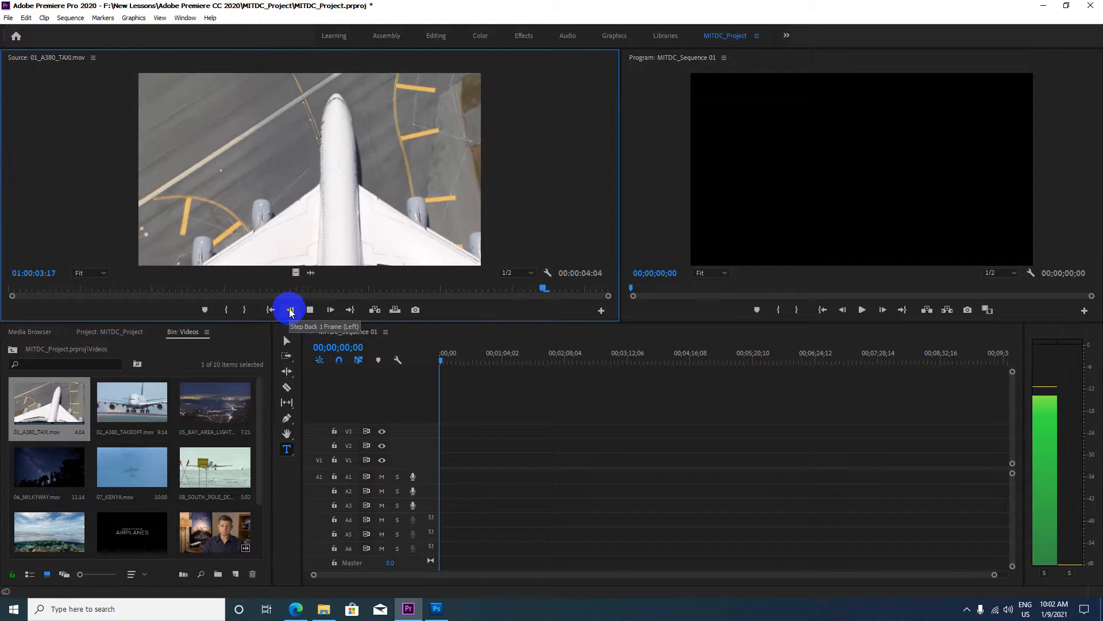
left_click(290, 310)
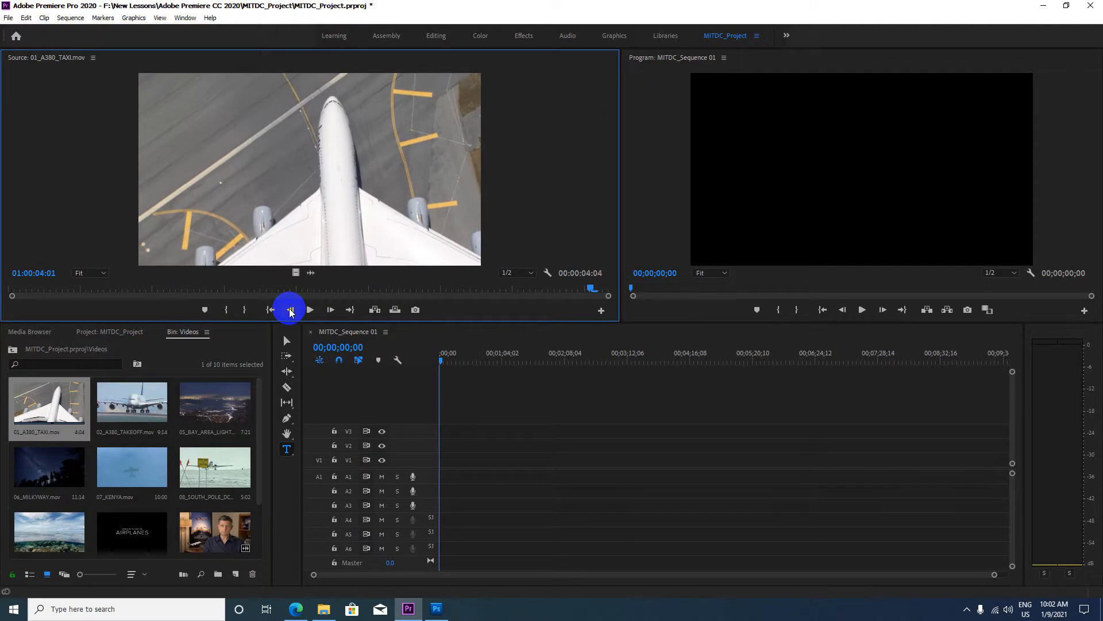
left_click(290, 310)
left_click(291, 310)
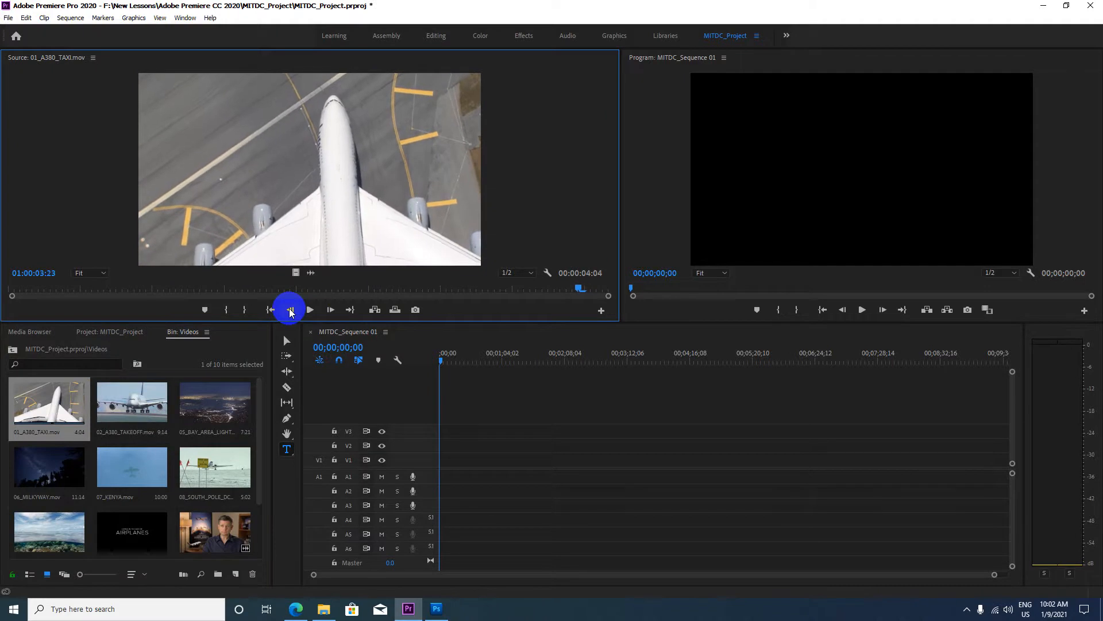
left_click(290, 311)
left_click(290, 311)
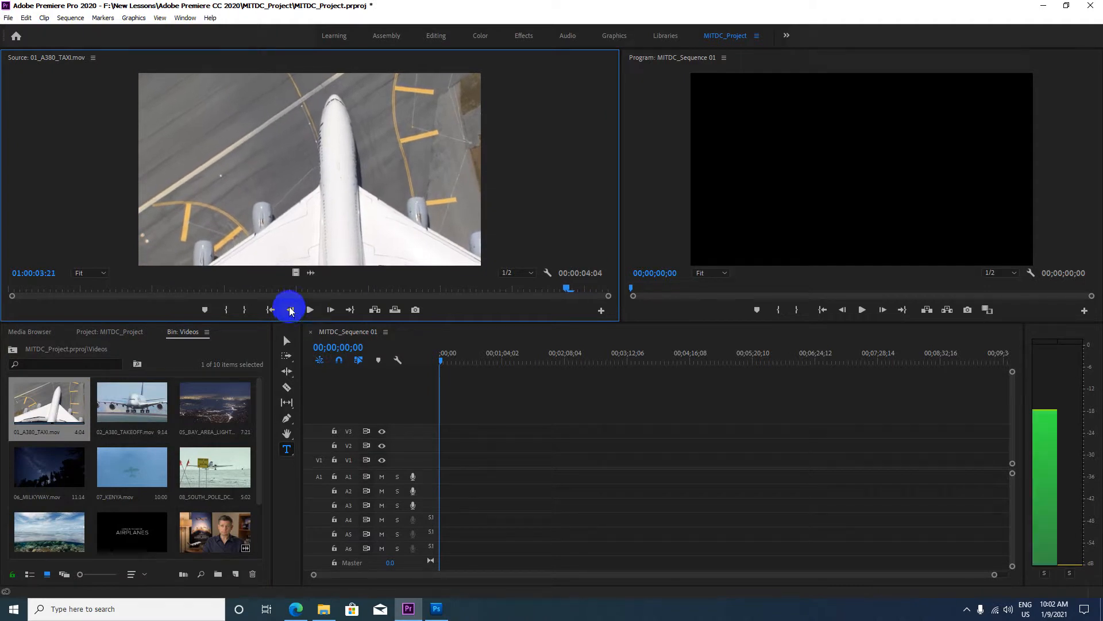
left_click(290, 310)
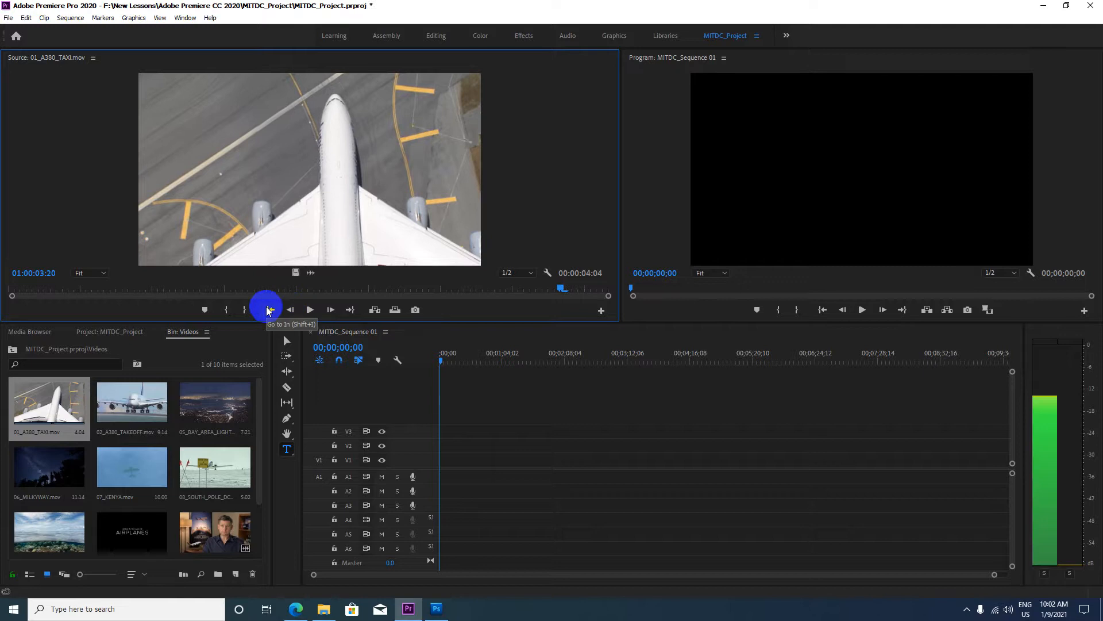
Jump to the start and then the end of 01_A380_TAXI.mov in the Source Monitor, and move back several single frames
left_click(270, 310)
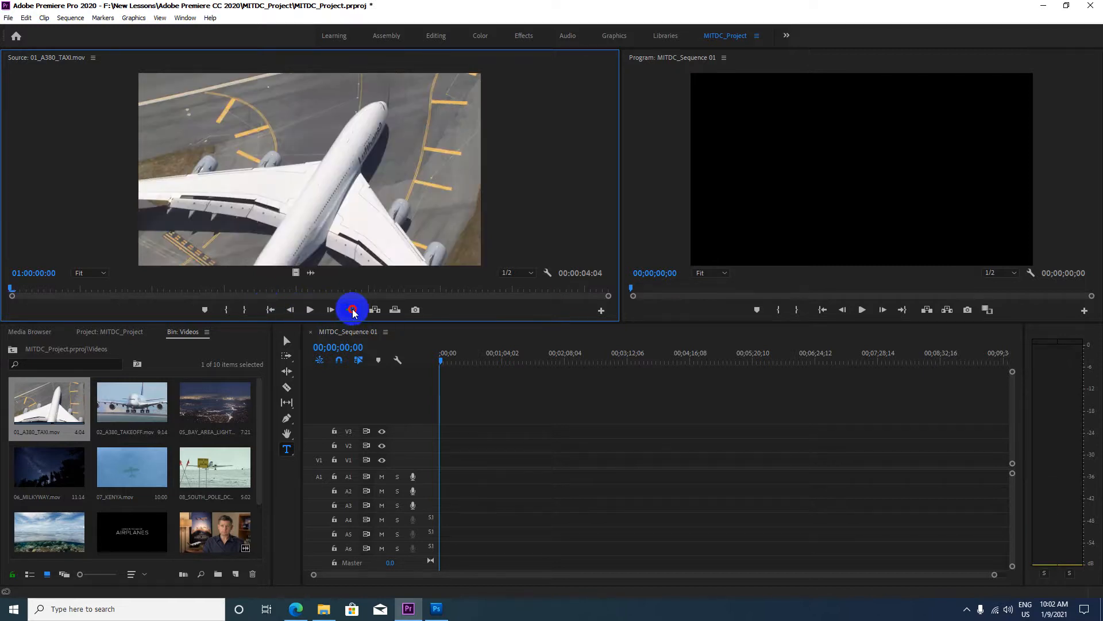
left_click(354, 311)
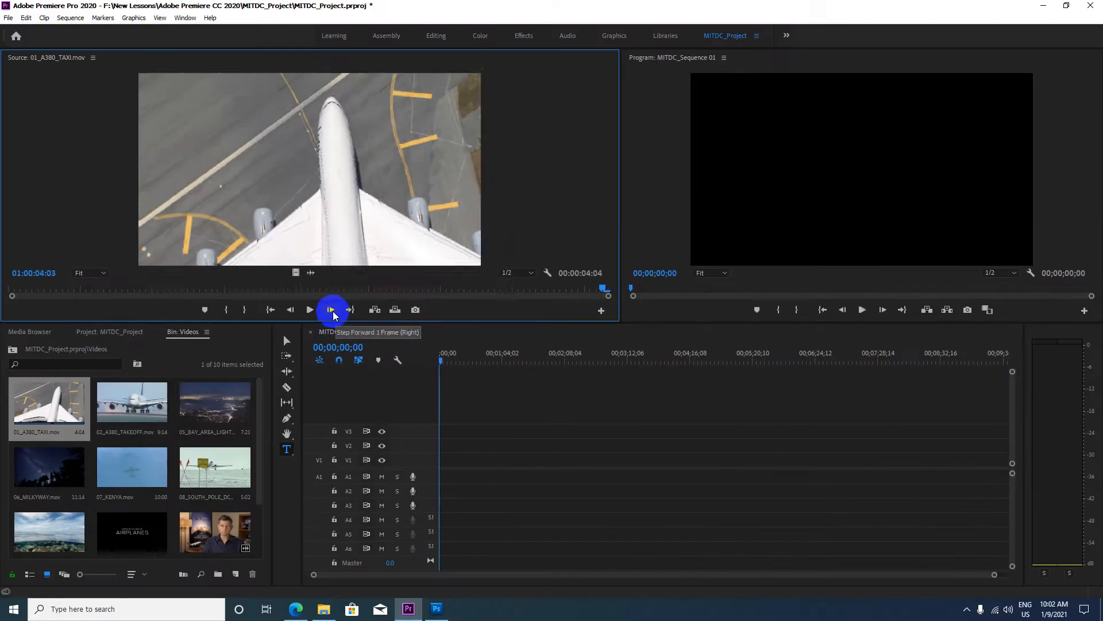
left_click(505, 322)
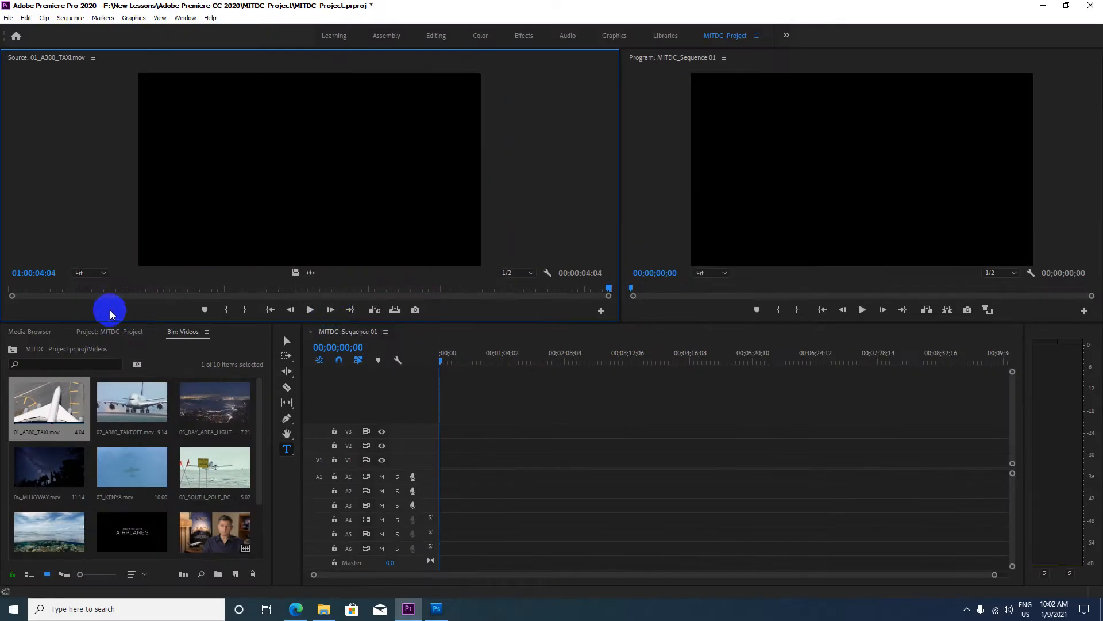
left_click(291, 311)
left_click(291, 311)
left_click(290, 310)
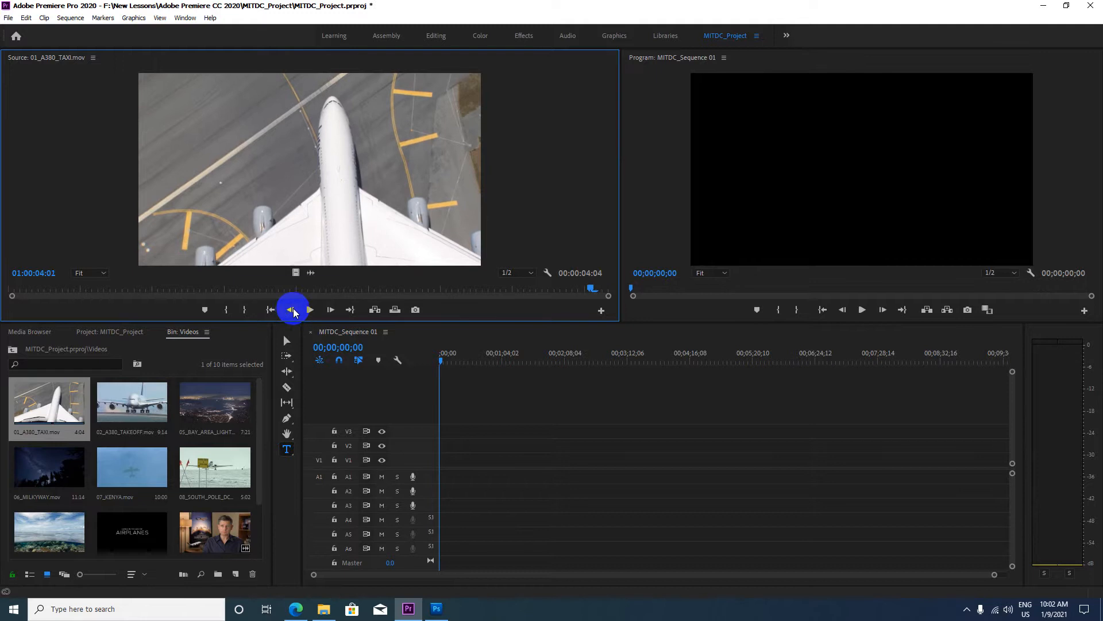
left_click(289, 311)
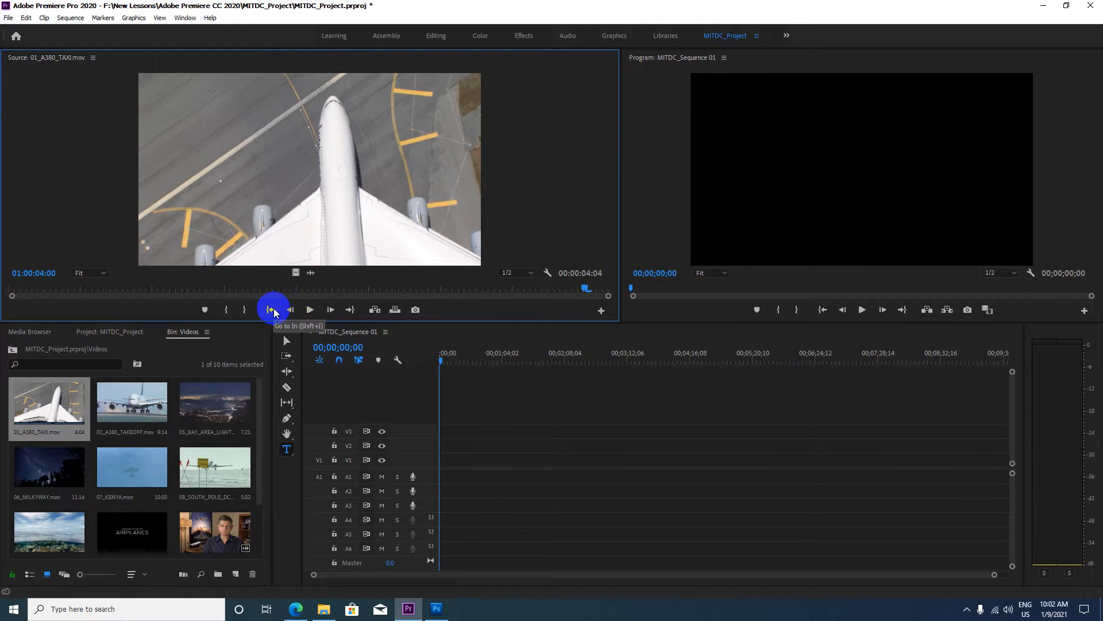
Return to the start of 01_A380_TAXI.mov in the Source Monitor and advance frame by frame to 01:00:00:08
left_click(272, 310)
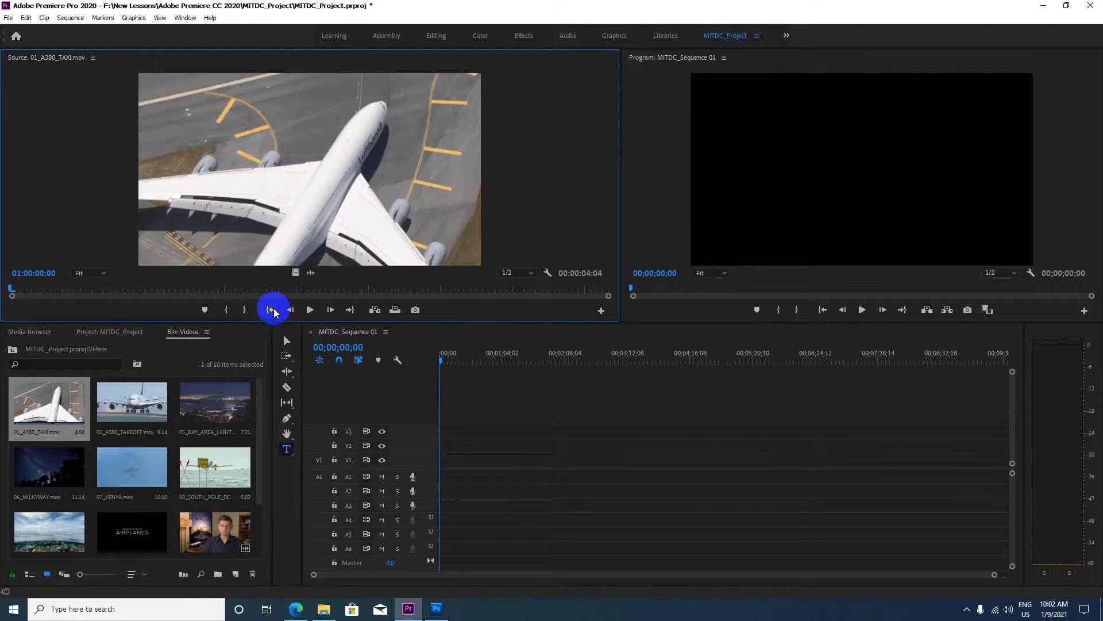
left_click(331, 310)
left_click(331, 311)
left_click(331, 310)
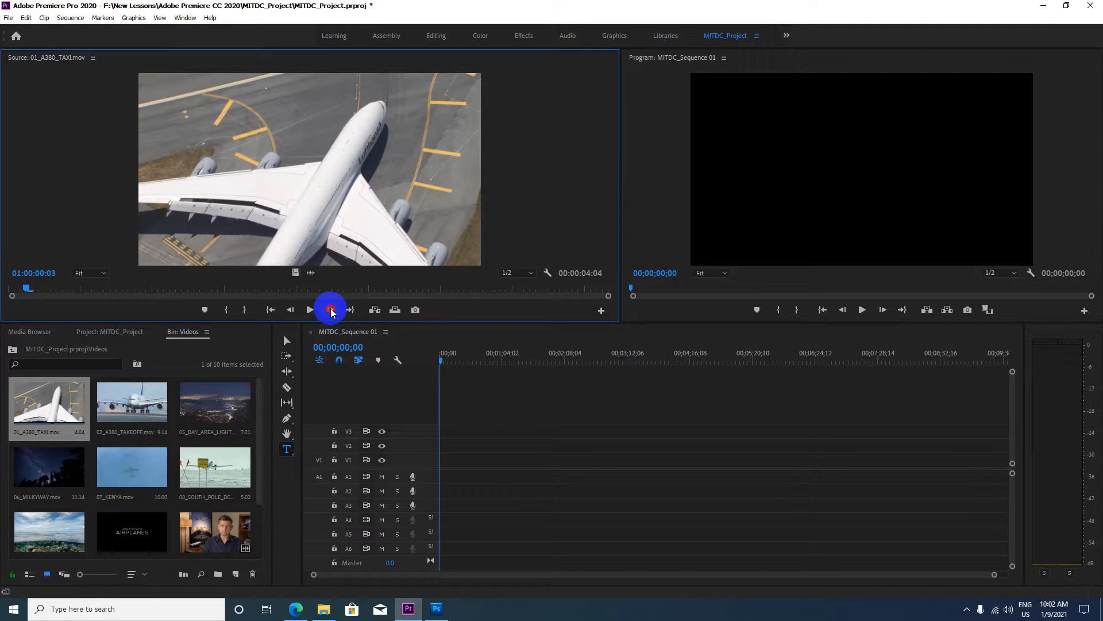
left_click(331, 310)
left_click(331, 310)
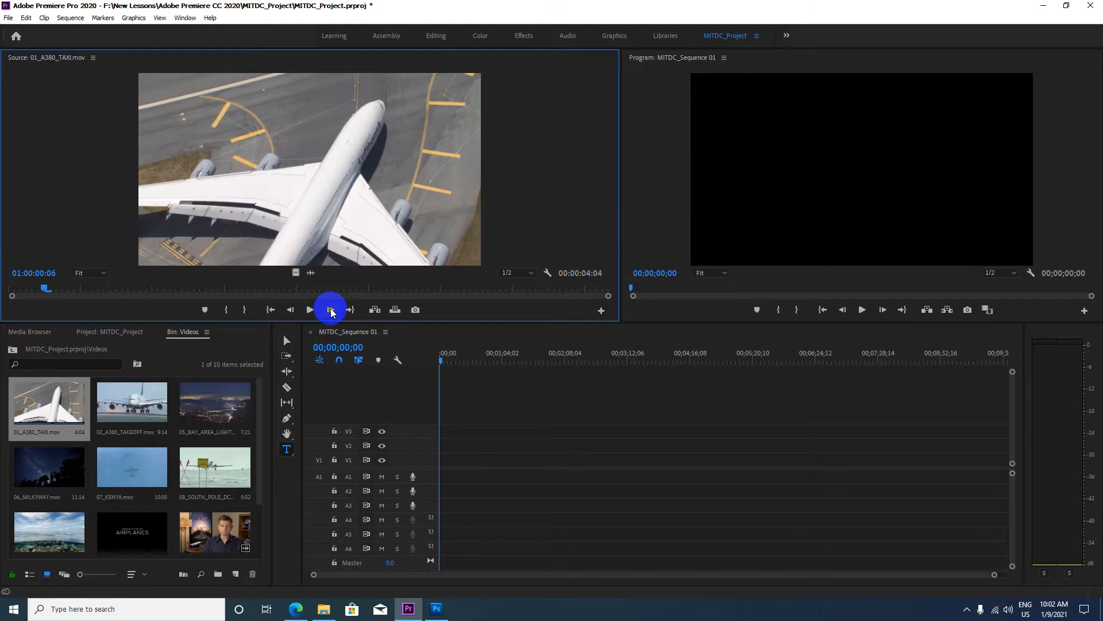
left_click(332, 310)
left_click(331, 311)
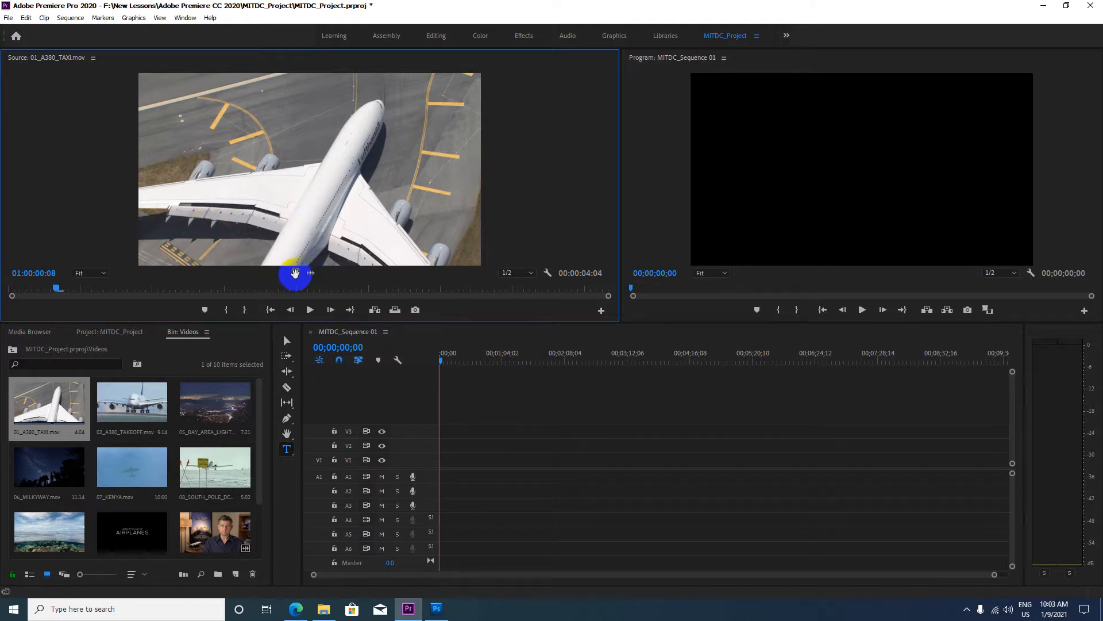
Try placing only the video of 01_A380_TAXI.mov at the start of track V1, dismissing the clip mismatch warning without choosing a setting
left_click_drag(295, 273, 434, 463)
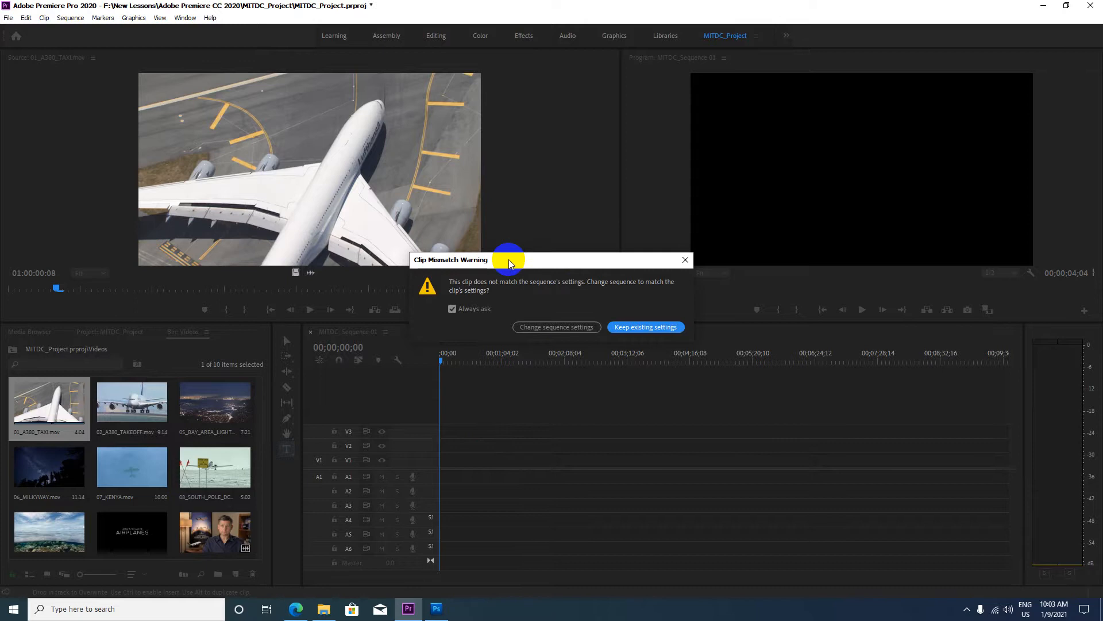
left_click_drag(510, 263, 415, 204)
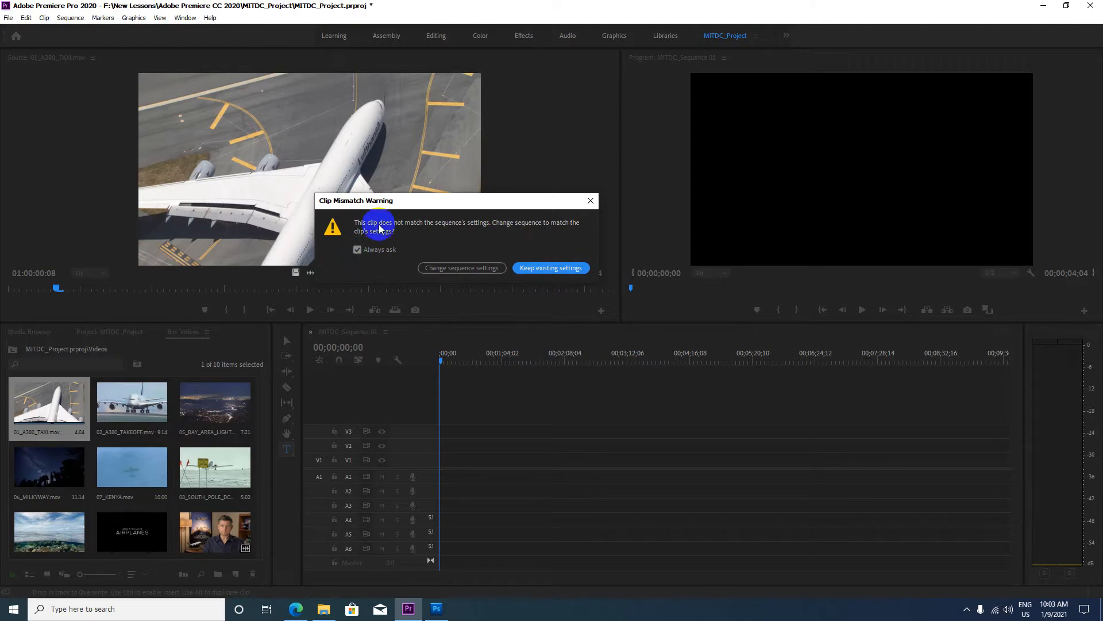
left_click_drag(402, 205, 367, 147)
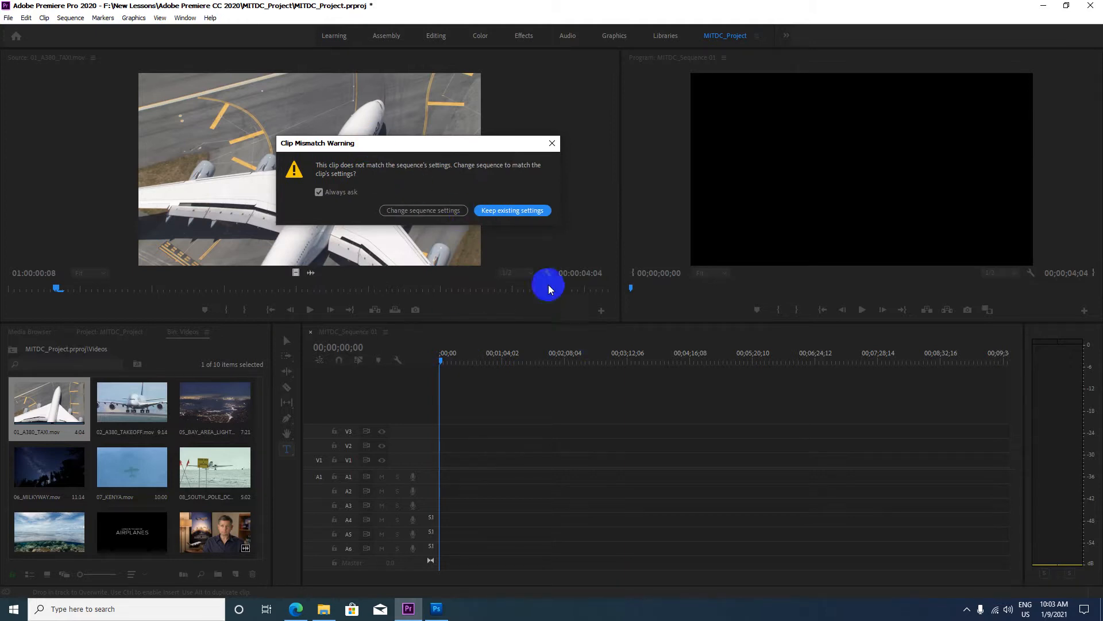
mouse_move(443, 147)
left_mouse_down()
mouse_move(470, 158)
mouse_move(457, 153)
left_mouse_up()
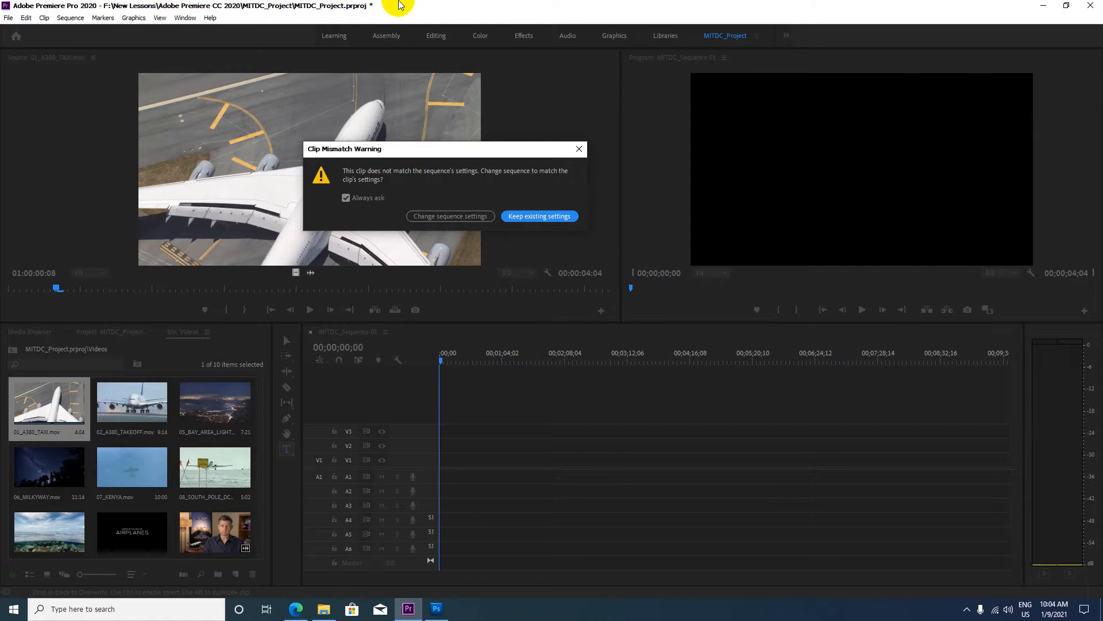
left_click(579, 149)
left_click(56, 402)
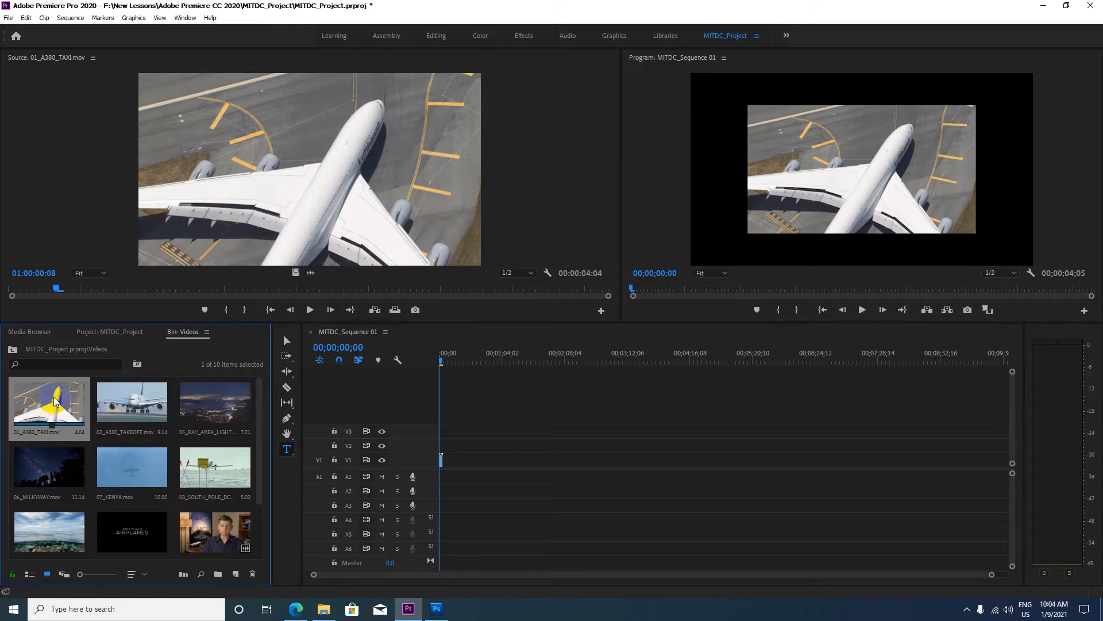
left_click(468, 456)
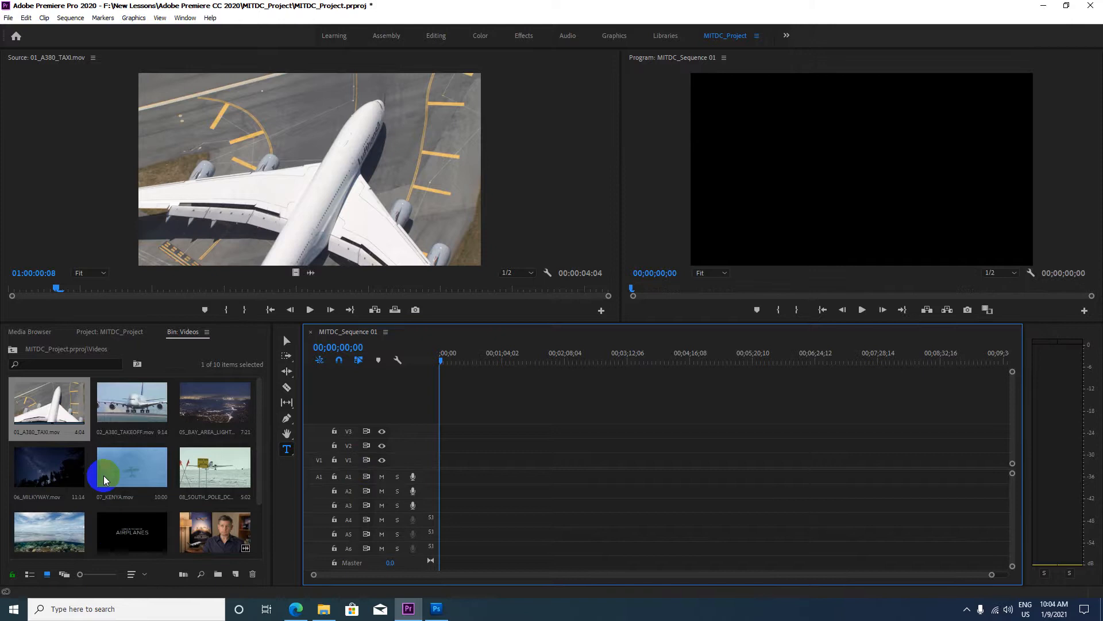
Request the source settings of 01_A380_TAXI.mov in the Videos bin
right_click(51, 396)
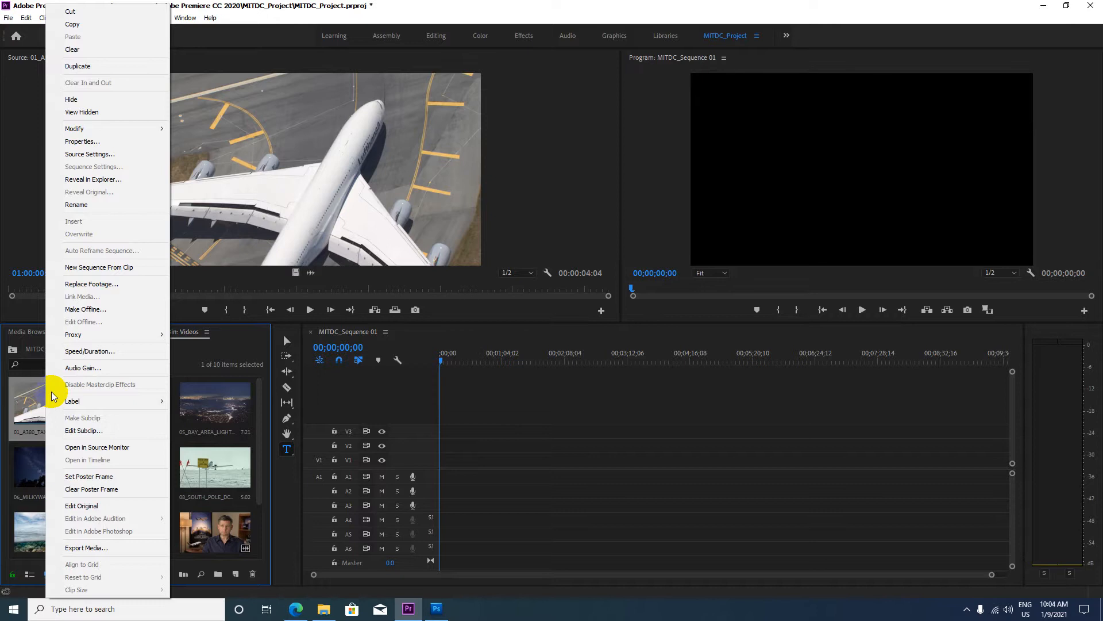
left_click(102, 155)
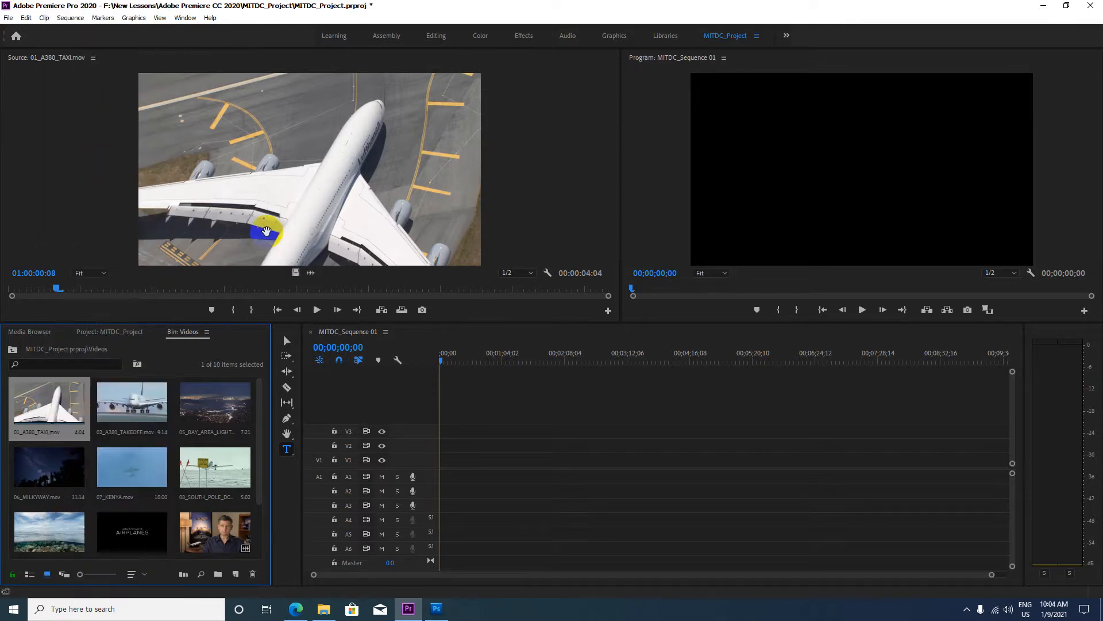
Switch the Source Monitor among its recent clips to 02_A380_TAKEOFF.mov and then 05_BAY_AREA_LIGHTS.mov, and shift the latter by a few frames
left_click(93, 58)
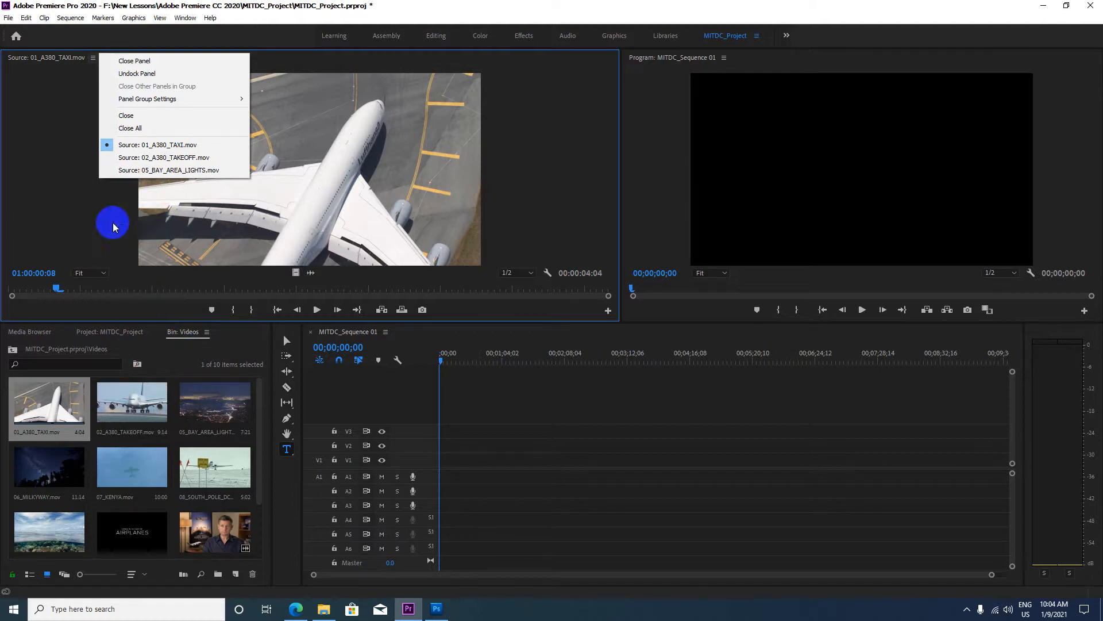
left_click(141, 159)
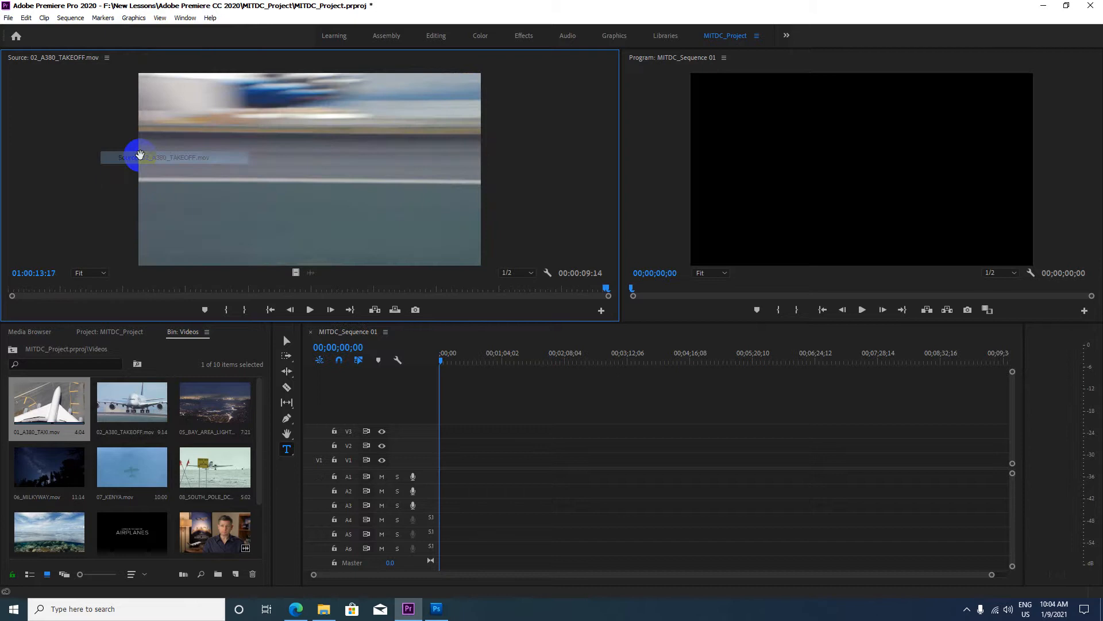
left_click(106, 58)
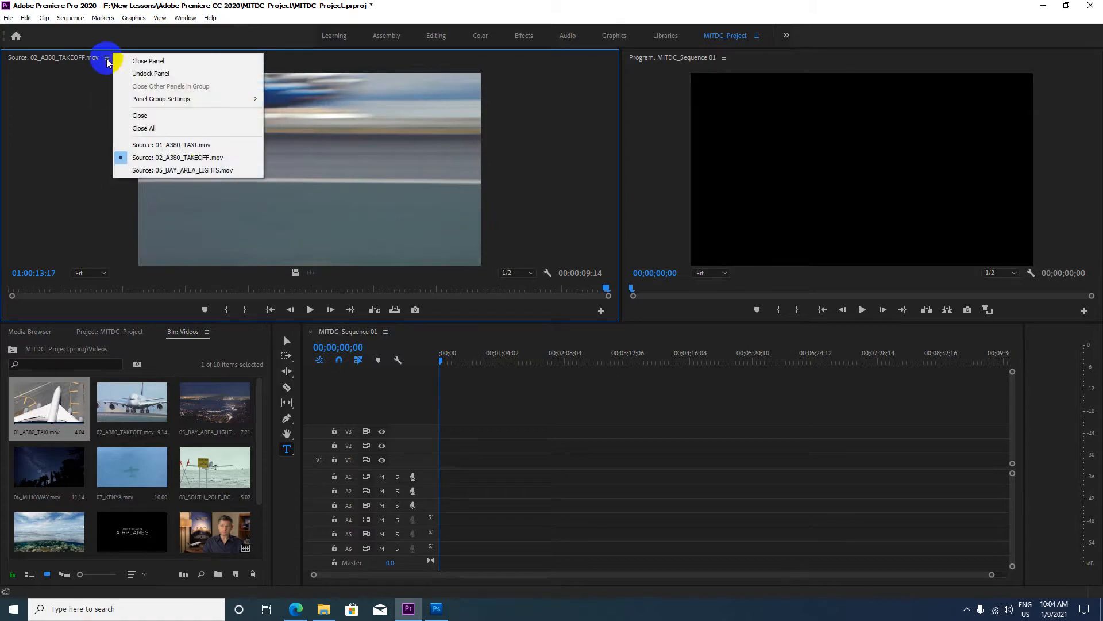
left_click(204, 171)
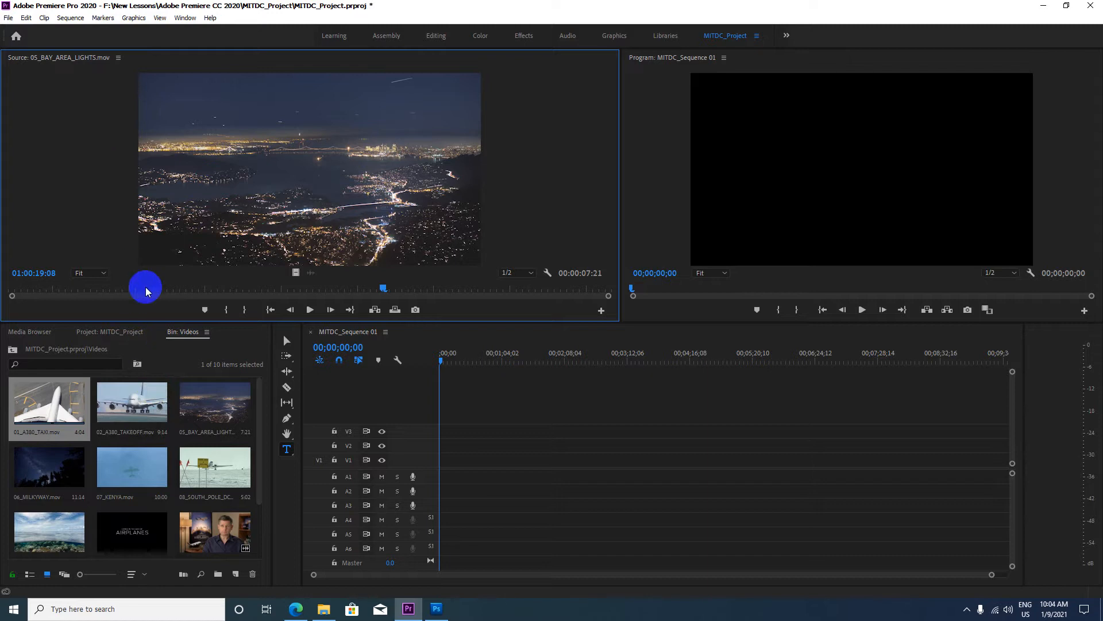
scroll(234, 194, "down", 4)
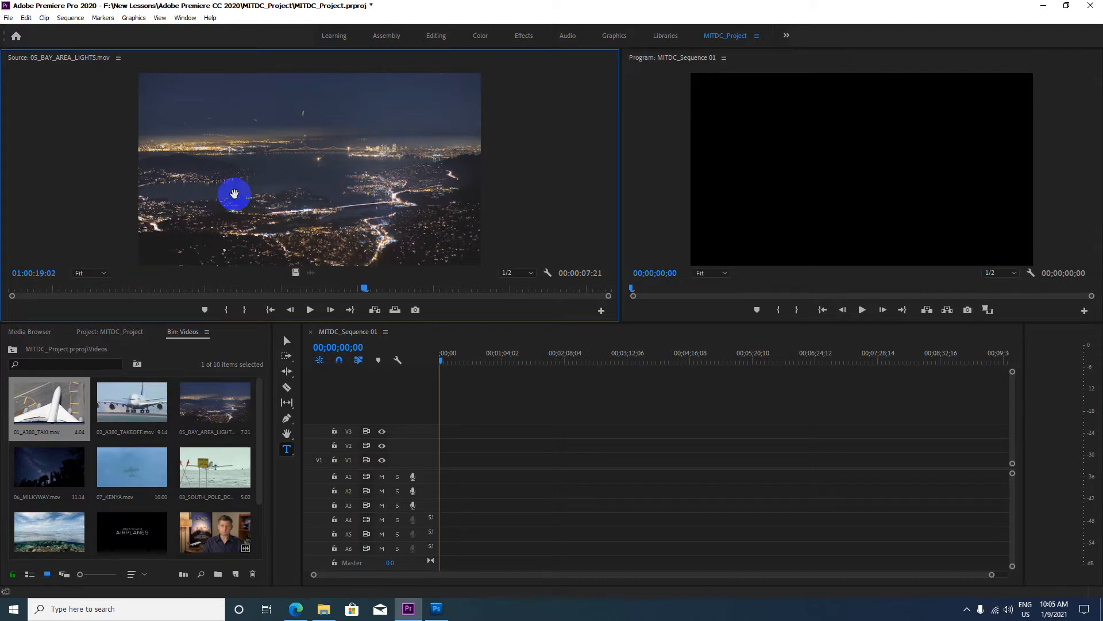
scroll(240, 190, "up", 1)
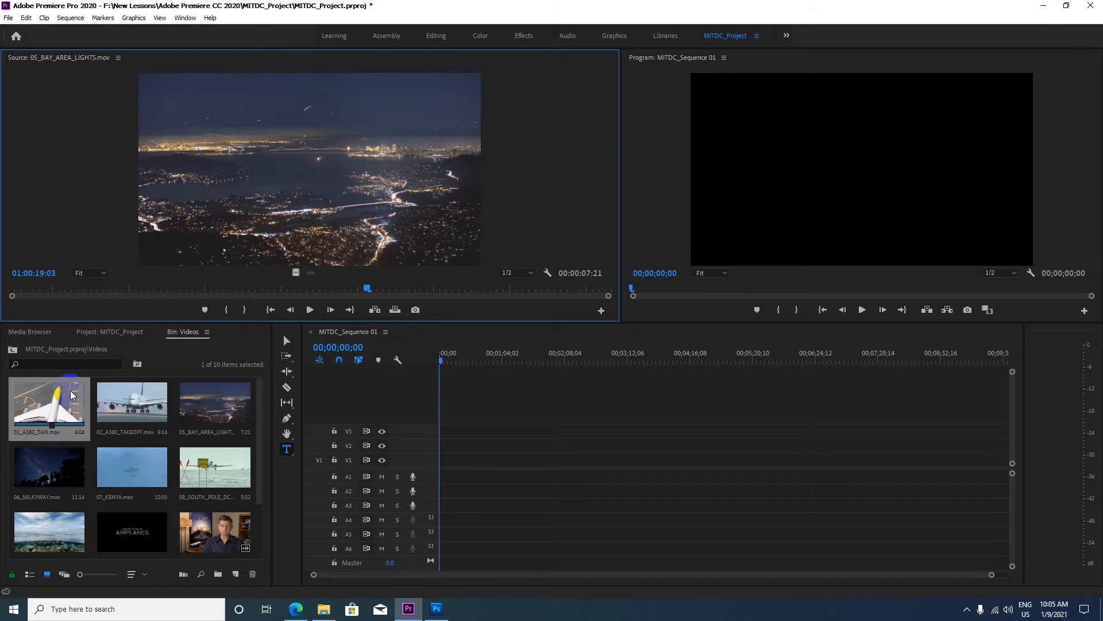
Reopen the Videos bin from the project root and load 01_A380_TAXI.mov in the Source Monitor
left_click(12, 349)
left_click(194, 426)
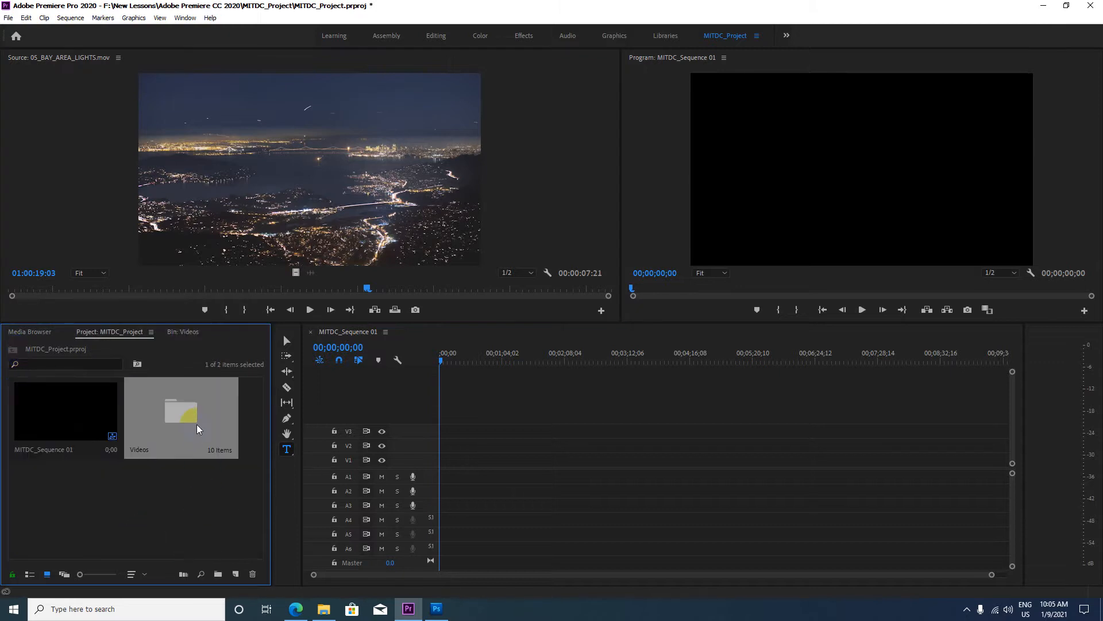
double_click(193, 405)
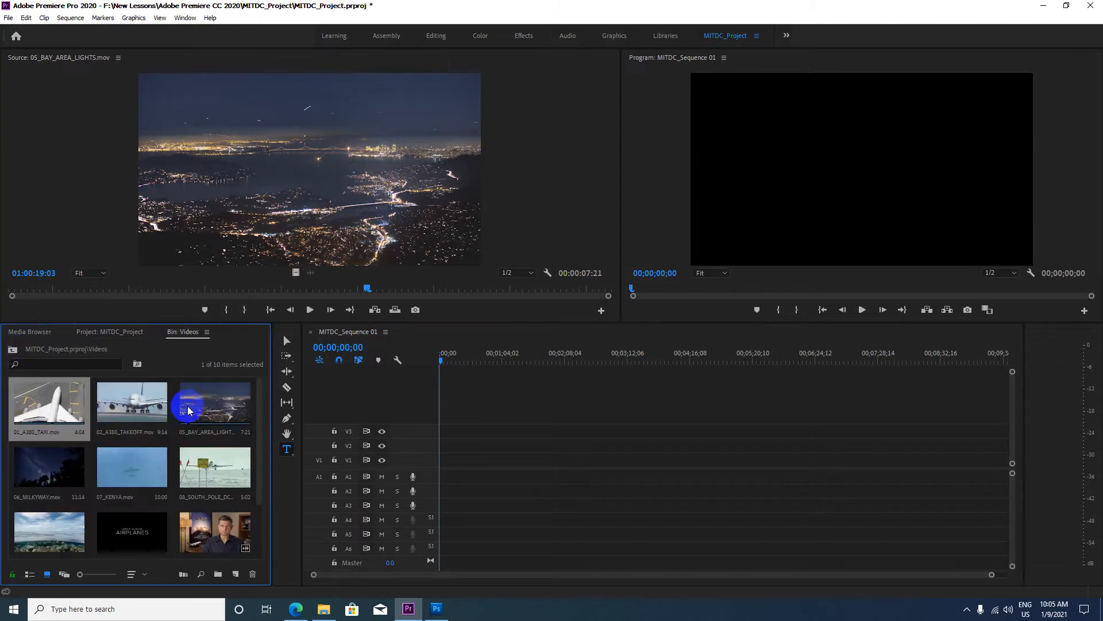
double_click(52, 412)
left_click(325, 171)
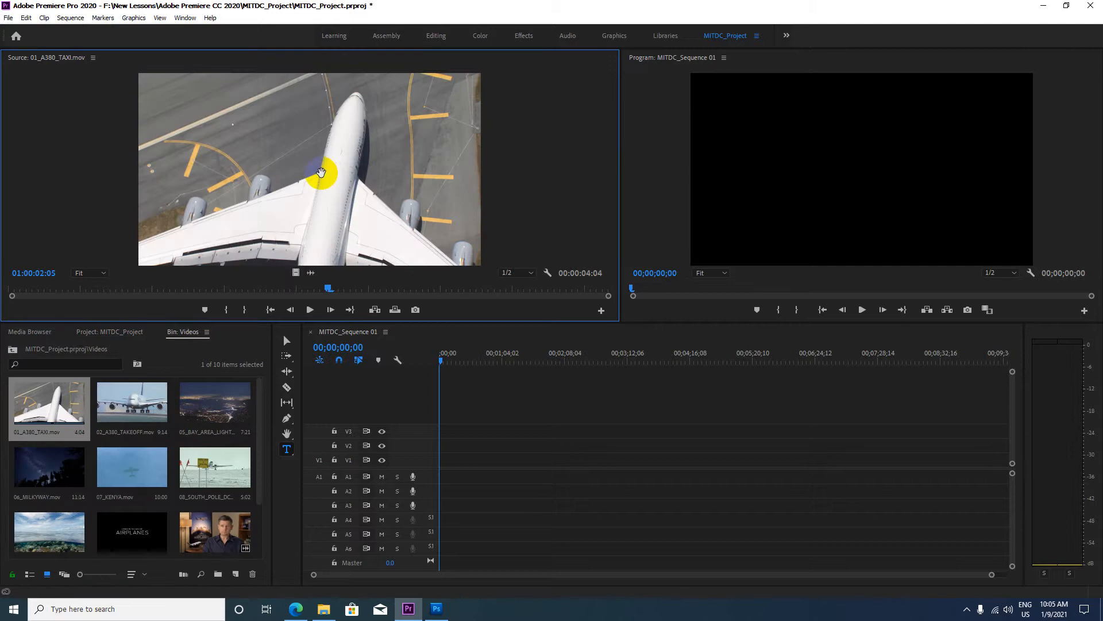
left_click(212, 217)
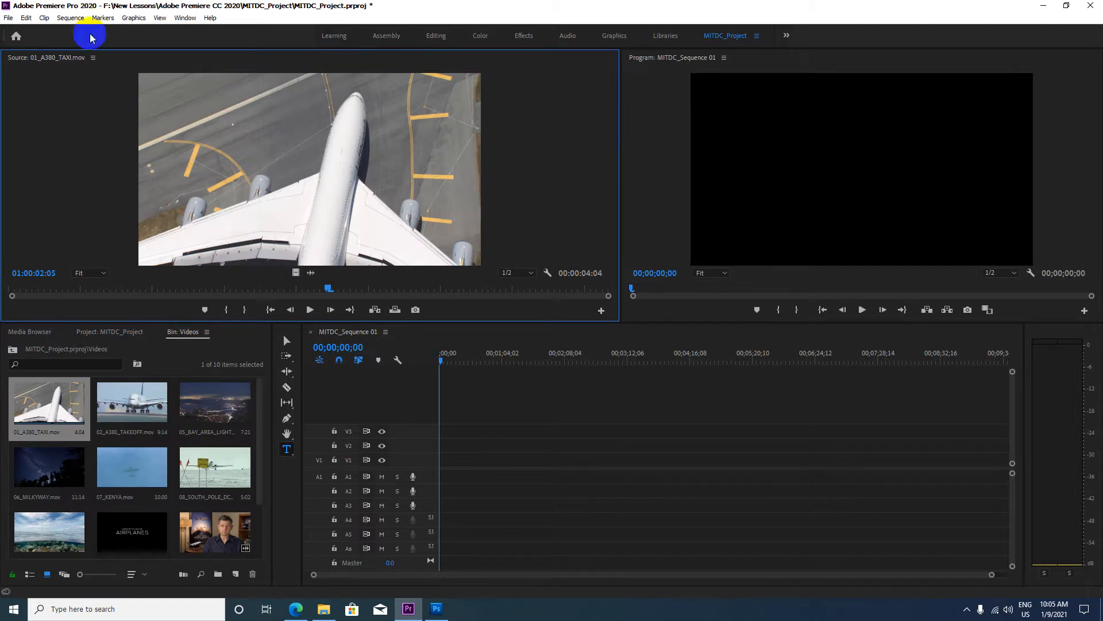
Load 02_A380_TAKEOFF.mov and 05_BAY_AREA_LIGHTS.mov in the Source Monitor, checking its list of recent clips around each load
left_click(92, 58)
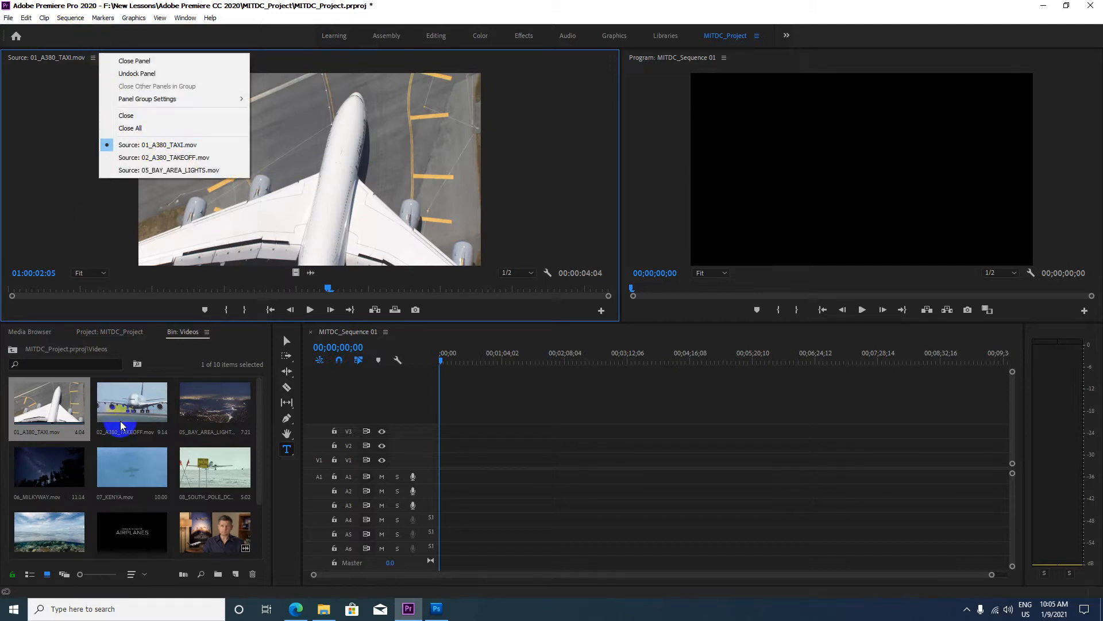
left_click(158, 157)
left_click(106, 59)
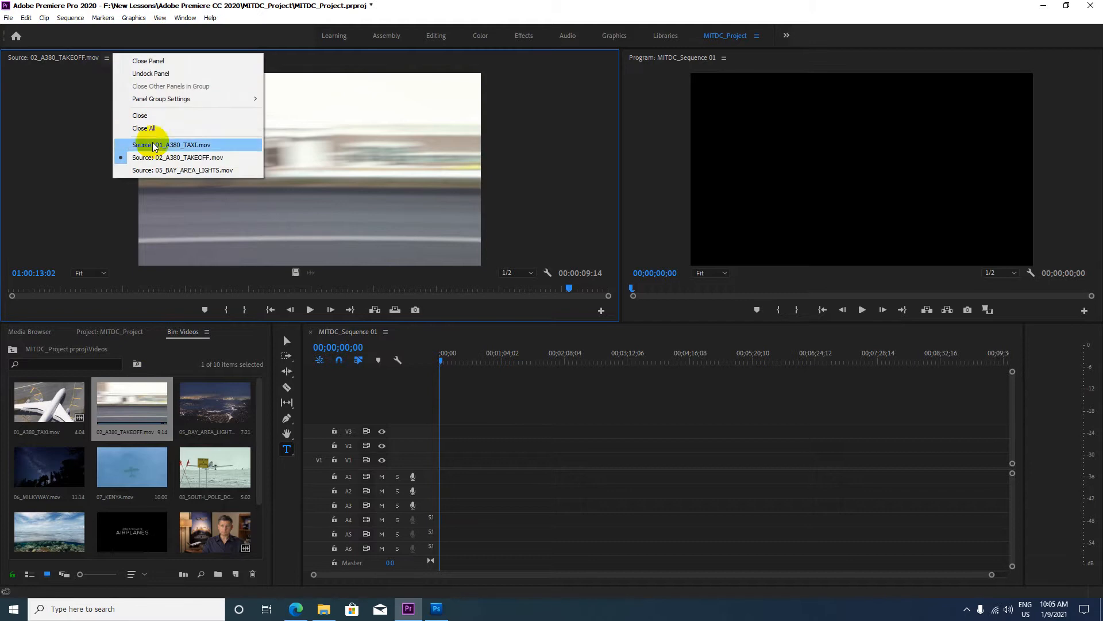
double_click(201, 414)
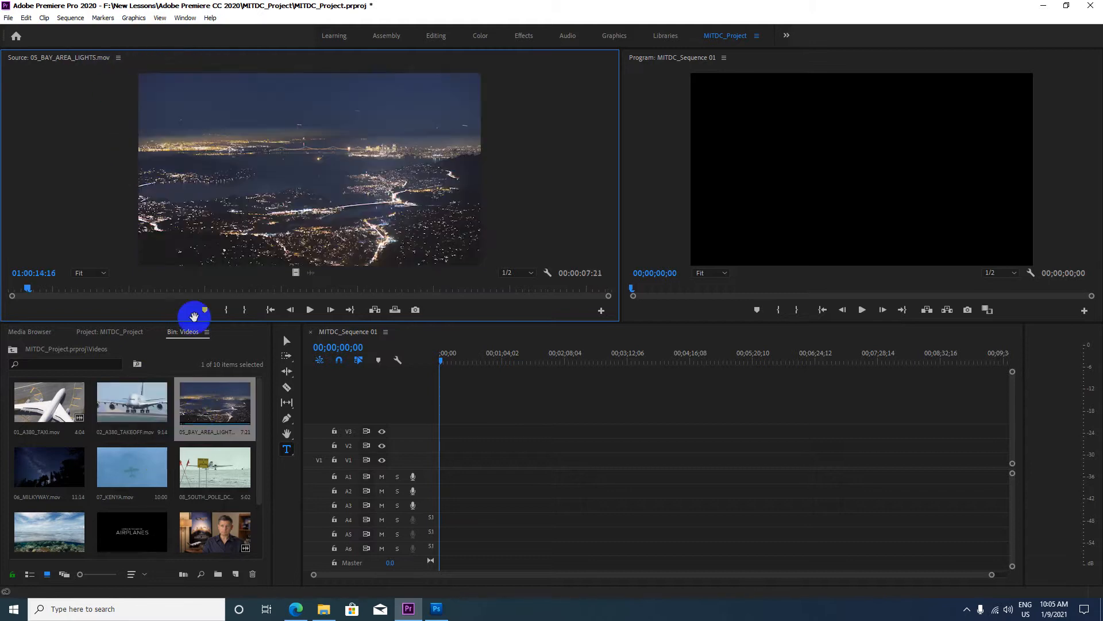
left_click(118, 57)
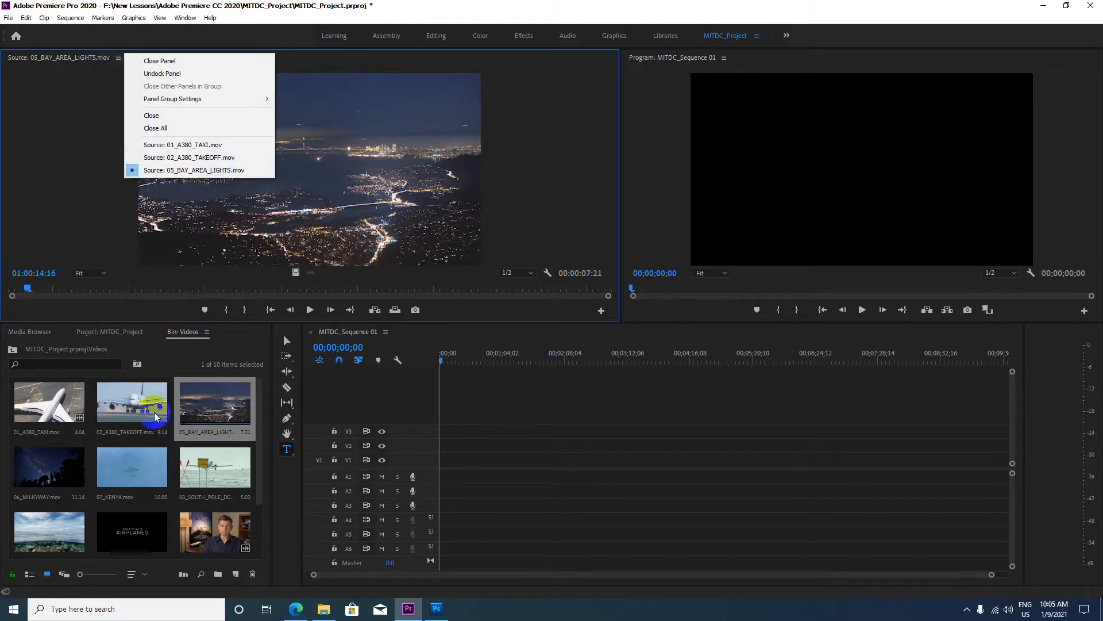
Load 06_MILKYWAY.mov, 07_KENYA.mov and 08_SOUTH_POLE_DC3_.mov in the Source Monitor, checking its list of recent clips after each one
double_click(49, 466)
left_click(95, 57)
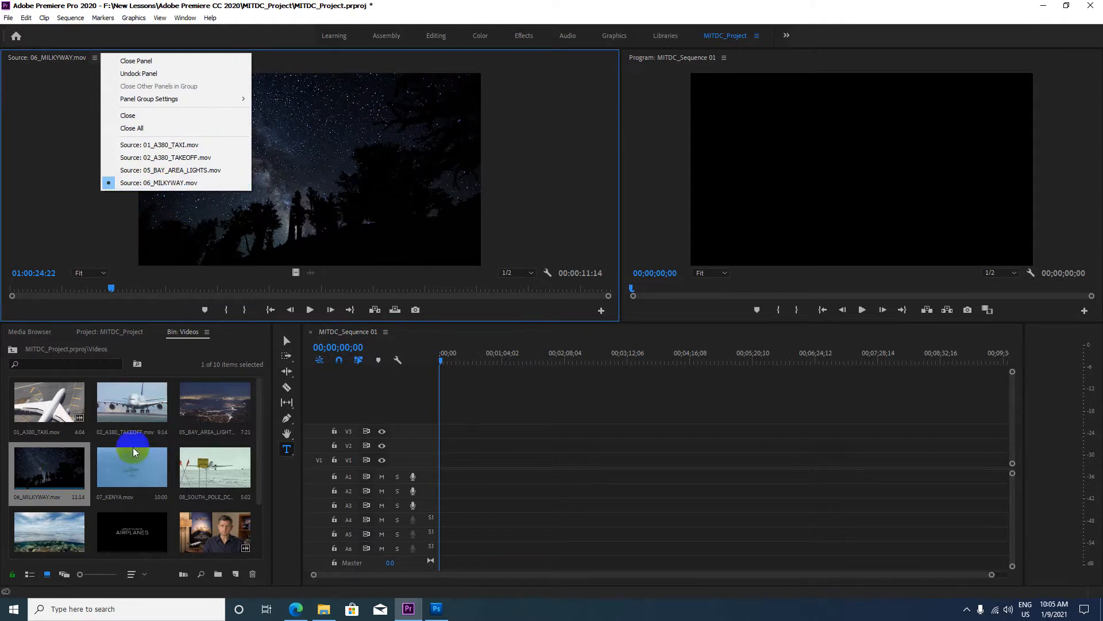
double_click(131, 467)
left_click(93, 61)
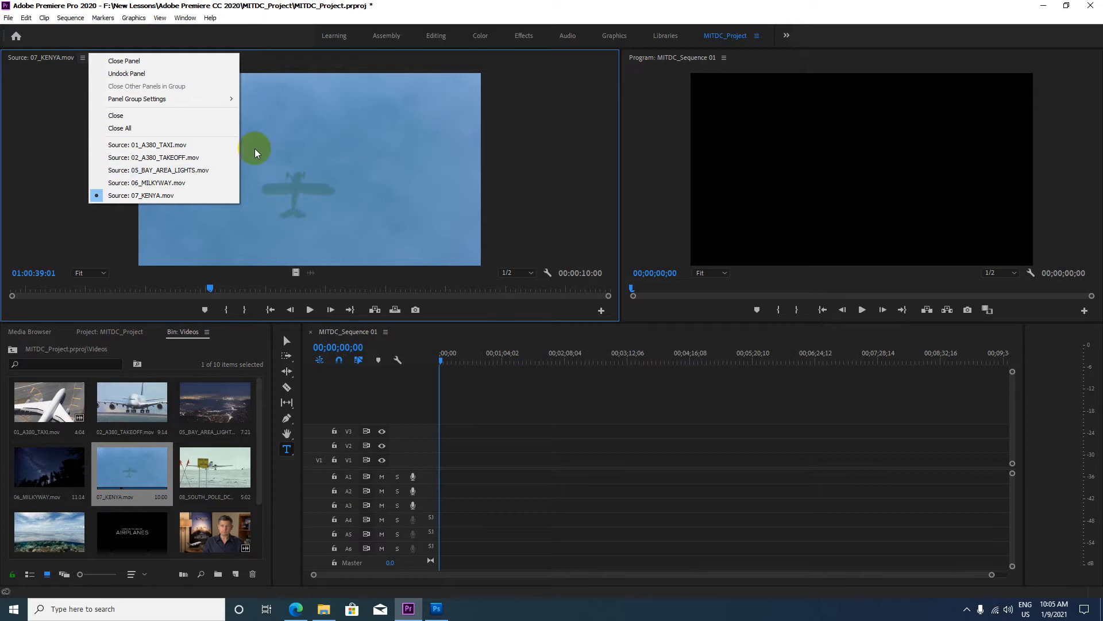
double_click(201, 474)
left_click(120, 58)
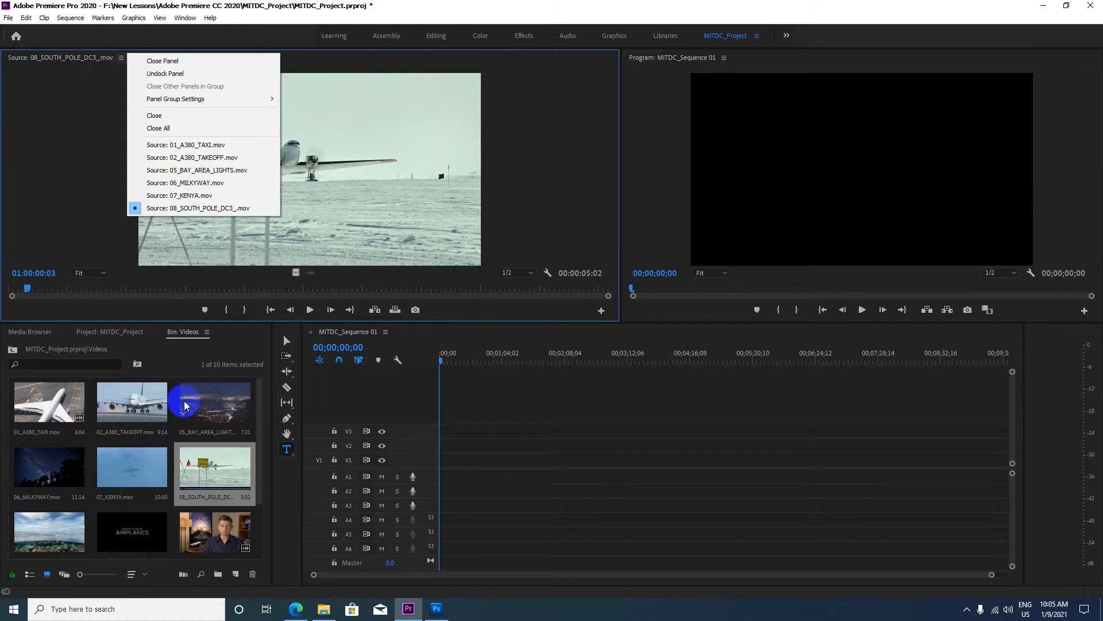
left_click(185, 421)
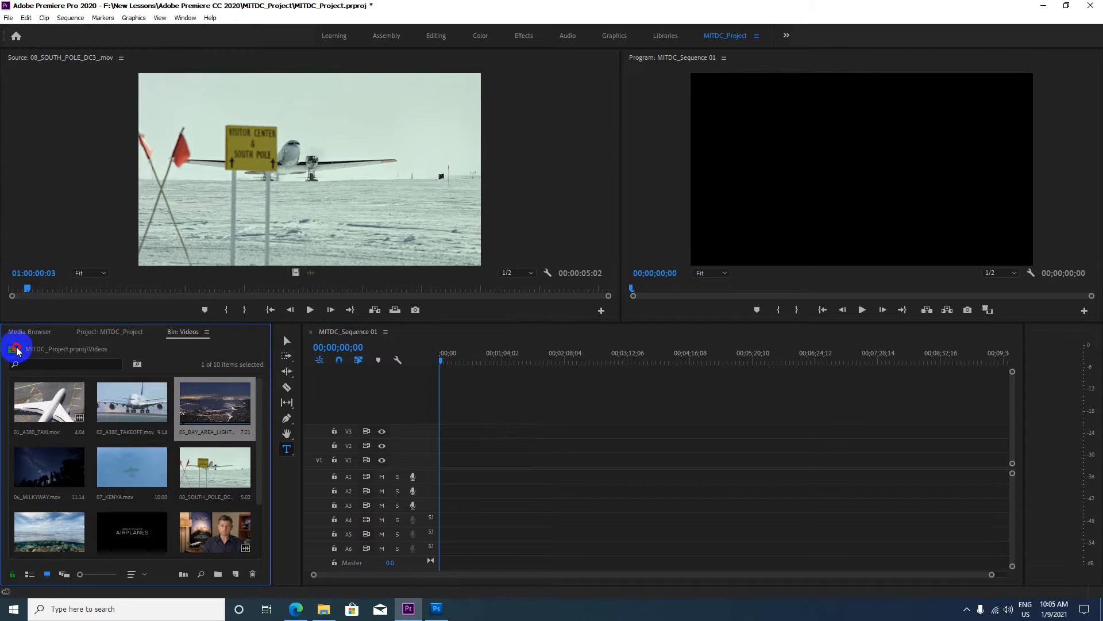
Select all clips in the Videos bin and place them at the start of track V1, keeping the existing sequence settings
left_click(12, 349)
double_click(160, 419)
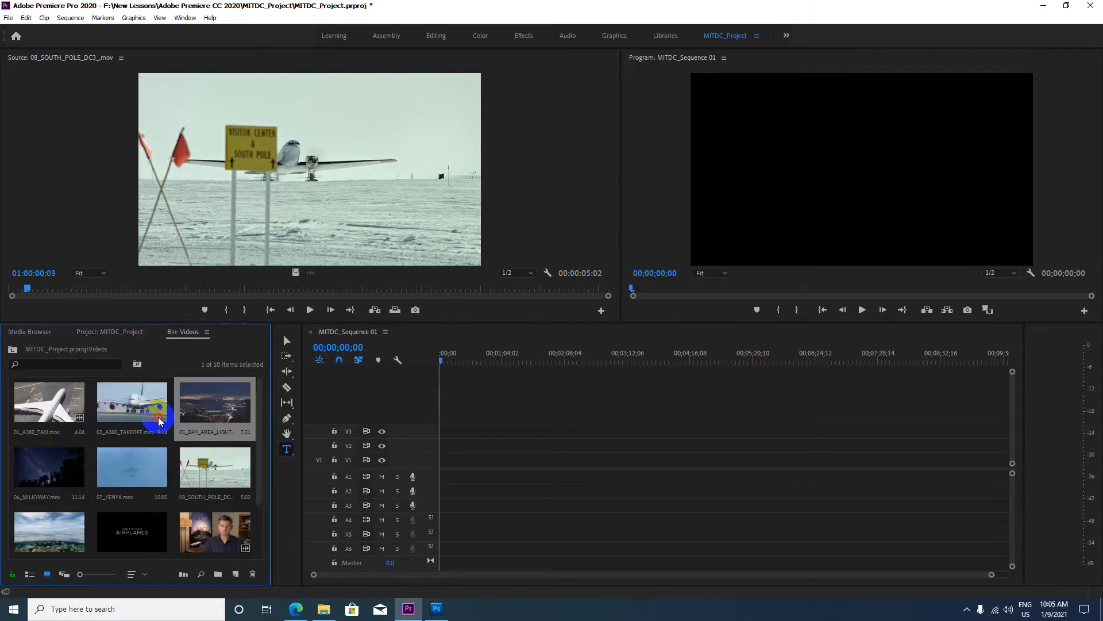
left_click(40, 403)
scroll(191, 485, "down", 2)
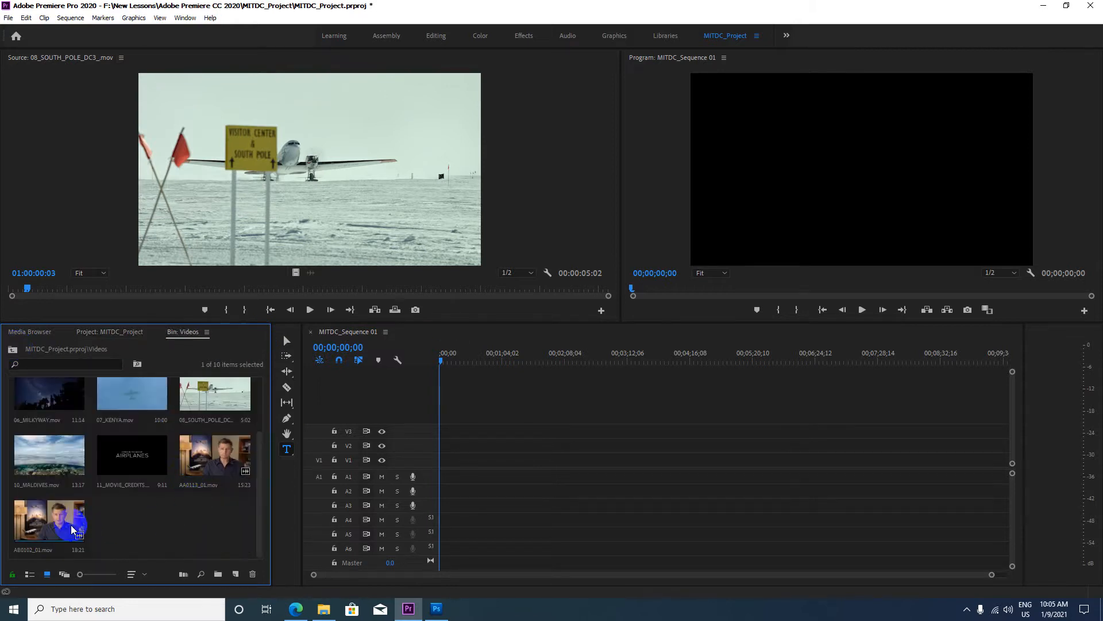
key("ctrl+a")
scroll(120, 469, "up", 2)
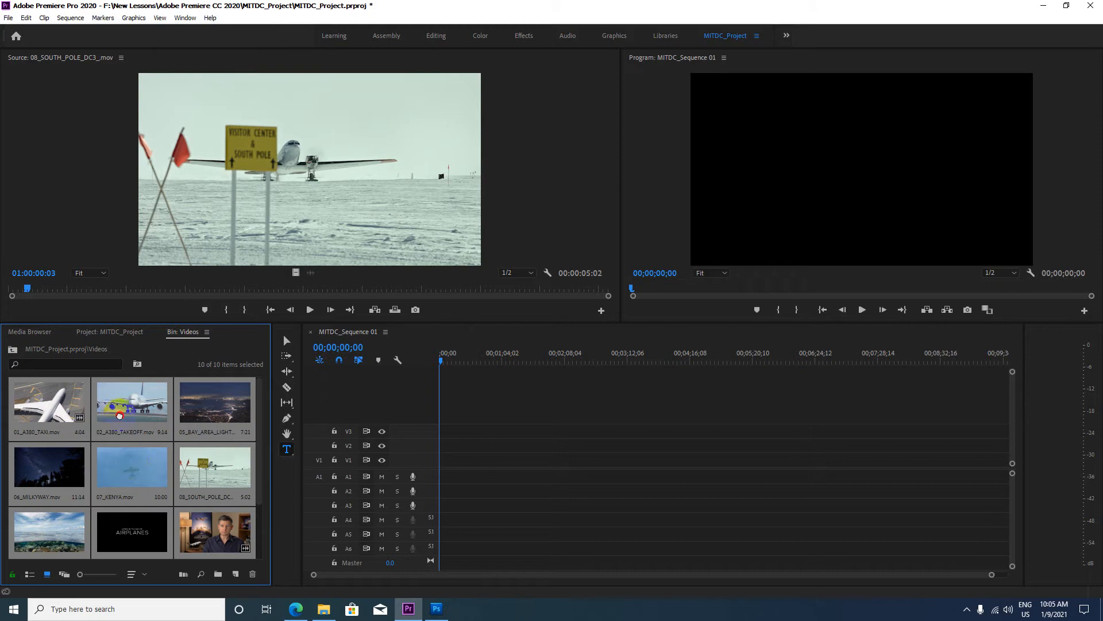
left_click_drag(120, 415, 440, 463)
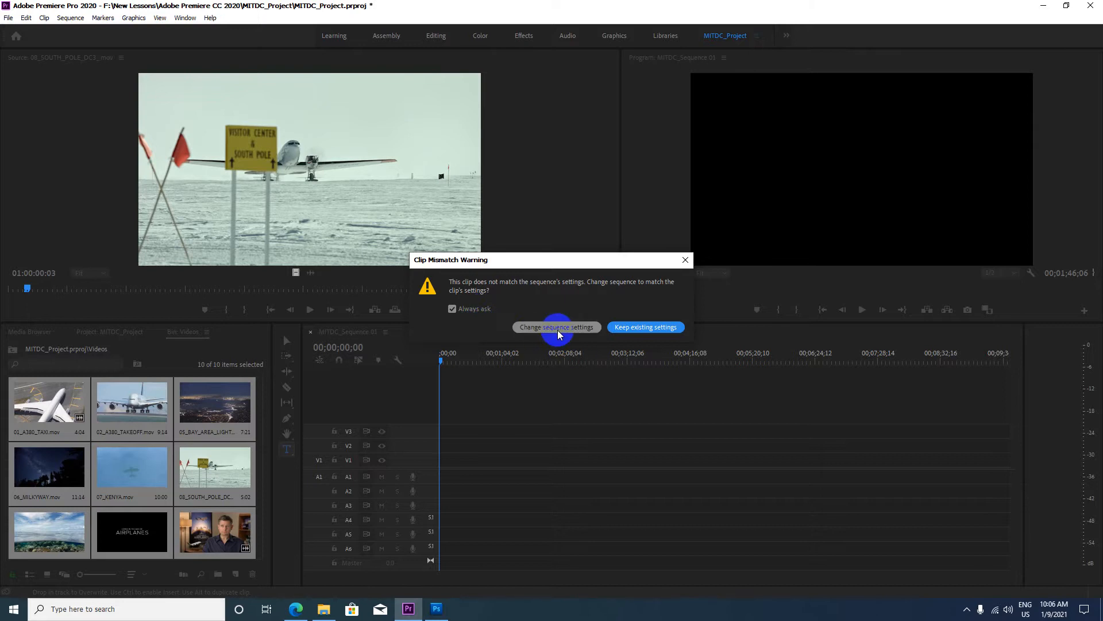
left_click(635, 328)
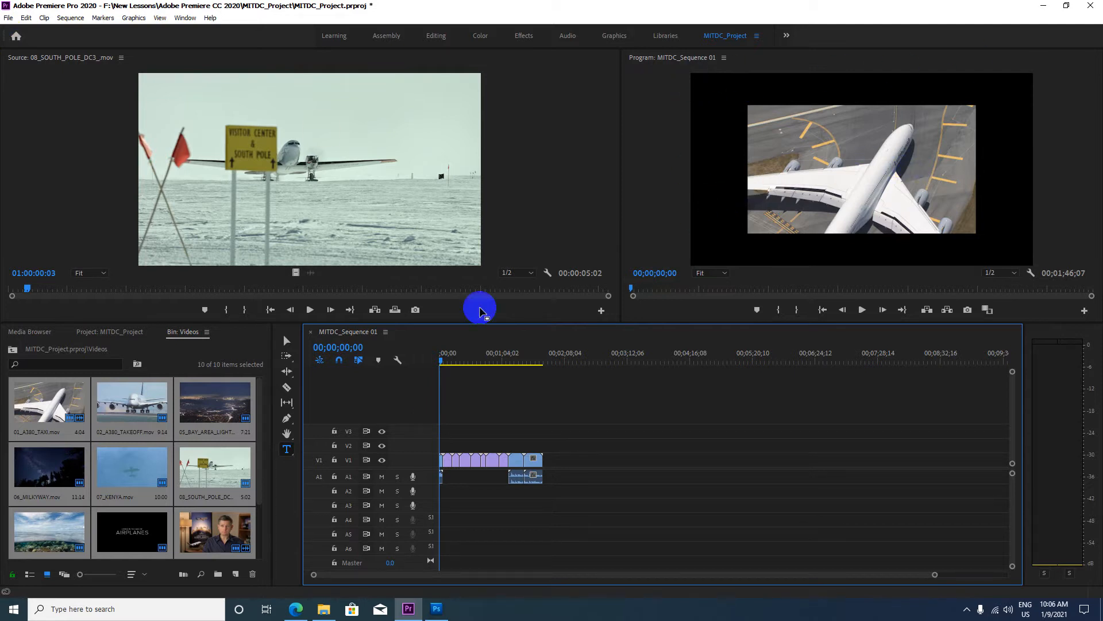
Switch to the Selection tool and preview the placed clips by moving the timeline playhead to 00;00;25;24 and 00;00;57;14
left_click(286, 341)
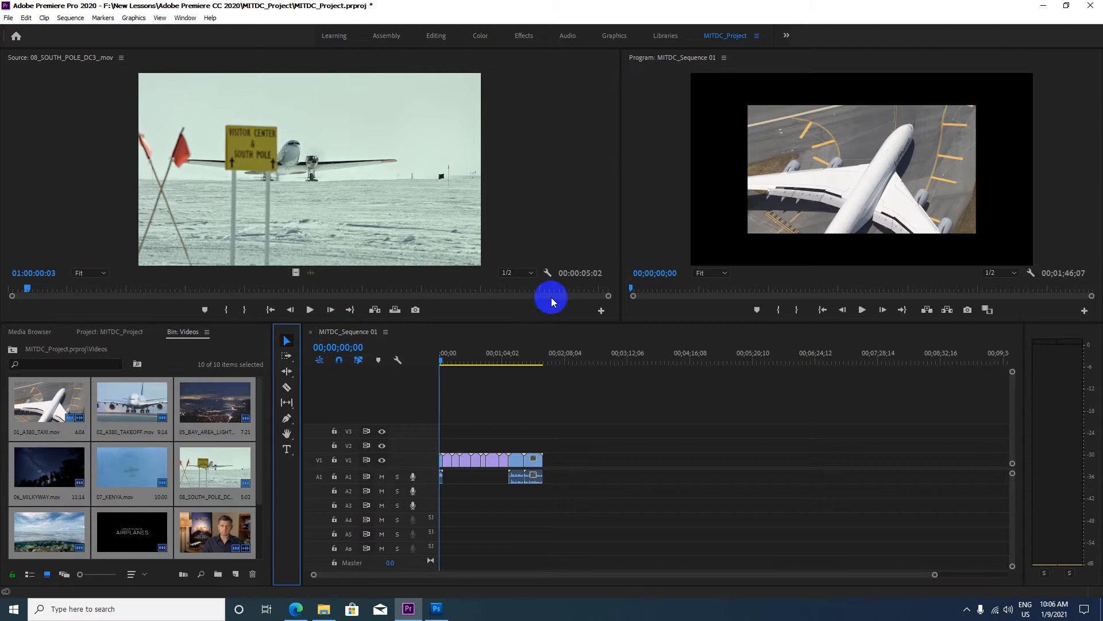
left_click(838, 176)
left_click(363, 155)
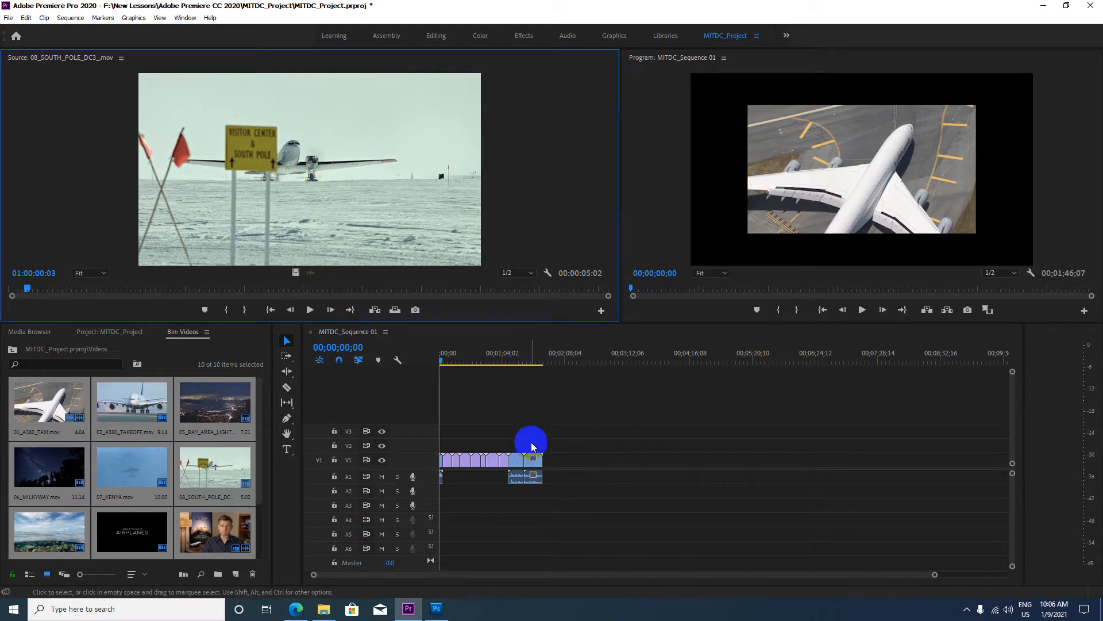
left_click_drag(529, 359, 464, 360)
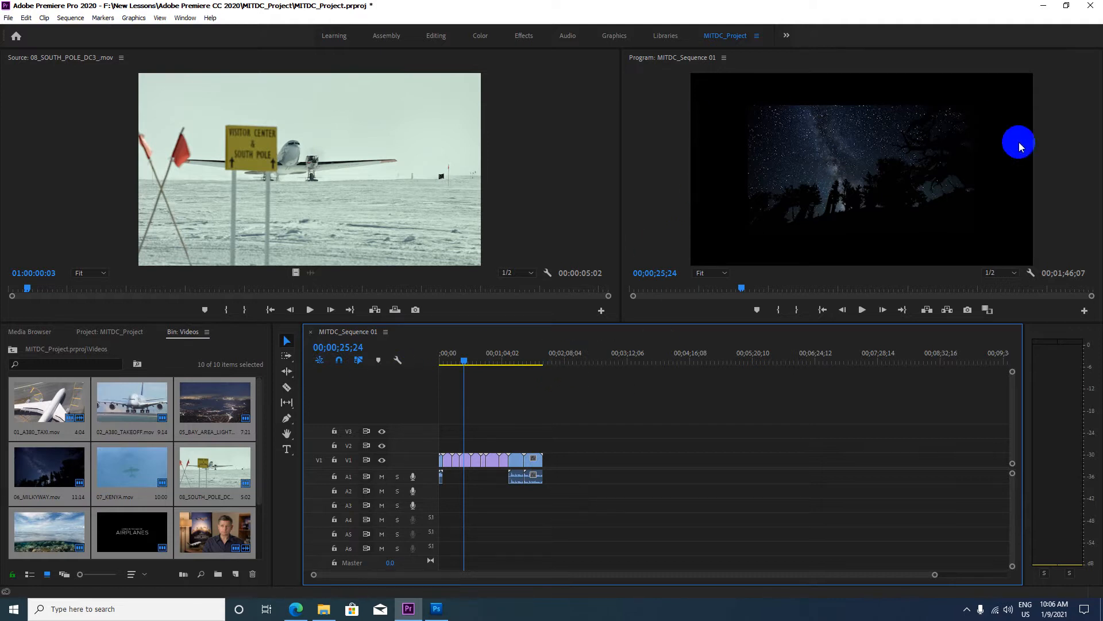
left_click(803, 139)
left_click_drag(457, 361, 497, 361)
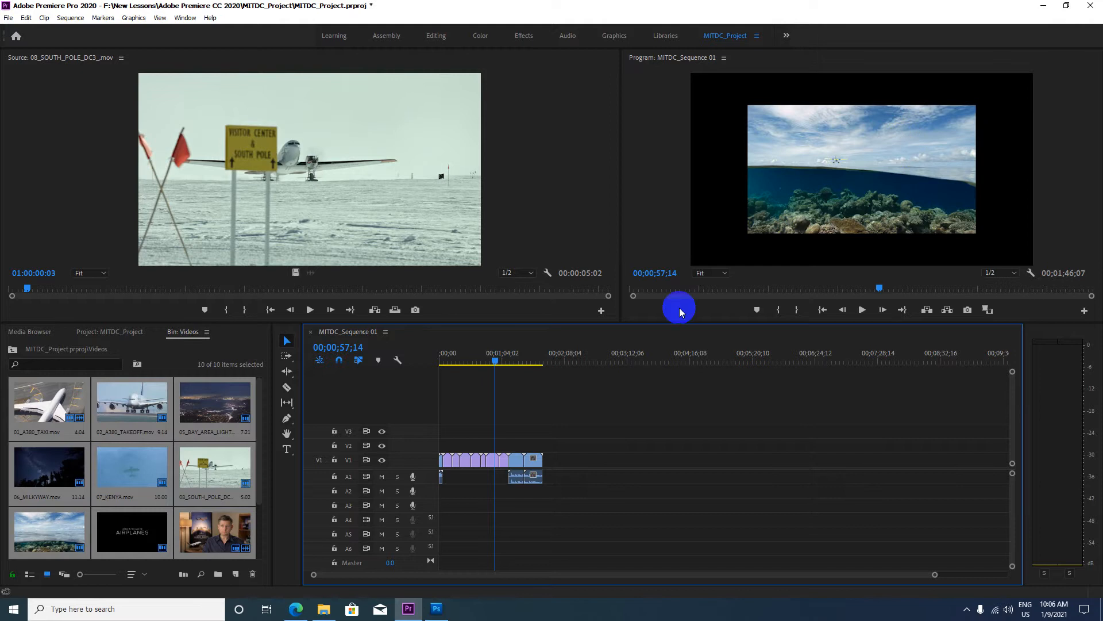
Scale all the timeline clips to the frame size, and undo both the scaling and the clip placement
left_click(534, 465)
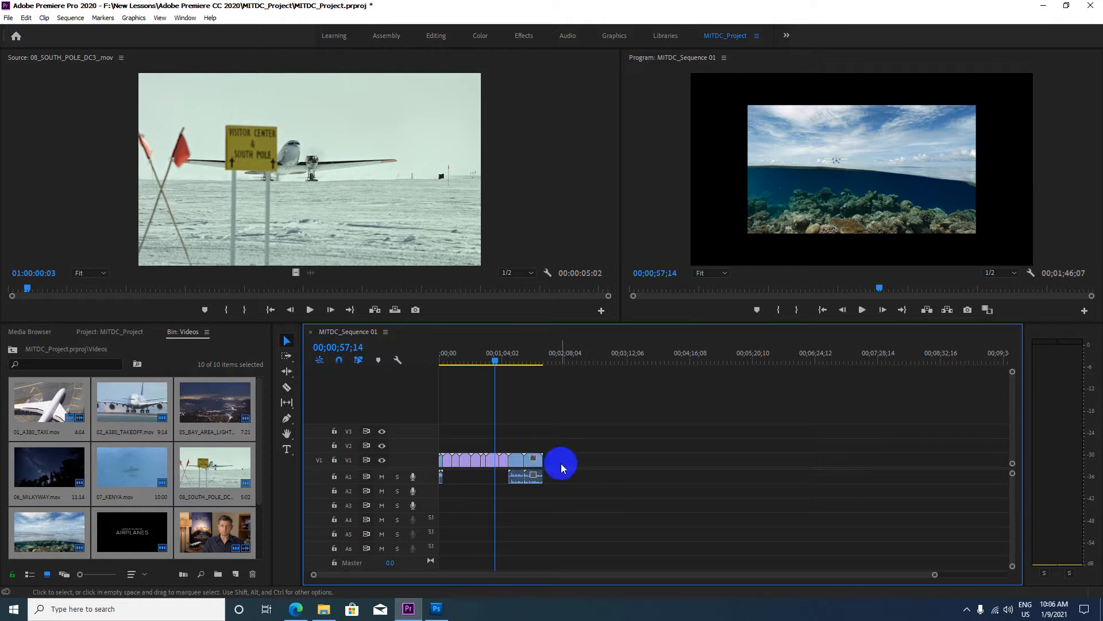
left_click_drag(561, 463, 438, 465)
right_click(534, 464)
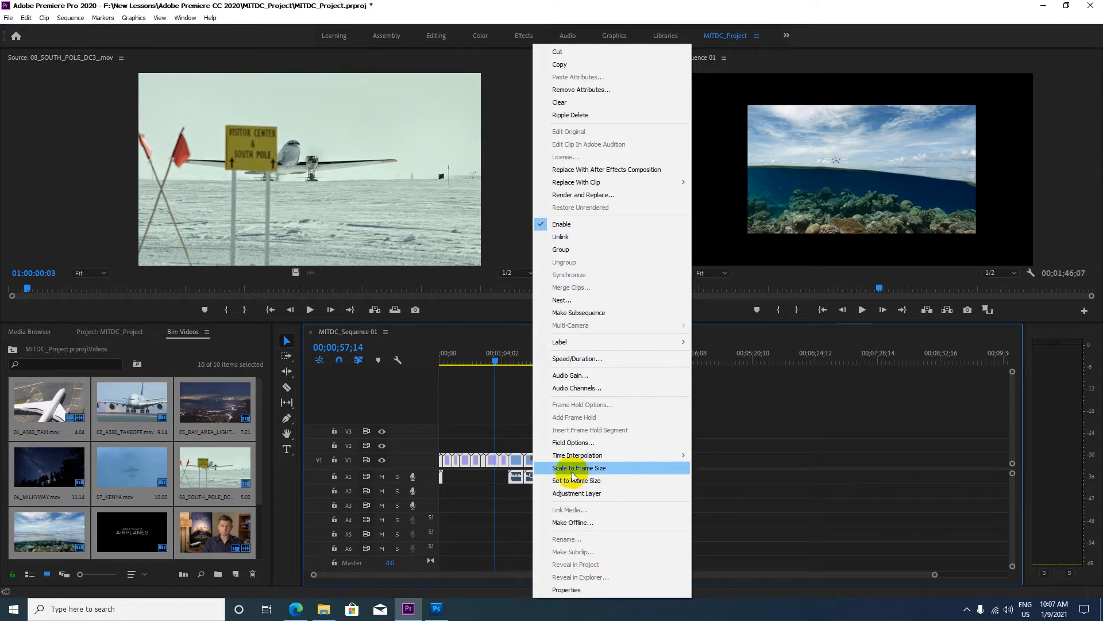
left_click(595, 468)
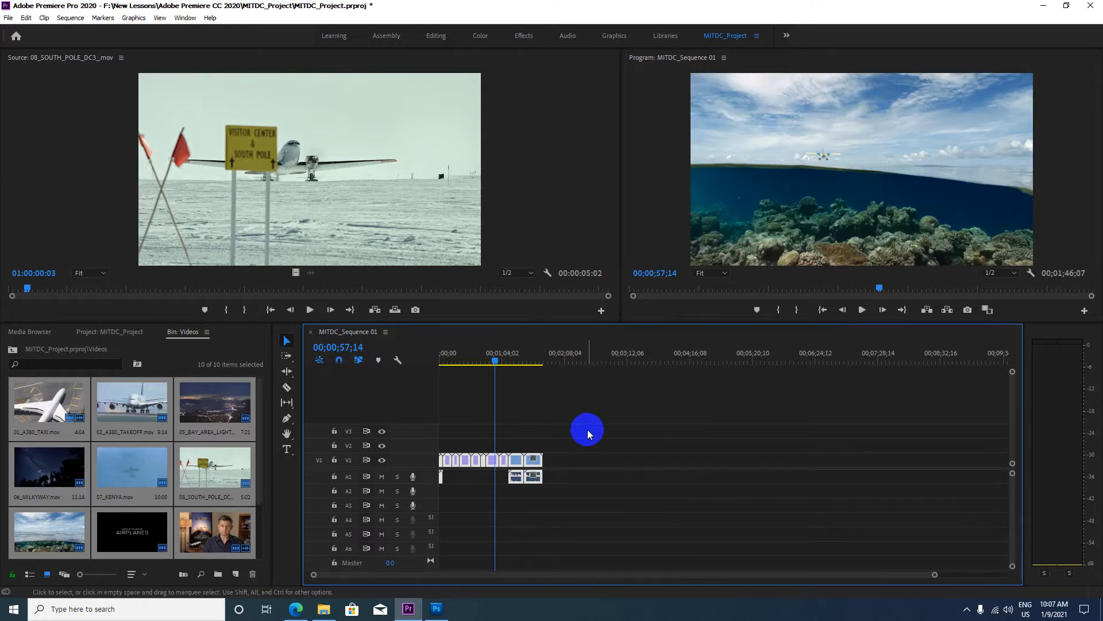
key("ctrl+z")
key("ctrl+z")
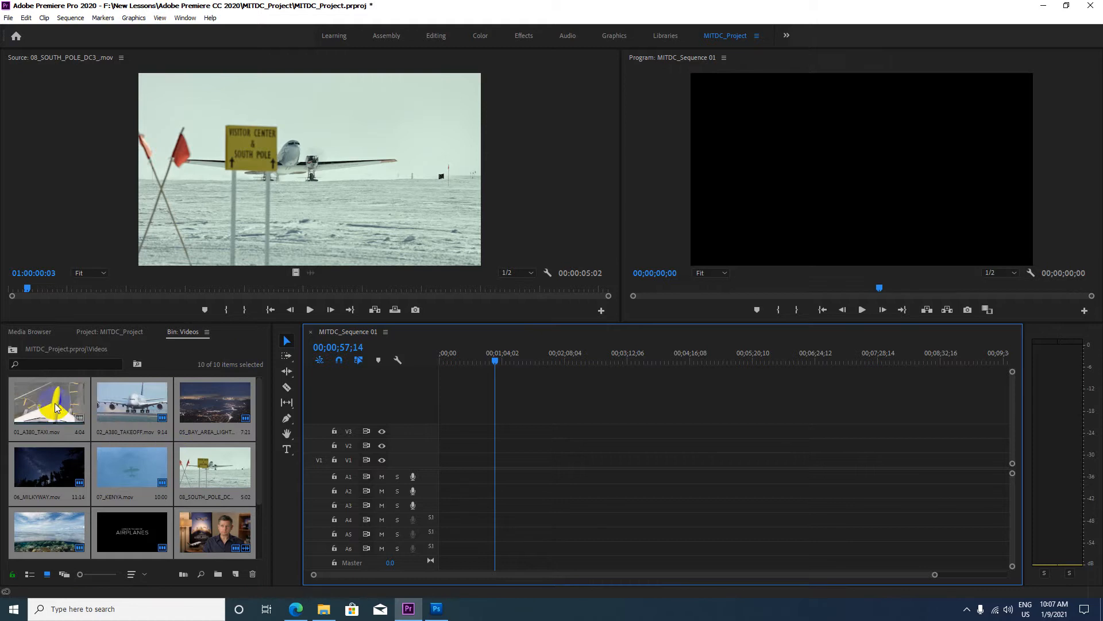
Place all the Videos bin clips at the start of track V1, changing the sequence settings to match the clips
left_click_drag(219, 417, 439, 461)
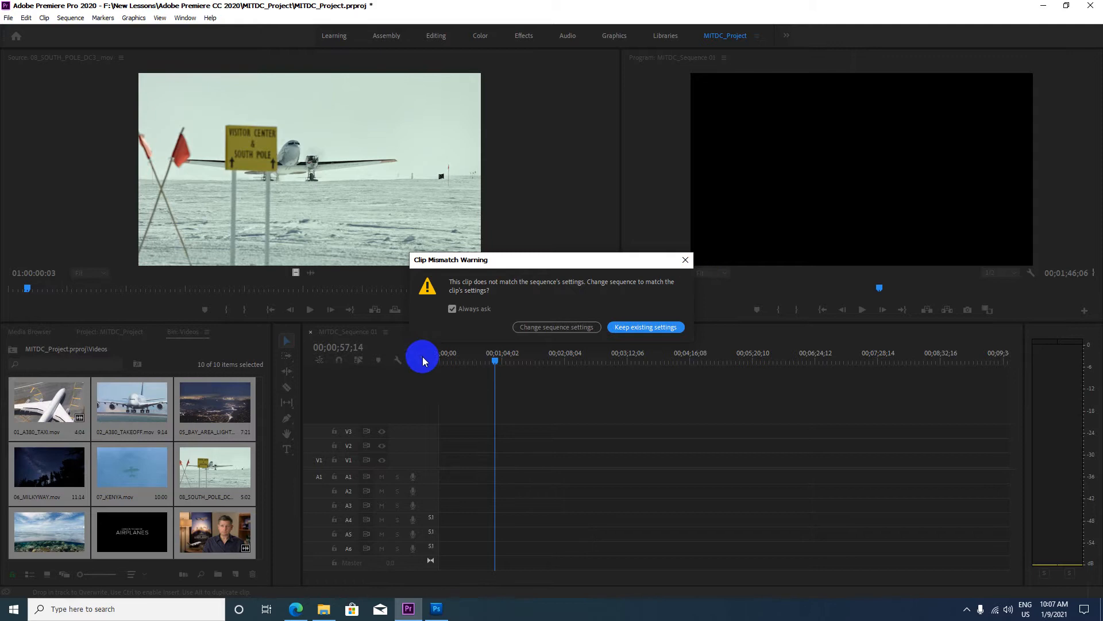
left_click(555, 326)
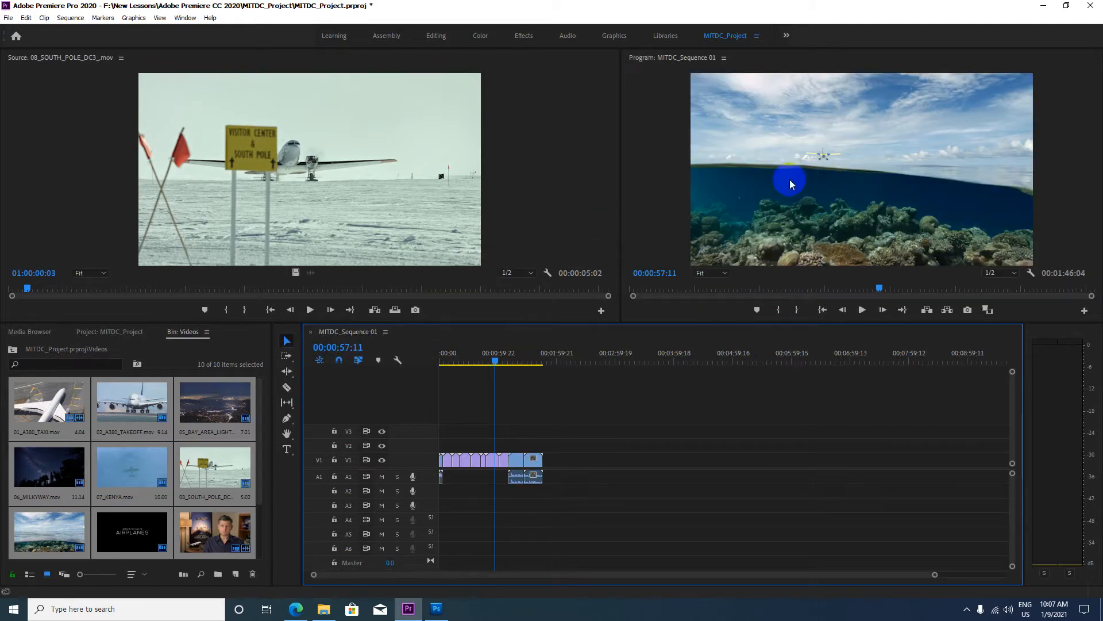
mouse_move(790, 179)
left_mouse_down()
mouse_move(283, 335)
mouse_move(112, 477)
mouse_move(160, 440)
left_mouse_up()
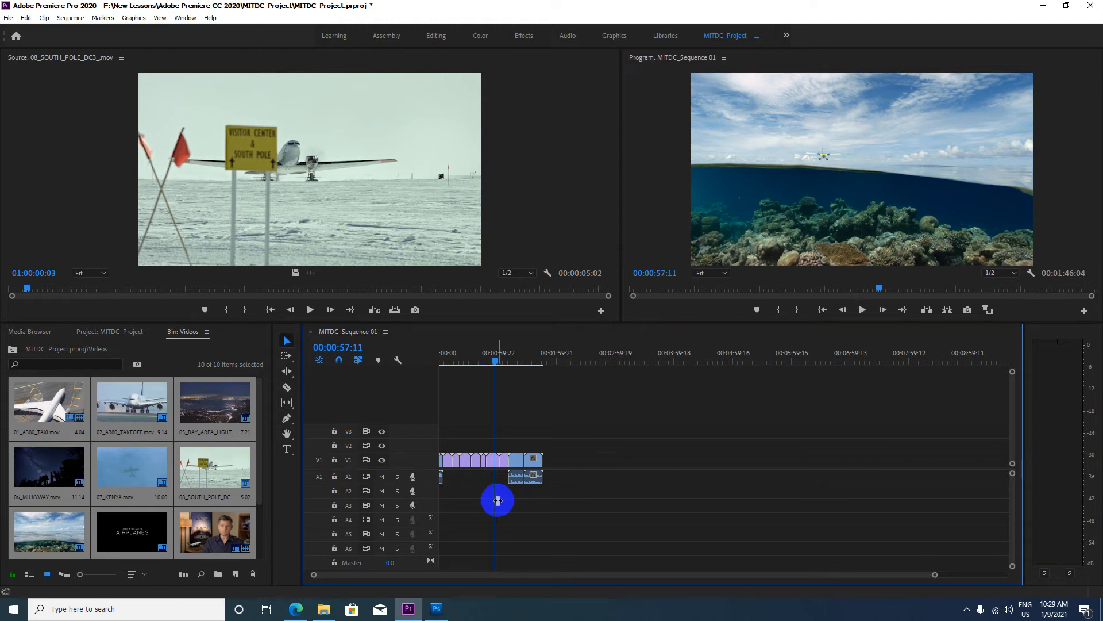
Try to remove the audio by selecting and deleting the clips on track A1, and undo the deletion
left_click_drag(556, 495, 442, 480)
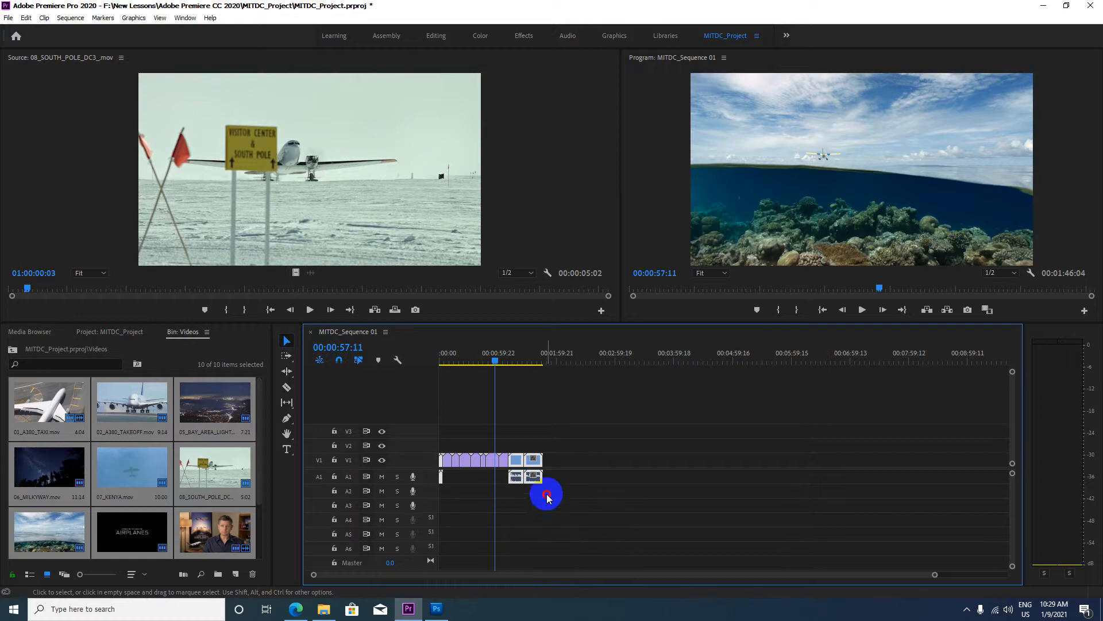
left_click_drag(565, 488, 443, 479)
left_click_drag(558, 477, 441, 475)
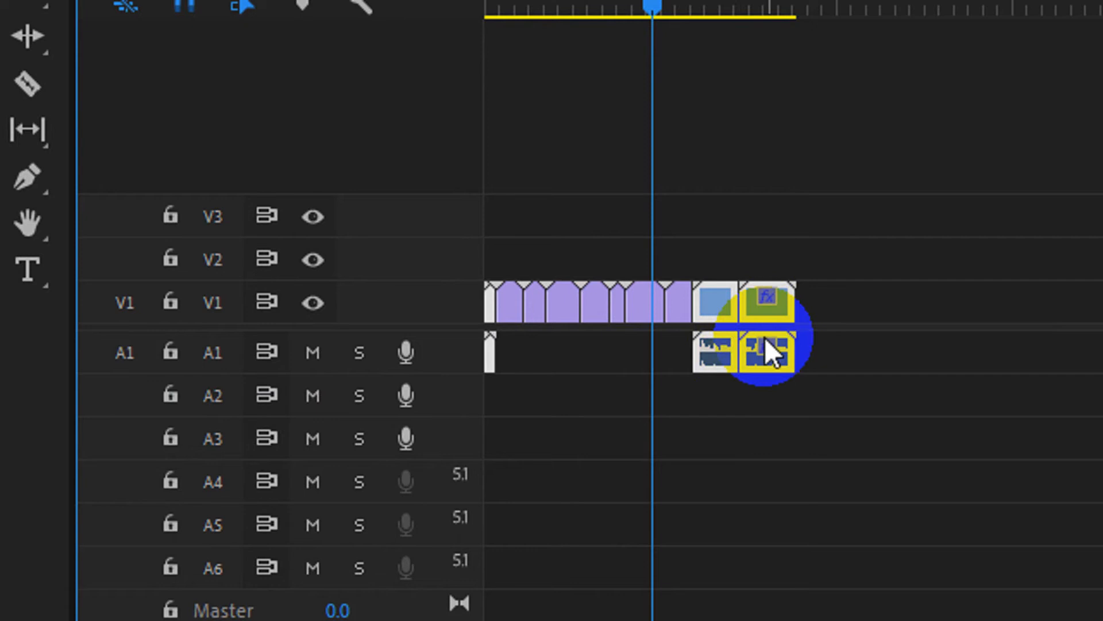
key("Delete")
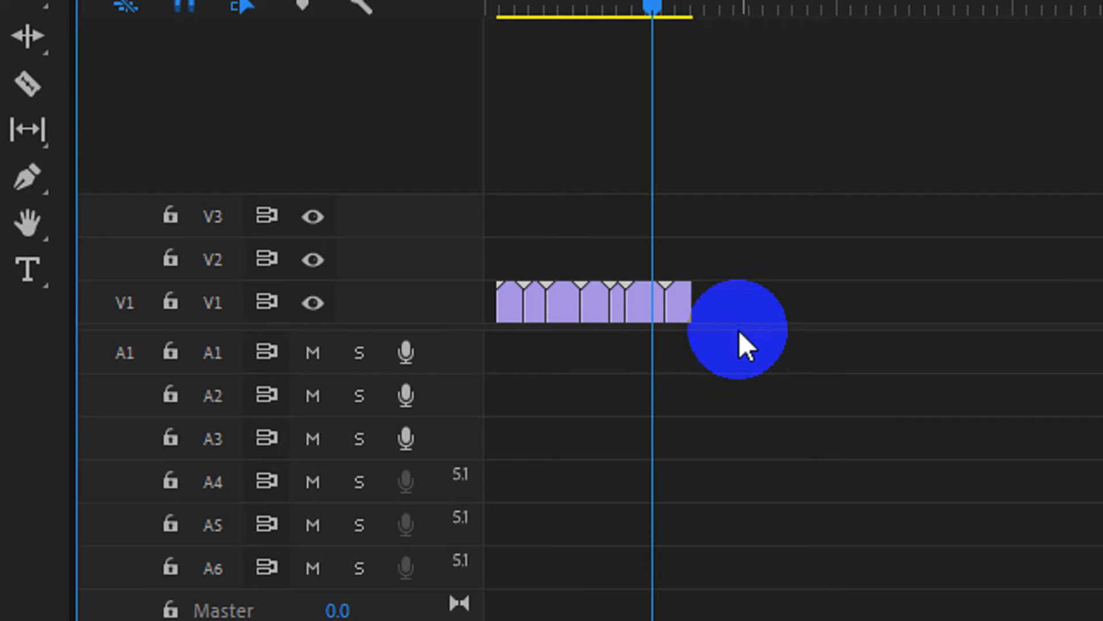
key("ctrl+z")
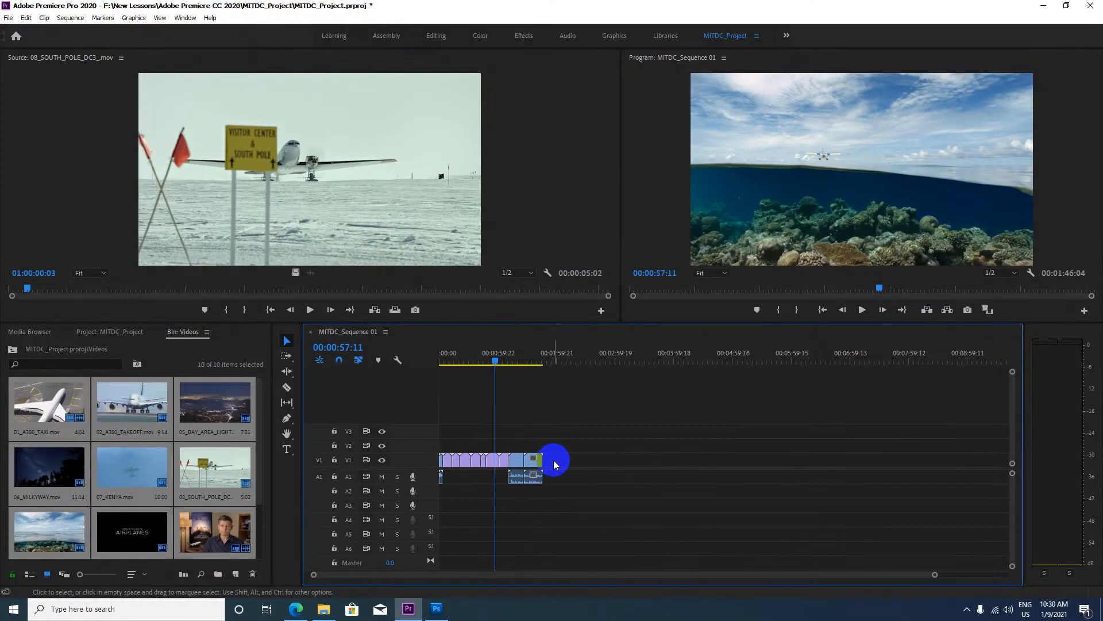
Select all the clips in the timeline and unlink their video from their audio
left_click_drag(555, 465, 446, 458)
left_click(287, 341)
left_click(596, 468)
left_click(529, 478)
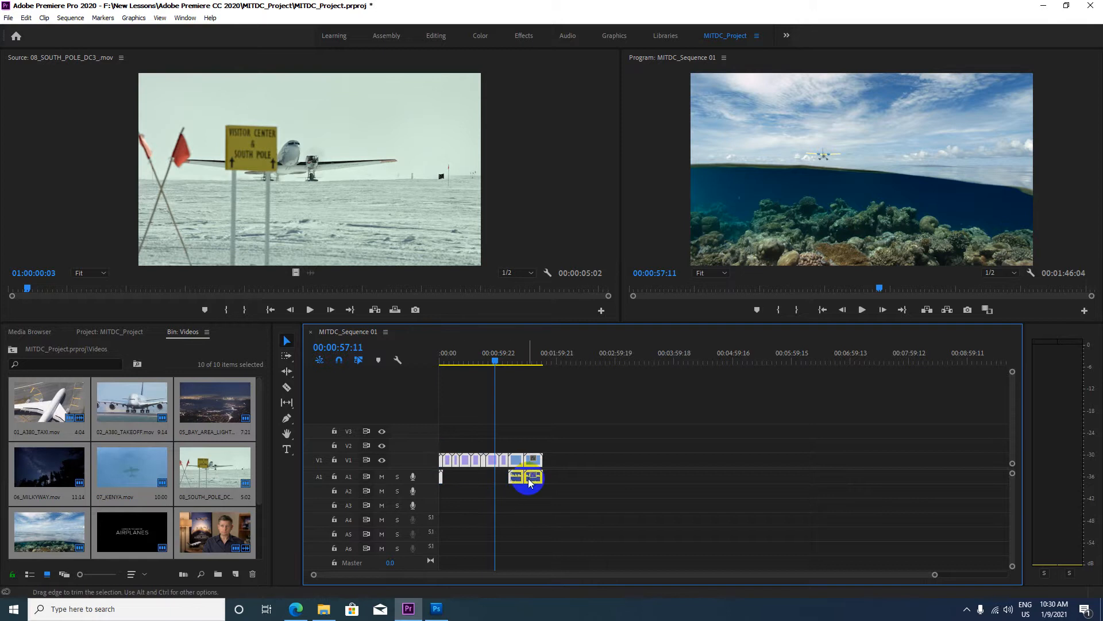
left_click(533, 480, "alt")
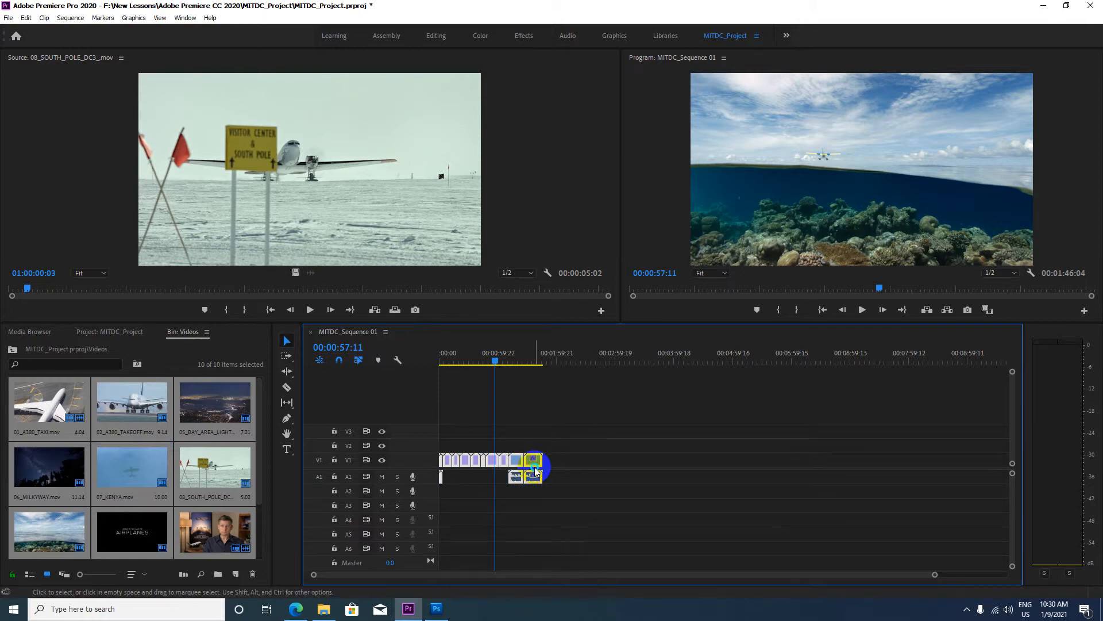
right_click(534, 483)
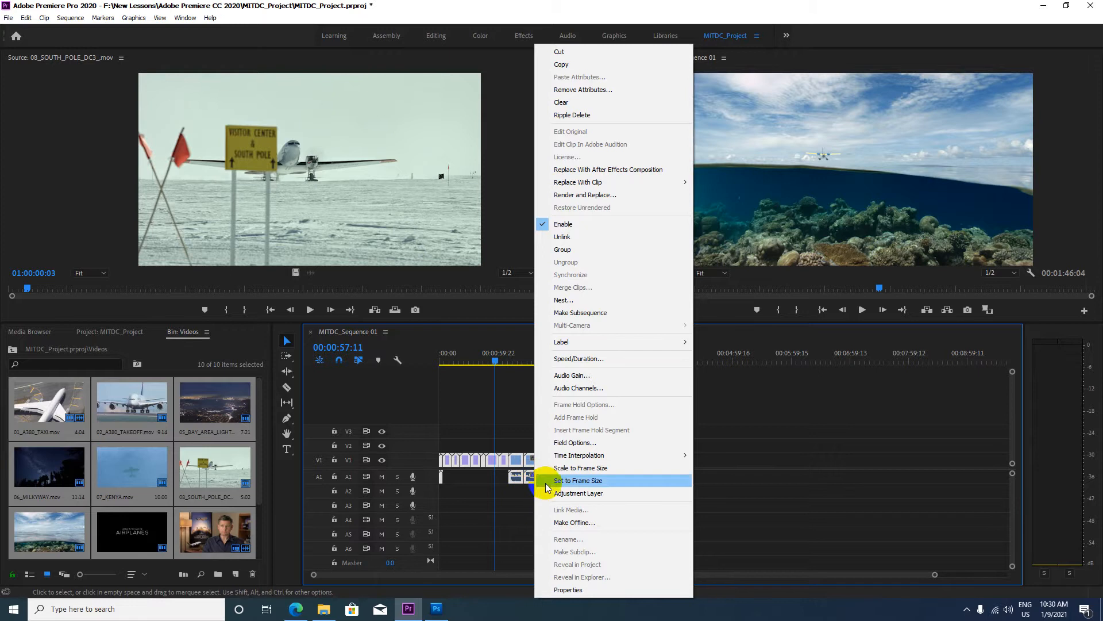
left_click(564, 236)
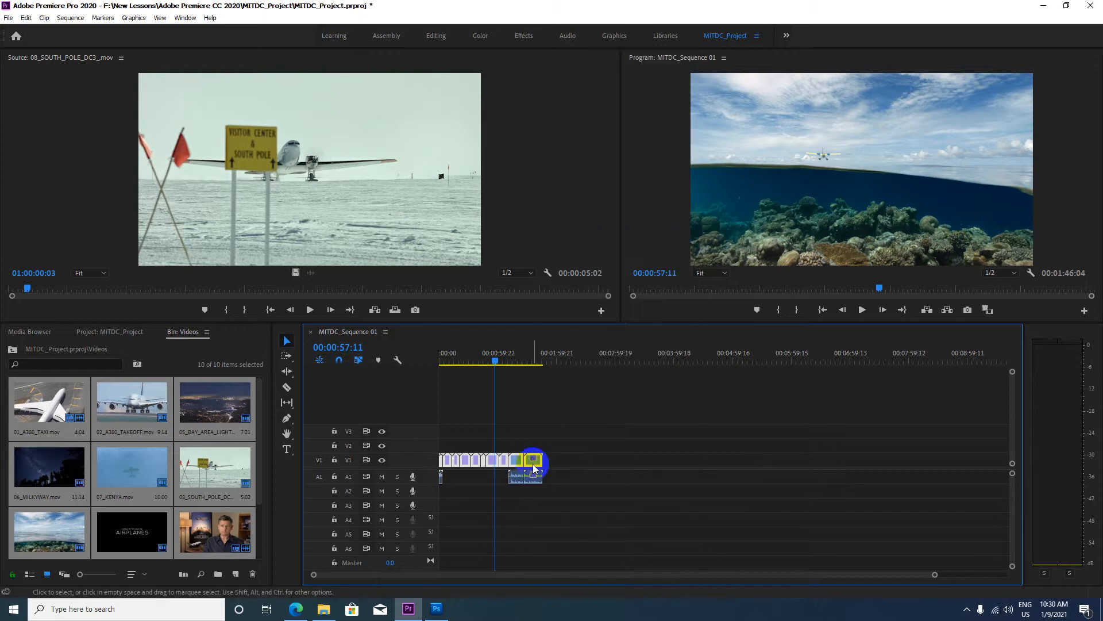
Clear all the unlinked audio clips from track A1 and move the playhead back to 00:00:02:22
left_click(556, 477)
left_click_drag(555, 477, 433, 478)
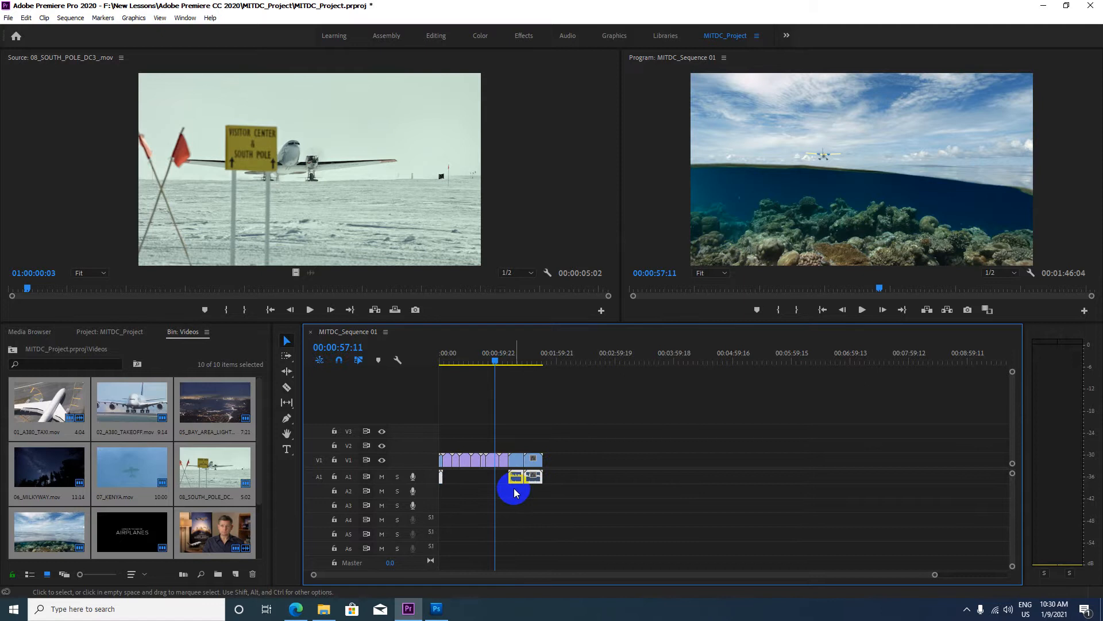
right_click(526, 477)
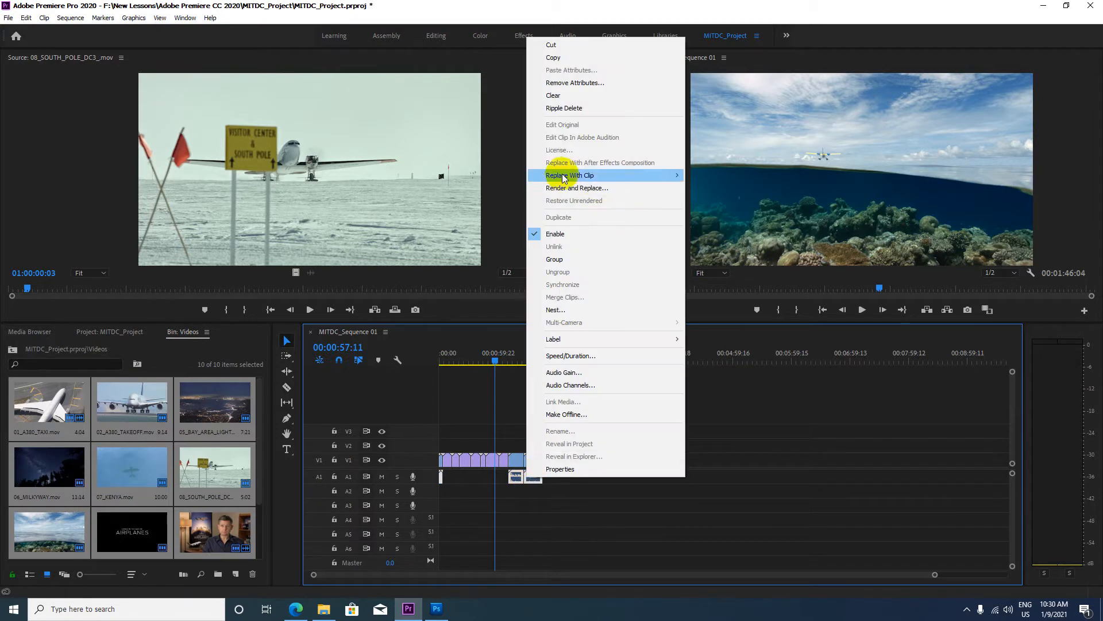
left_click(570, 95)
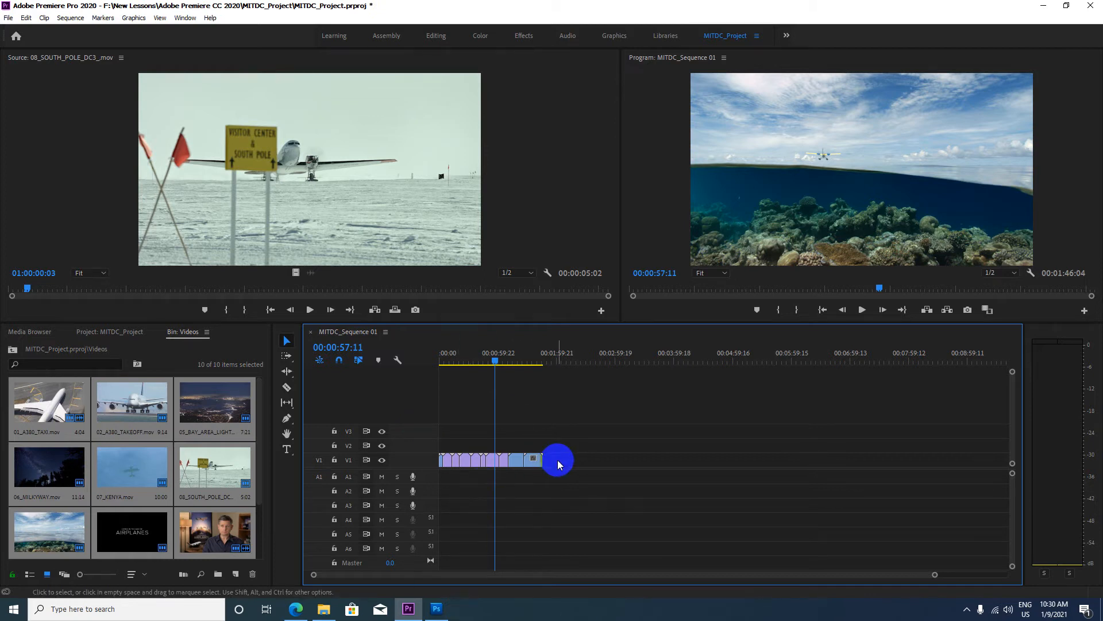
left_click_drag(558, 460, 438, 461)
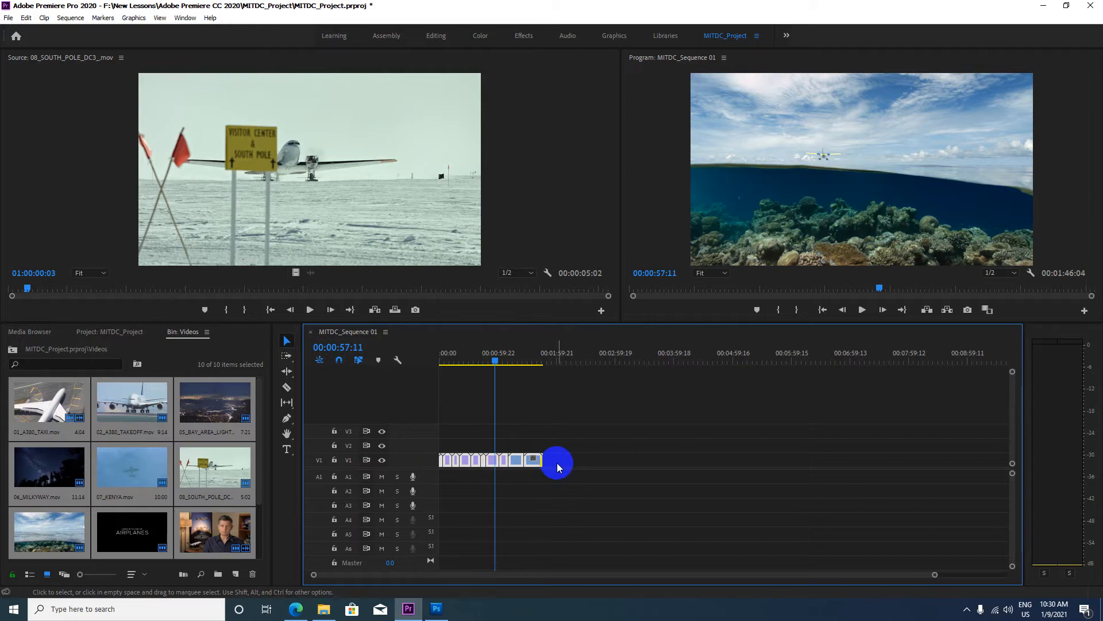
left_click_drag(493, 358, 442, 374)
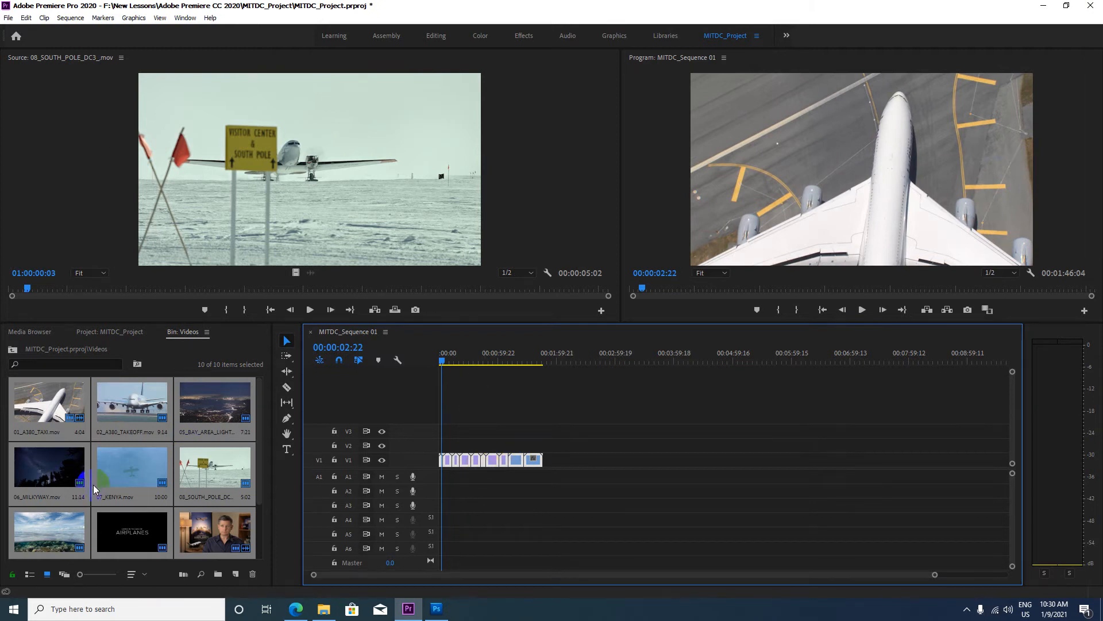
Create a new bin named Audio at the project root and open it
left_click(12, 349)
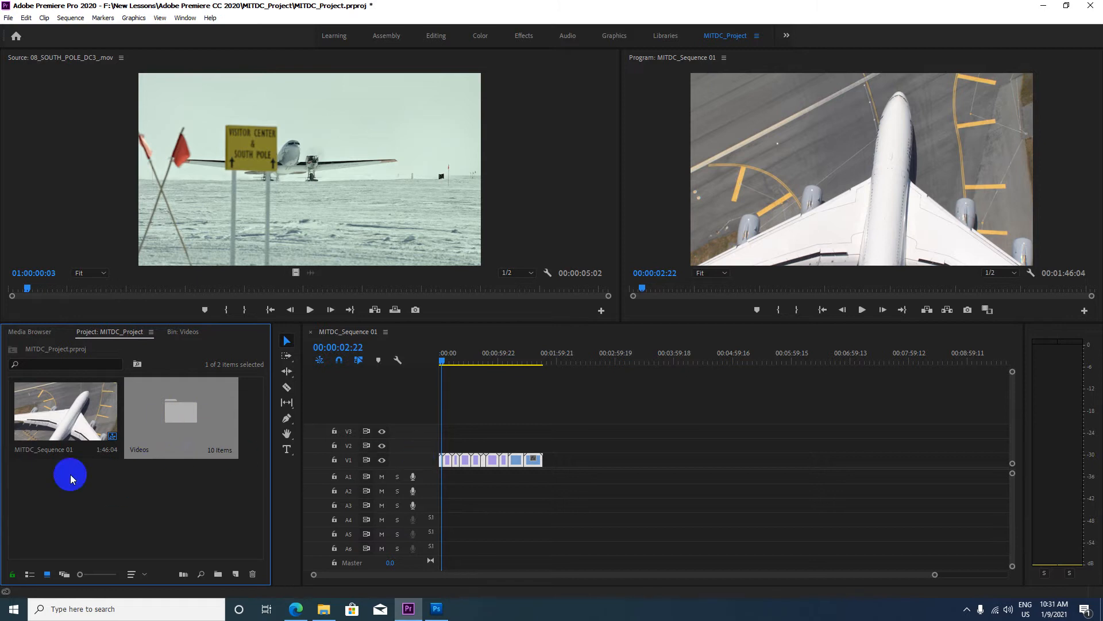
right_click(63, 508)
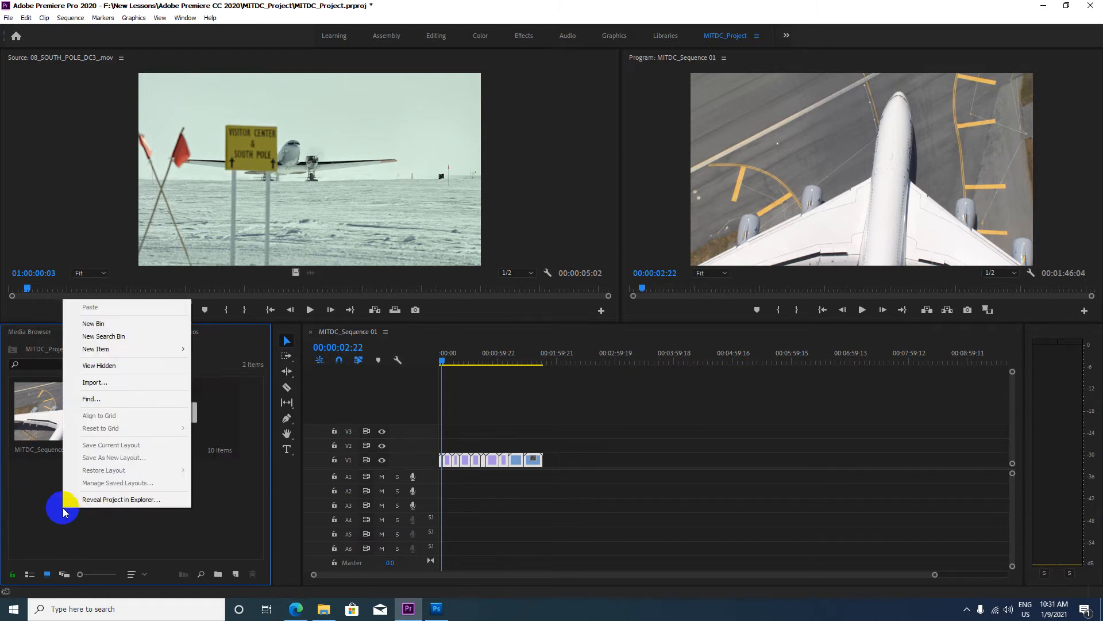
left_click(115, 324)
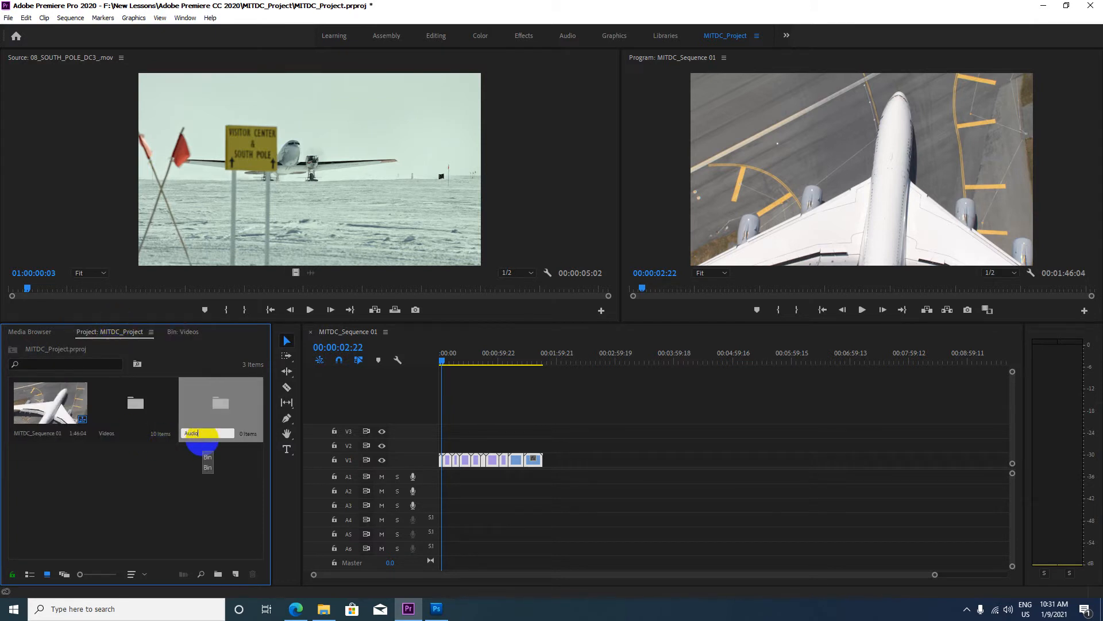
left_click(164, 481)
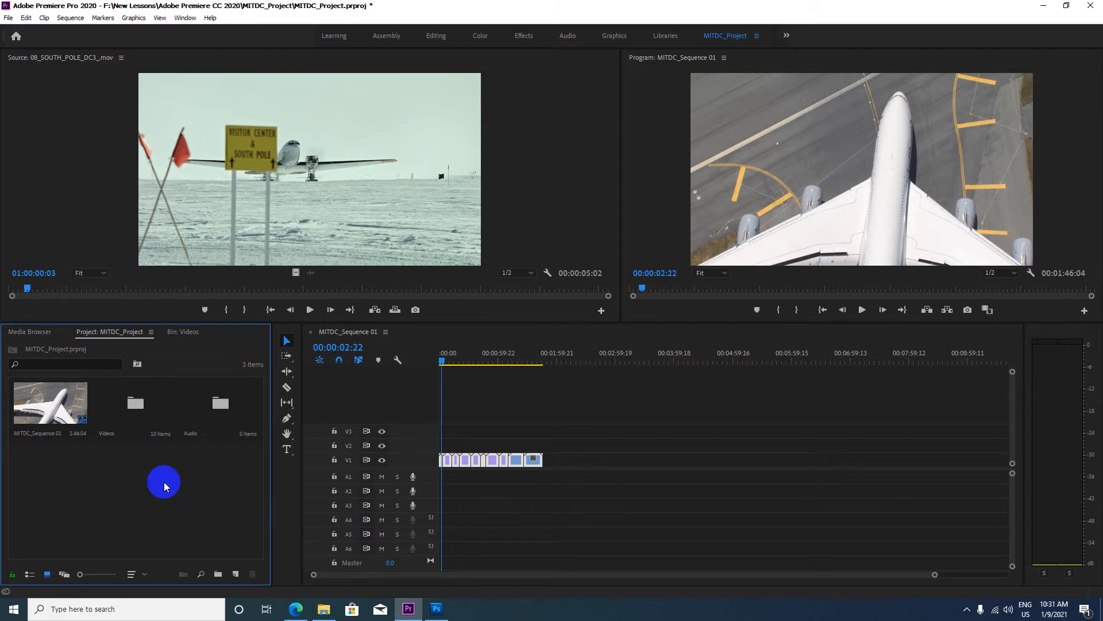
left_click(214, 405)
left_click_drag(209, 410, 197, 446)
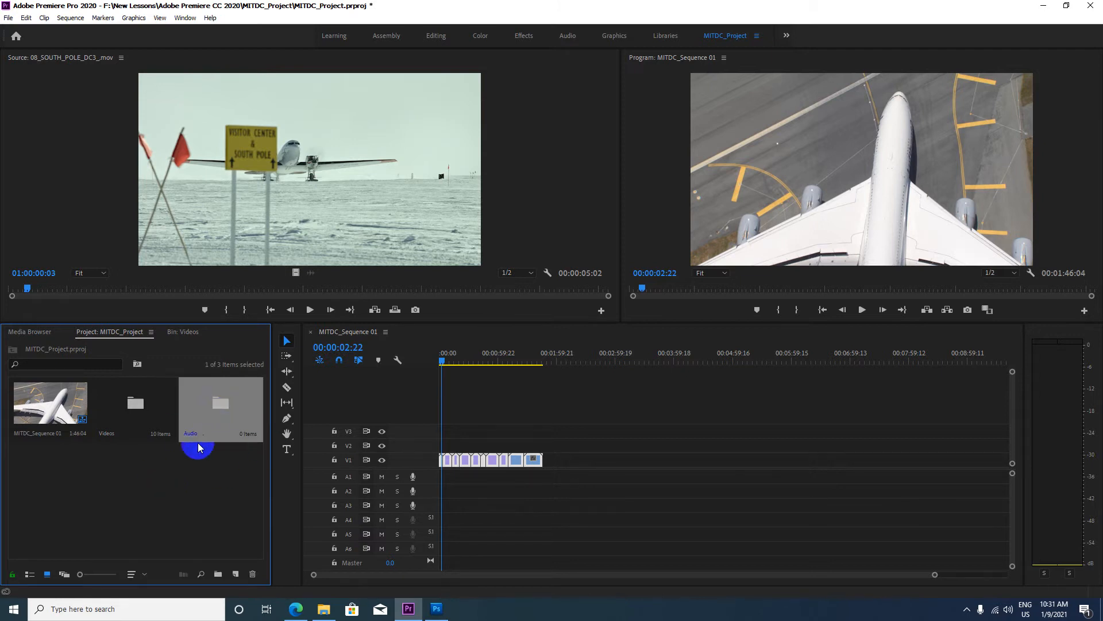
double_click(218, 404)
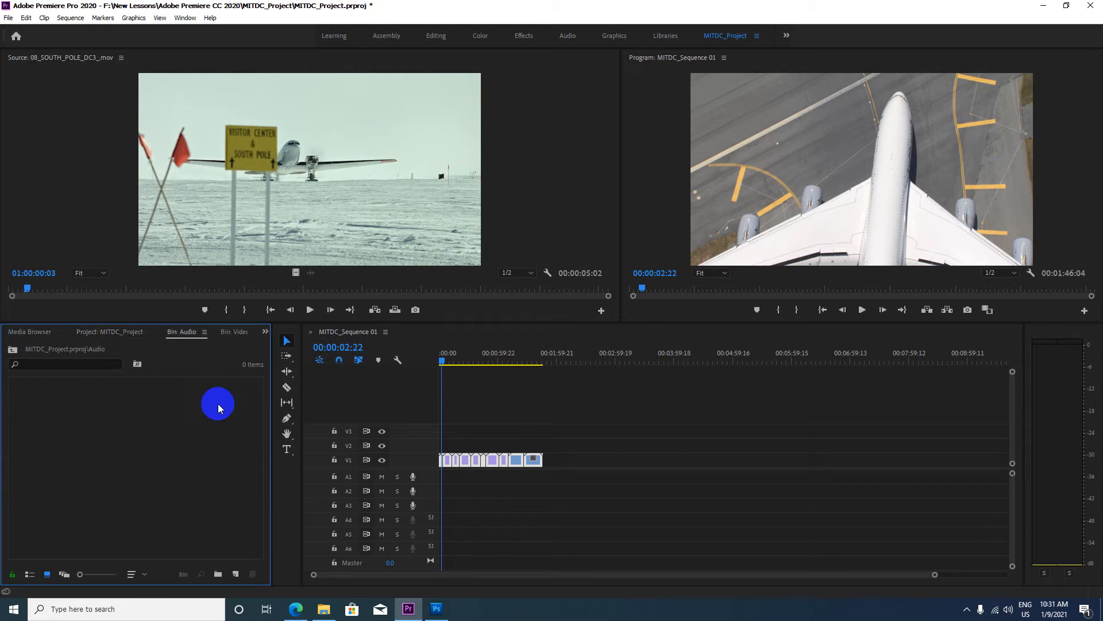
right_click(112, 417)
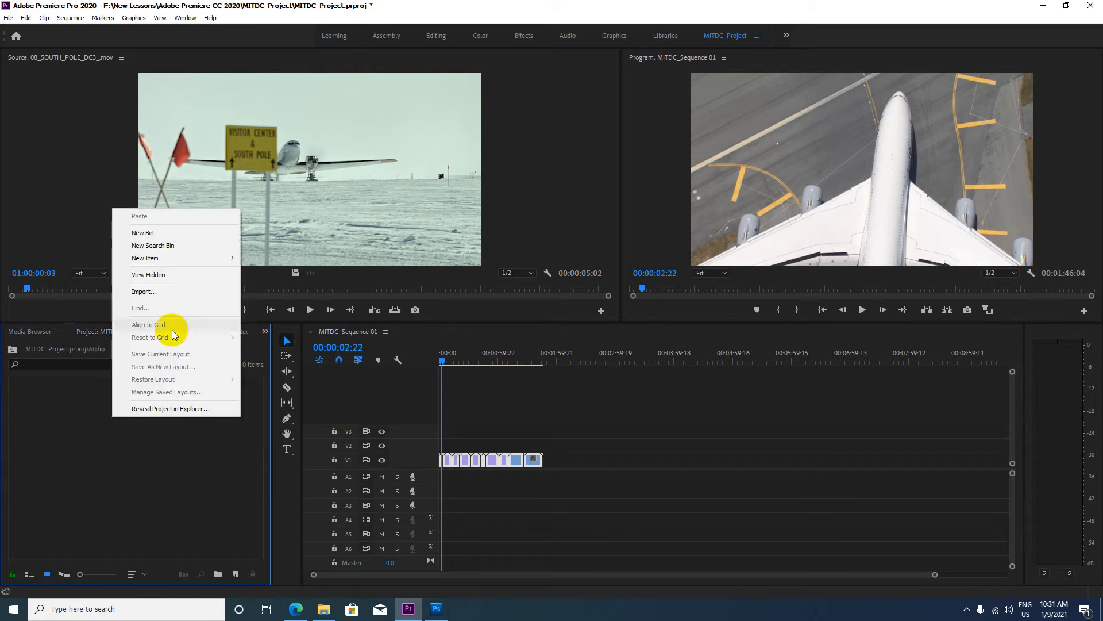
left_click(155, 292)
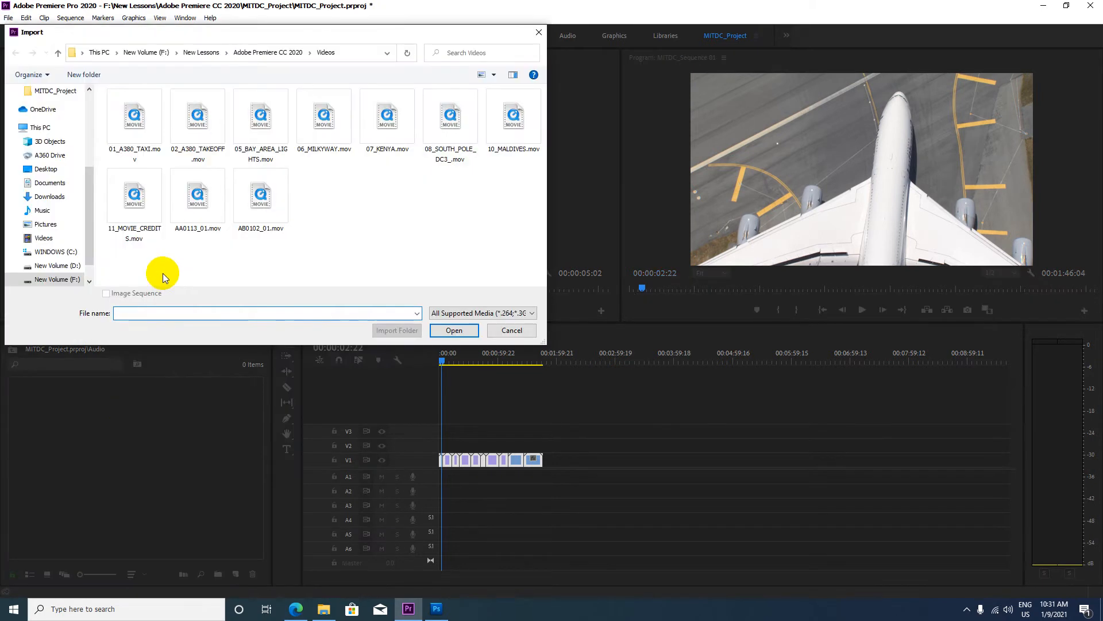
left_click(58, 53)
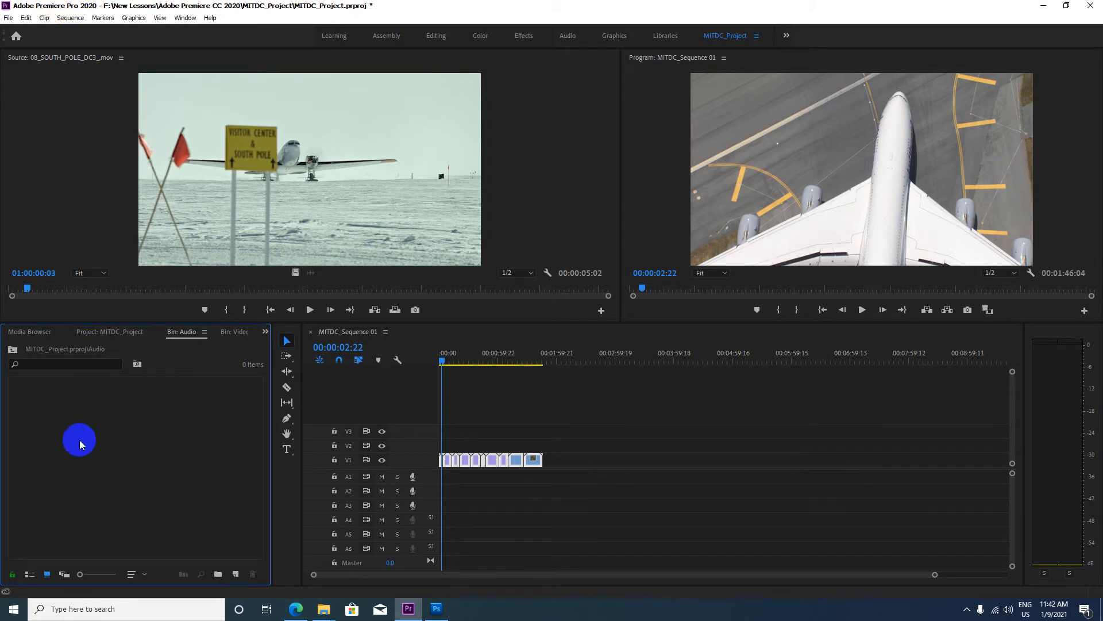
Return to the project root and clear the empty Audio bin from the project
left_click(12, 350)
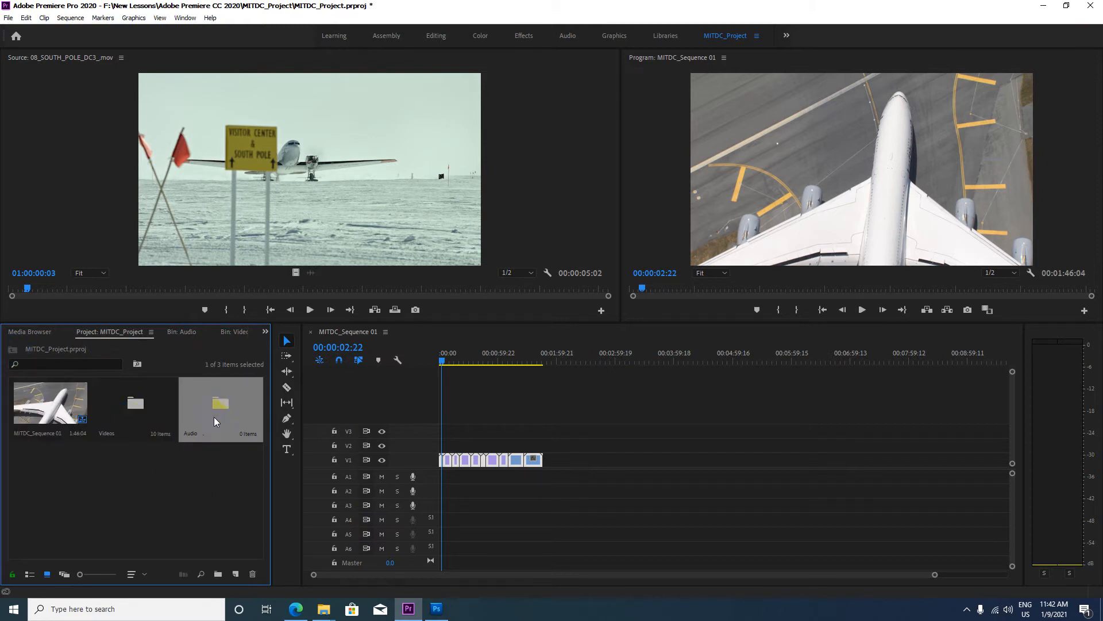
mouse_move(211, 437)
left_mouse_down()
mouse_move(205, 464)
mouse_move(219, 400)
left_mouse_up()
right_click(220, 402)
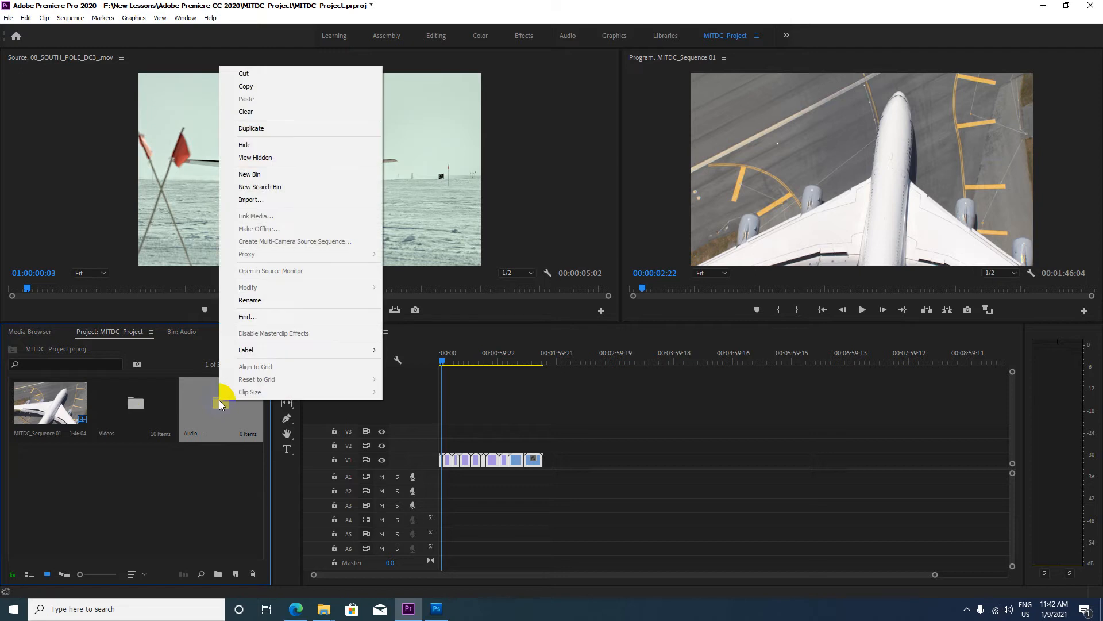
left_click(266, 111)
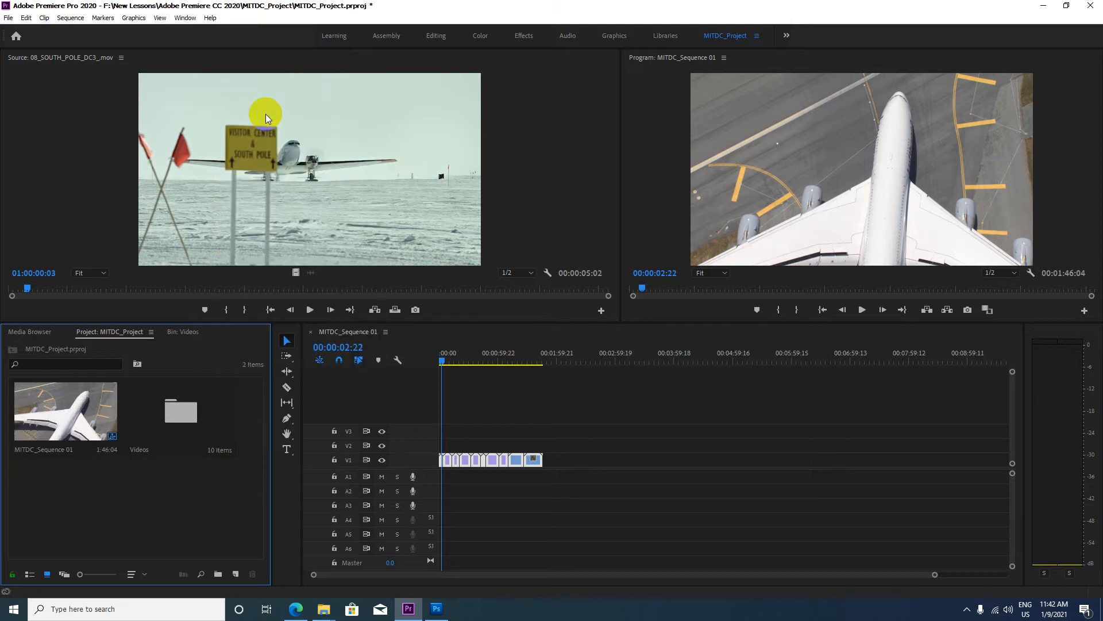
Import the entire M207 song folder from the Adobe Premiere CC 2020 folder into the project root
right_click(122, 517)
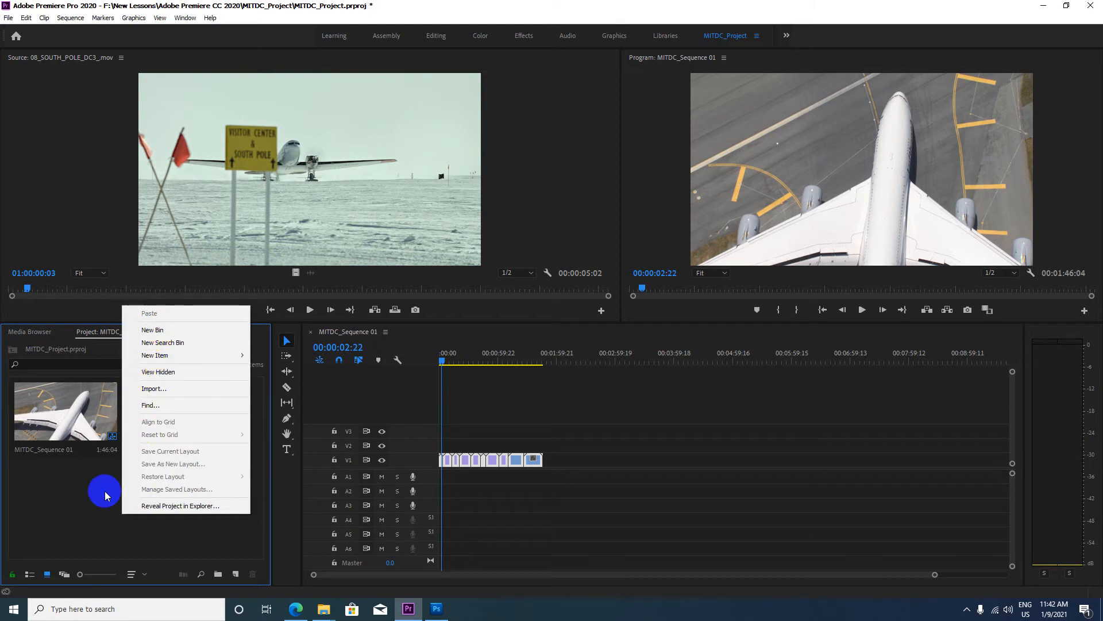
left_click(81, 526)
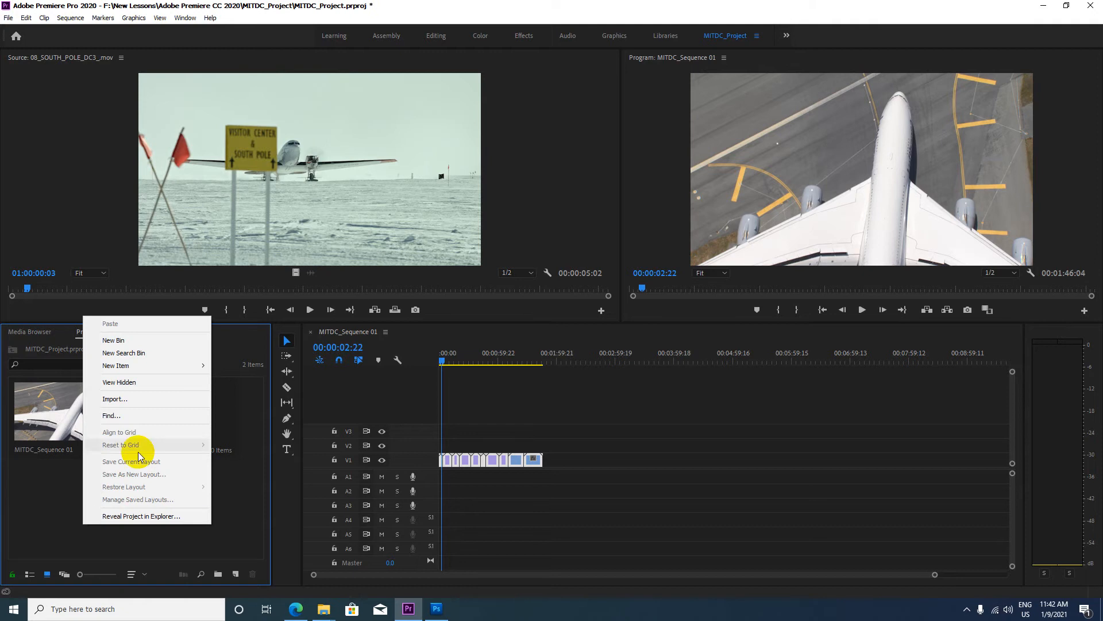
left_click(130, 400)
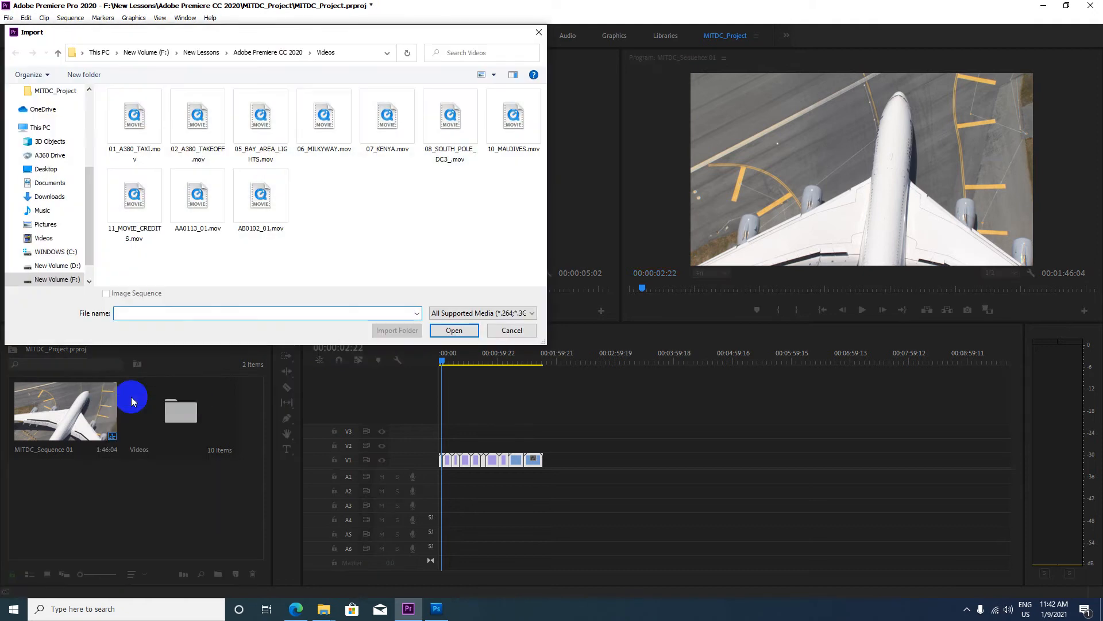
left_click(58, 55)
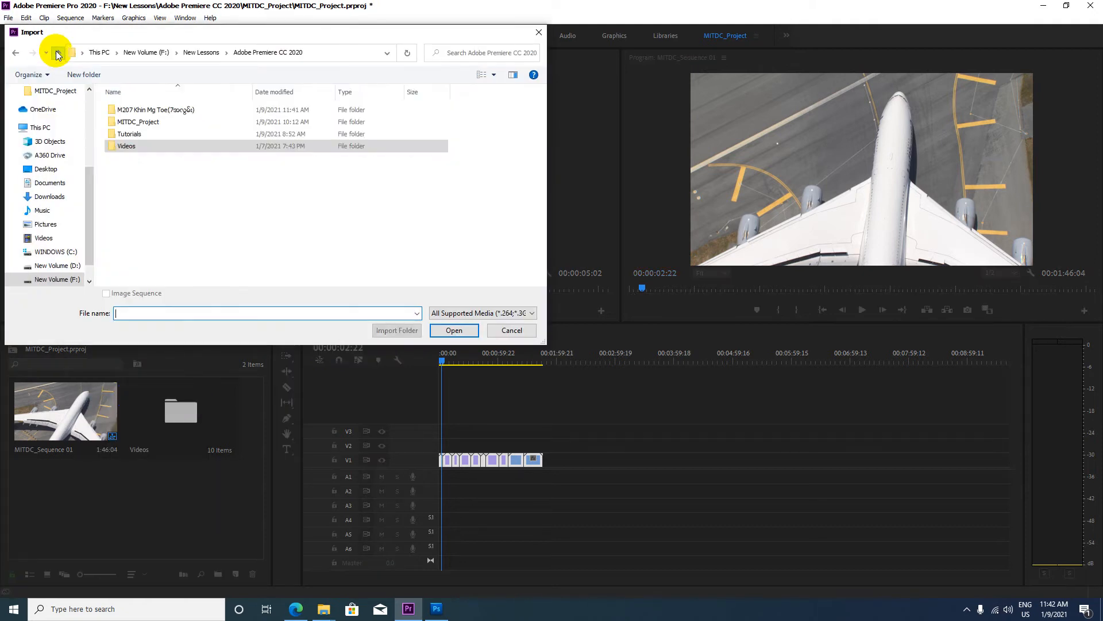
left_click(134, 109)
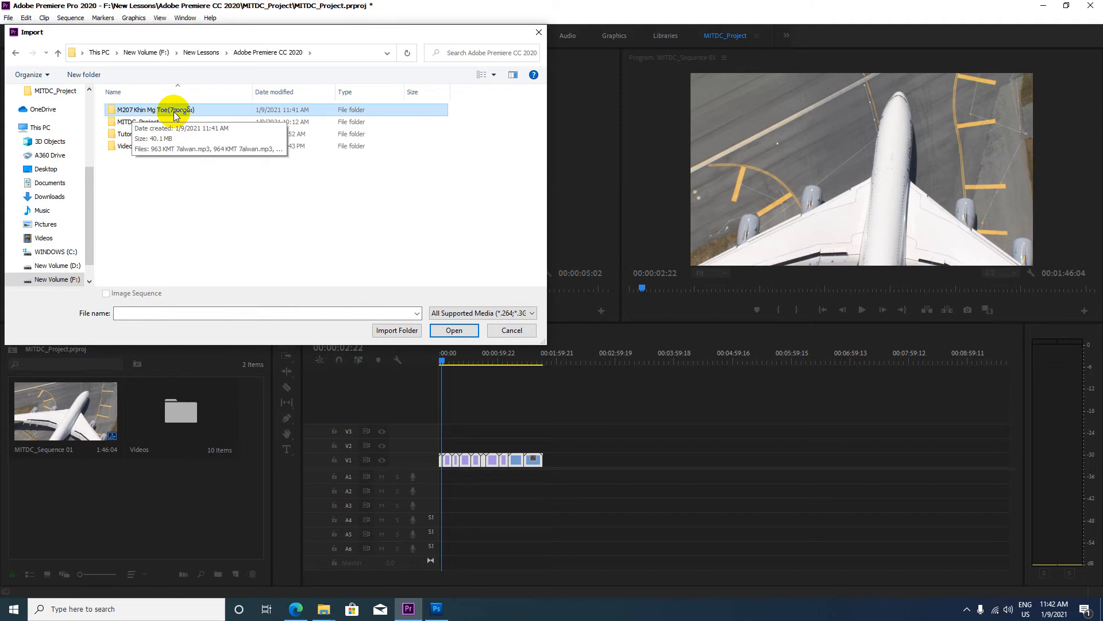
left_click(143, 113)
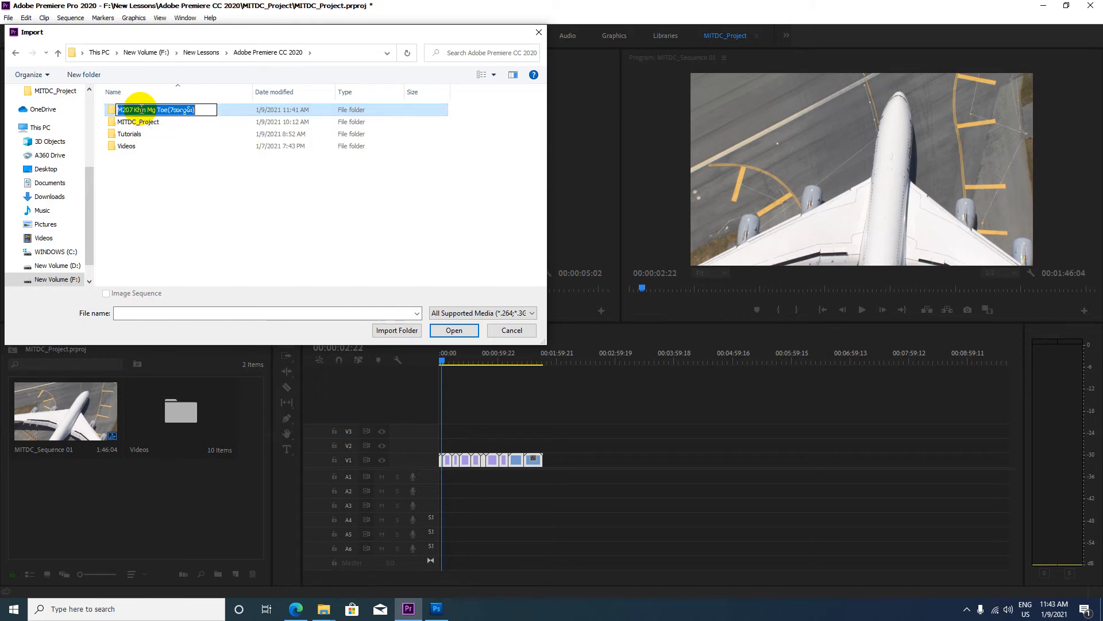
left_click(168, 122)
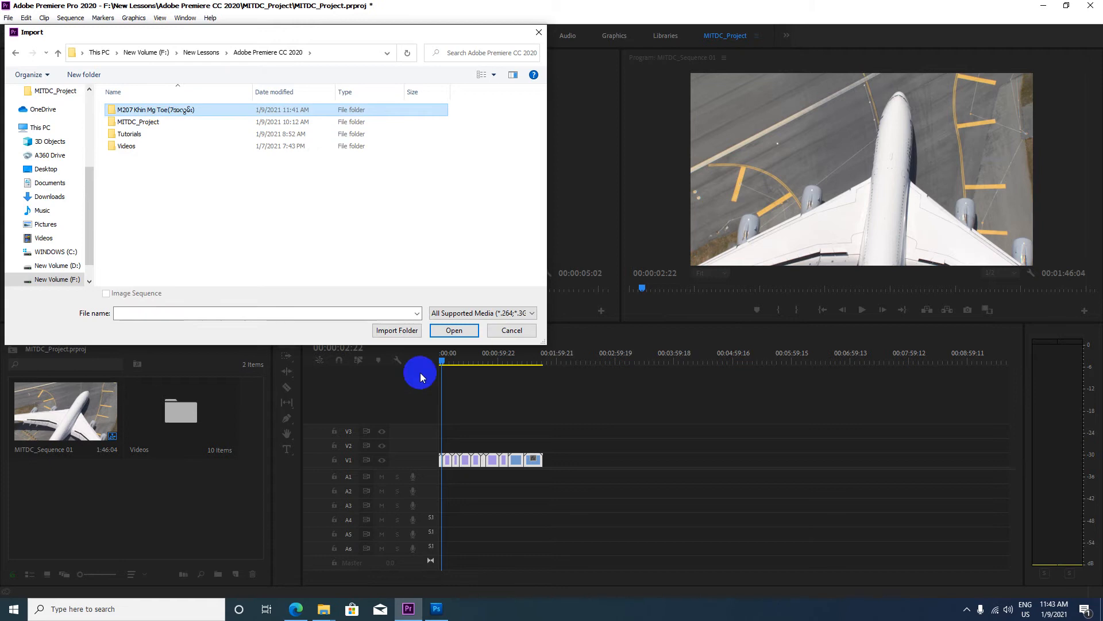
left_click(396, 331)
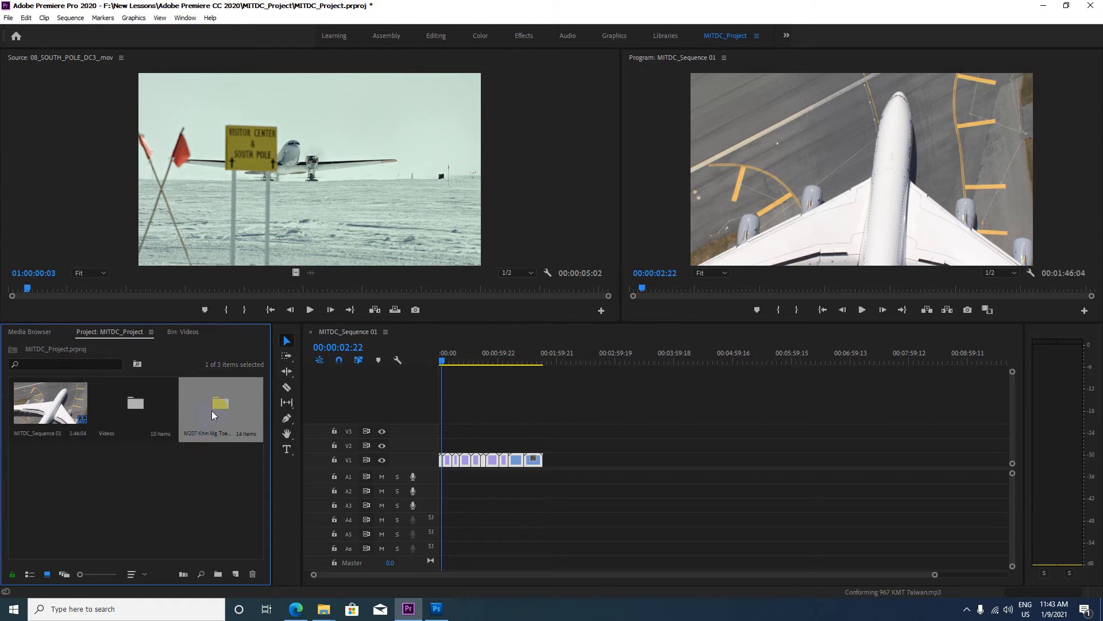
Open the imported M207 bin and look through its audio clips
left_click(212, 445)
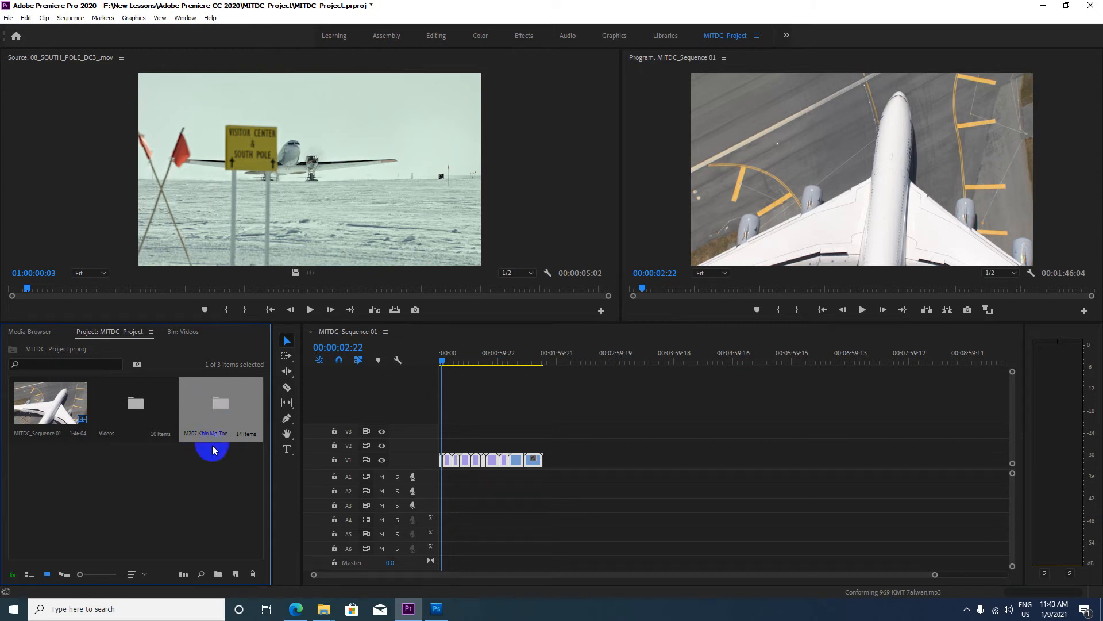
double_click(215, 403)
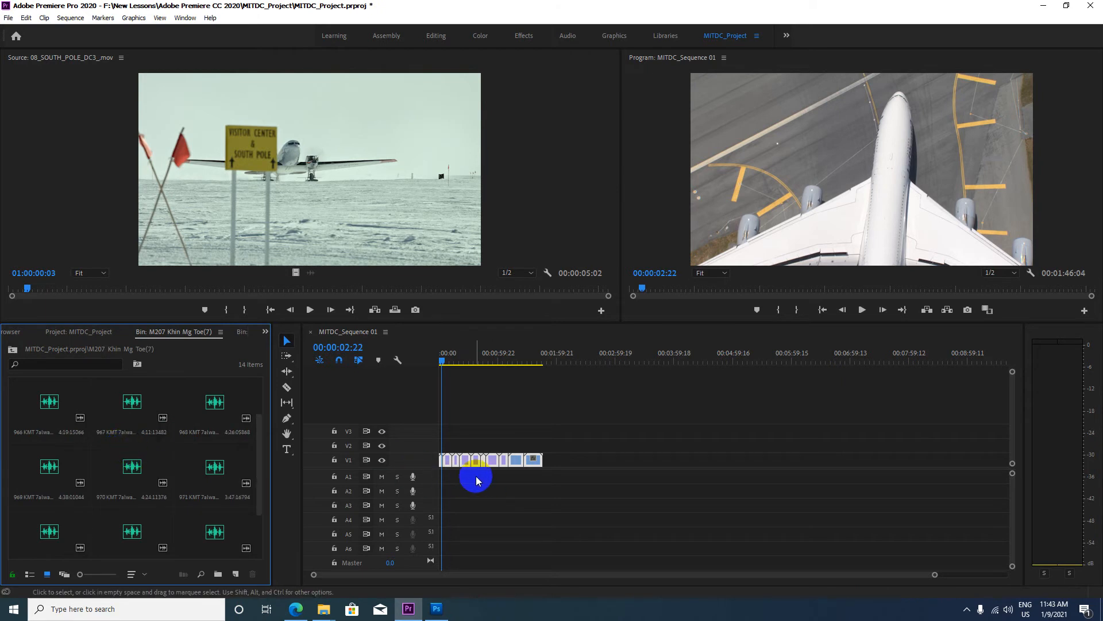
scroll(85, 454, "down", 2)
scroll(85, 448, "up", 4)
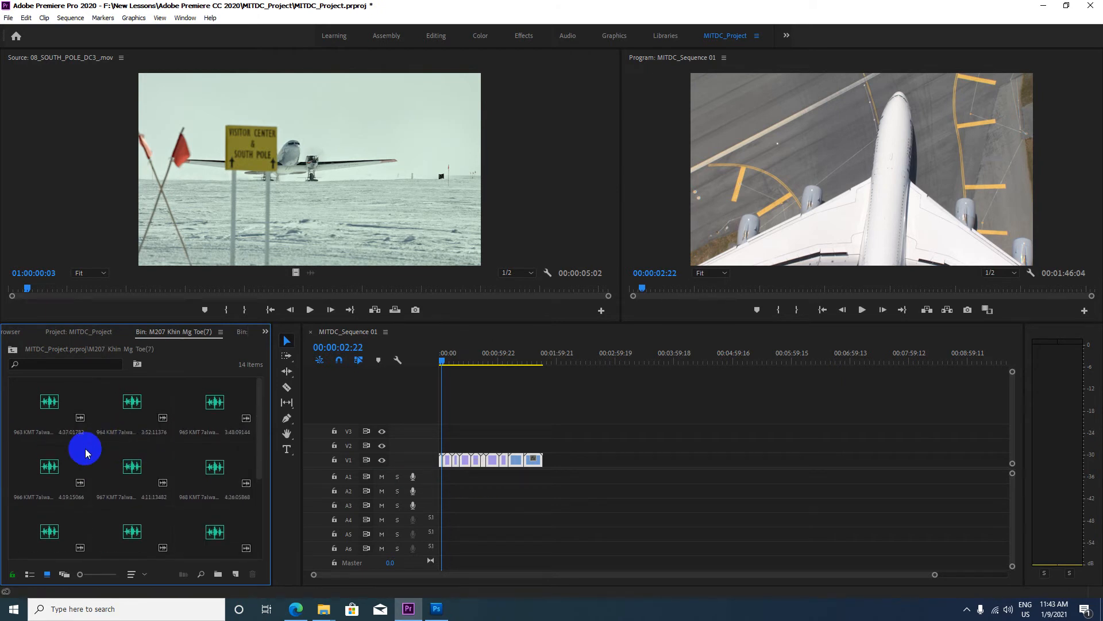
Load 963 KMT 7alwan.mp3 into the source monitor and preview its opening seconds
left_click(42, 402)
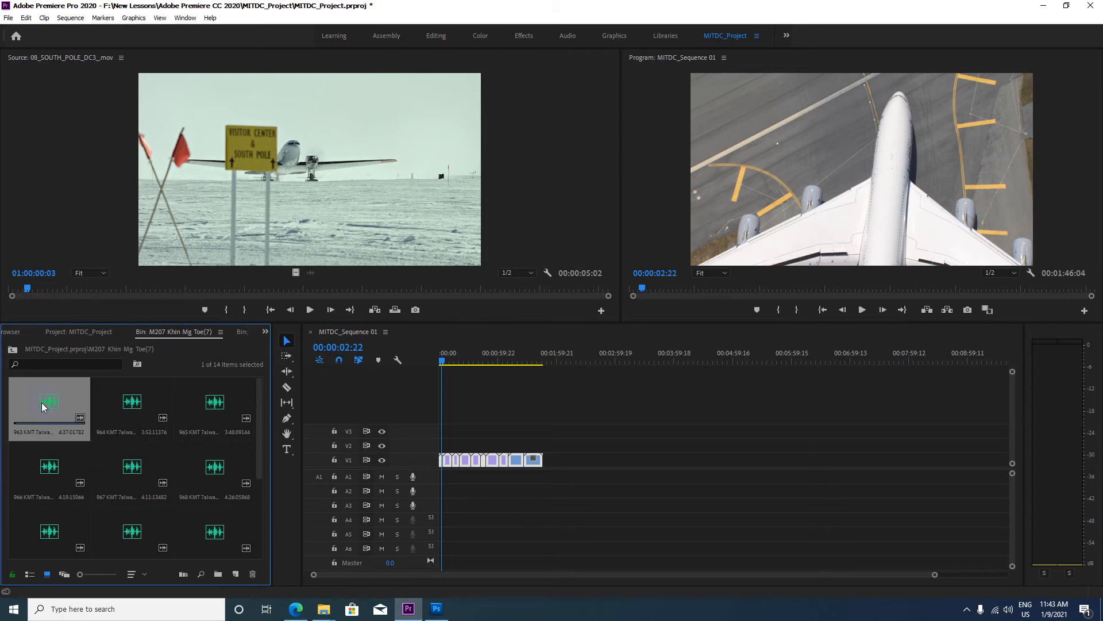
double_click(43, 406)
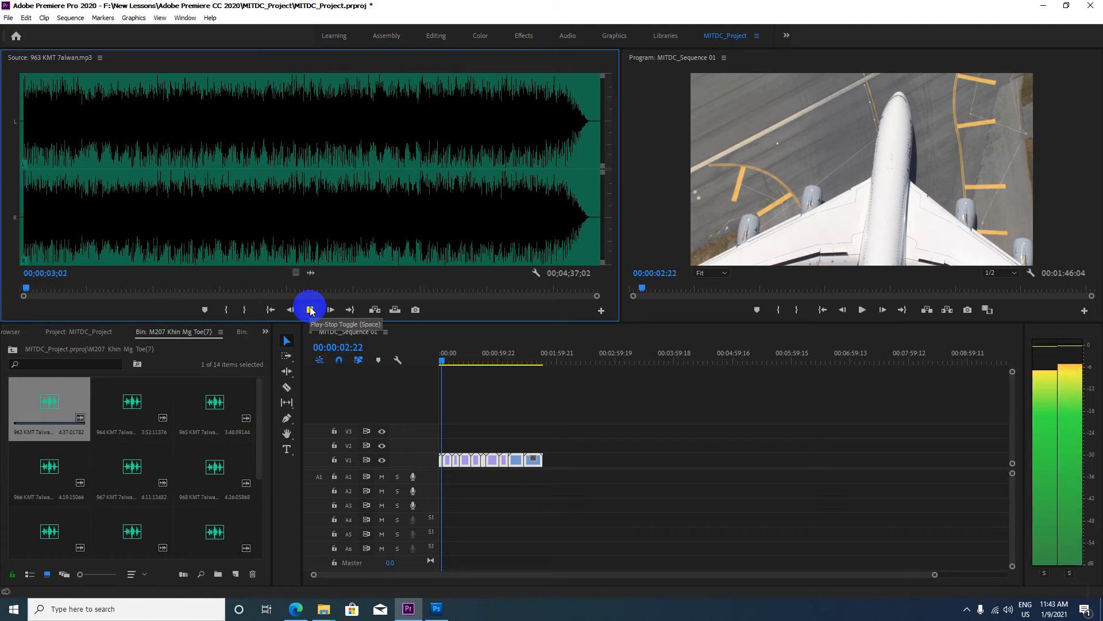
left_click(310, 310)
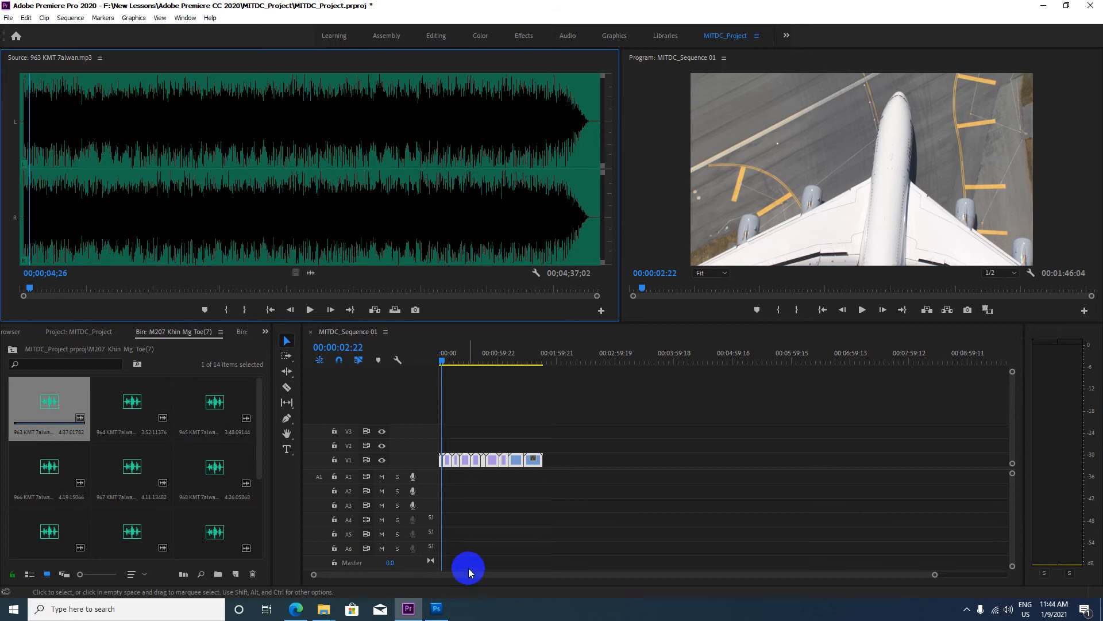
Place 963 KMT 7alwan.mp3 on track A1 at the start of the sequence and move the playhead to 00:00:00:00
left_click(271, 129)
left_click_drag(272, 129, 441, 477)
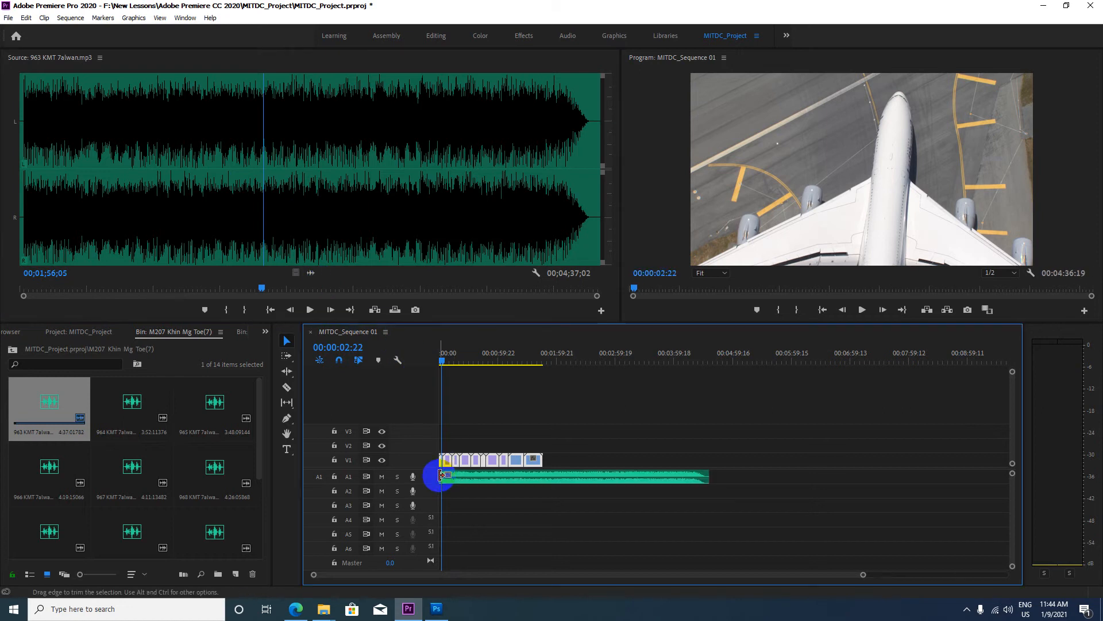
mouse_move(439, 357)
left_mouse_down()
mouse_move(469, 361)
mouse_move(426, 361)
left_mouse_up()
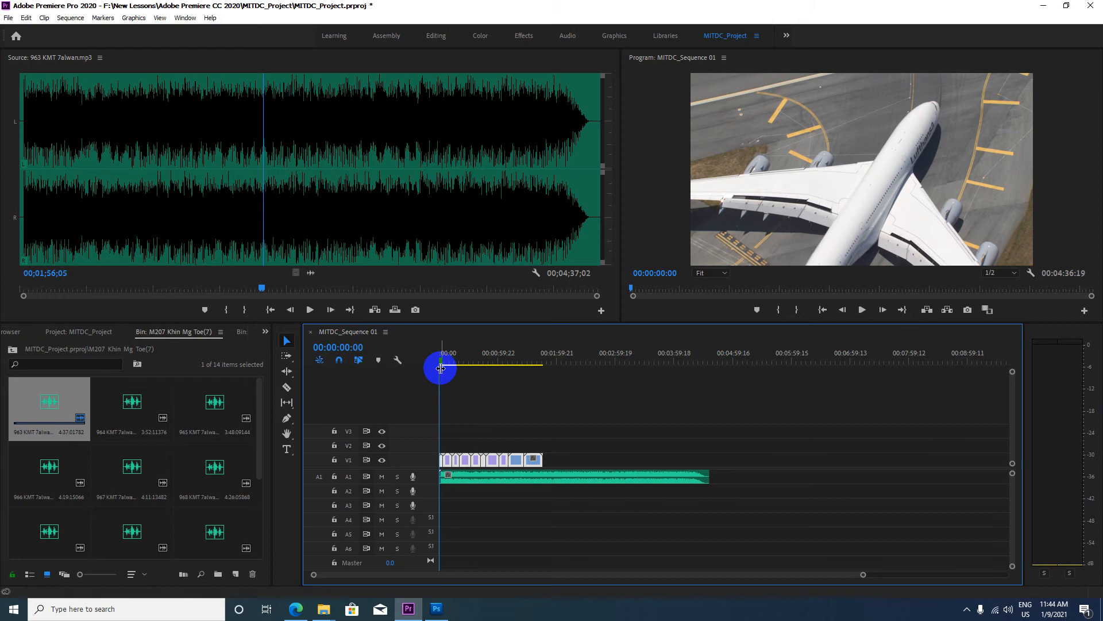
left_click_drag(441, 362, 395, 362)
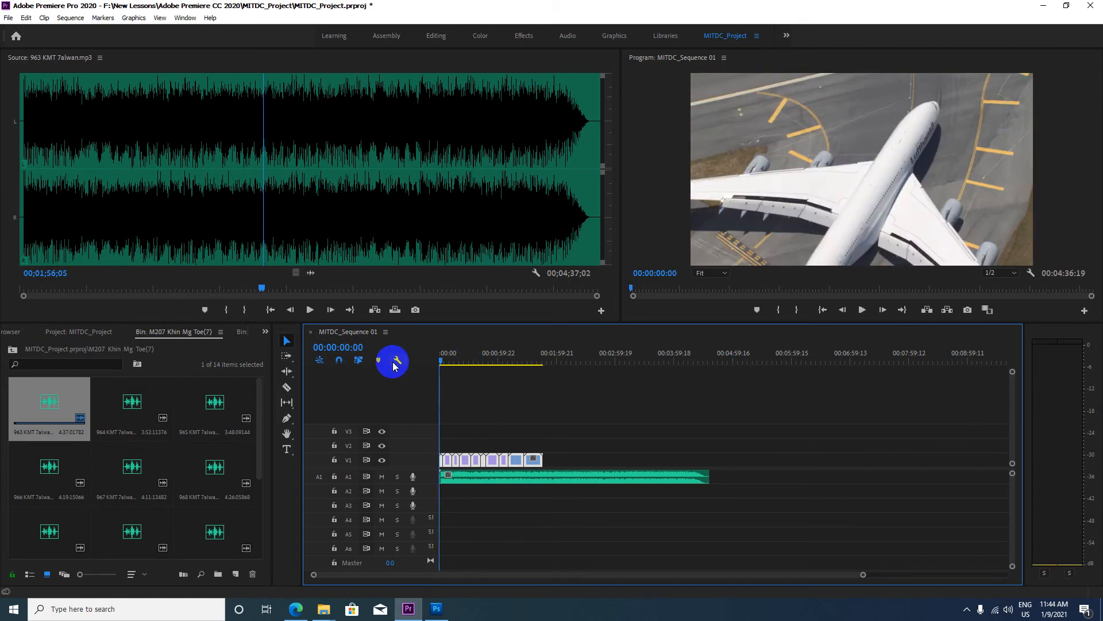
left_click(12, 349)
left_click_drag(98, 482, 221, 506)
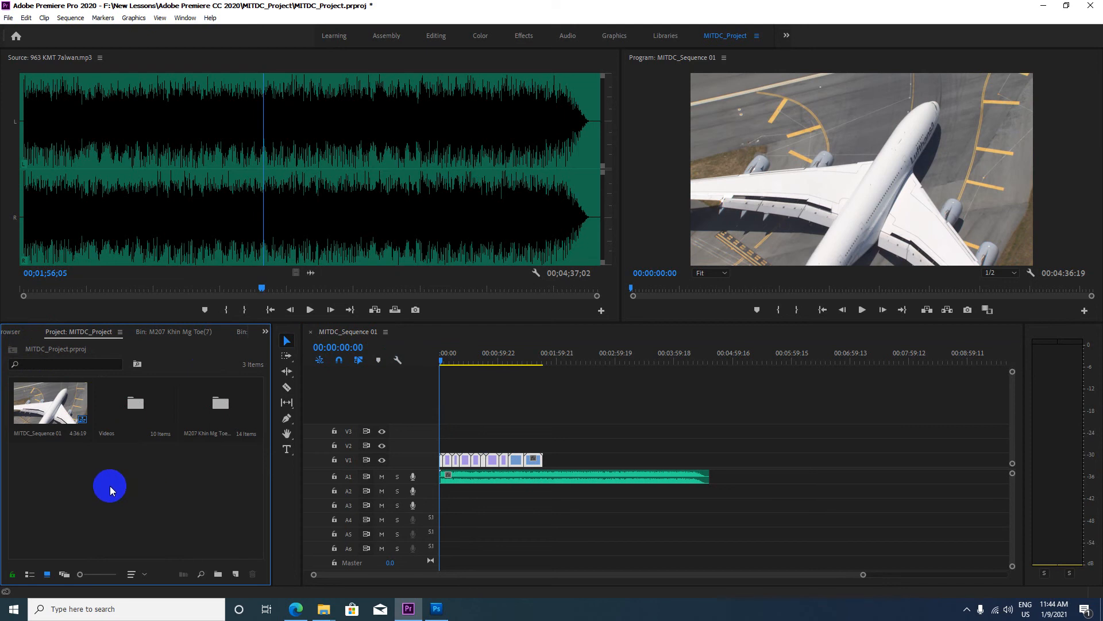
right_click(111, 490)
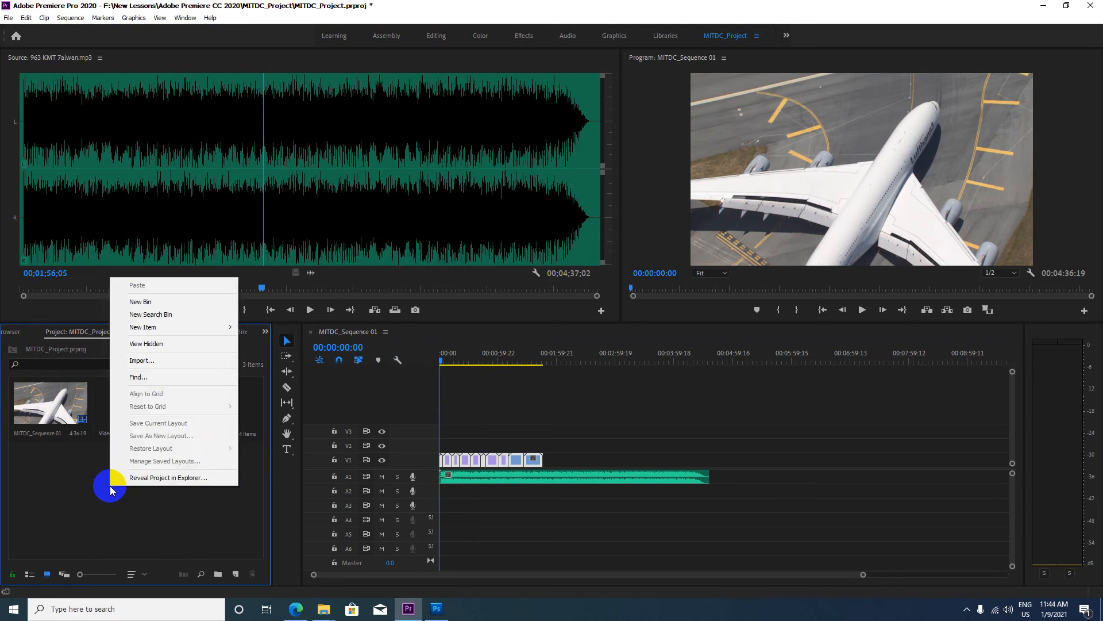
left_click(167, 362)
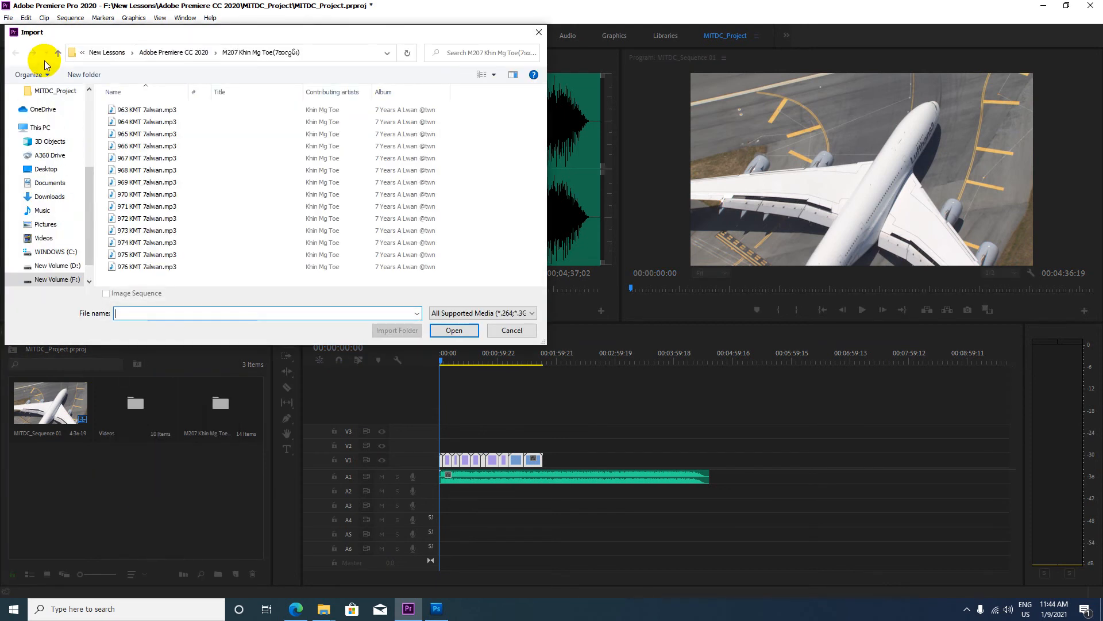
left_click(57, 53)
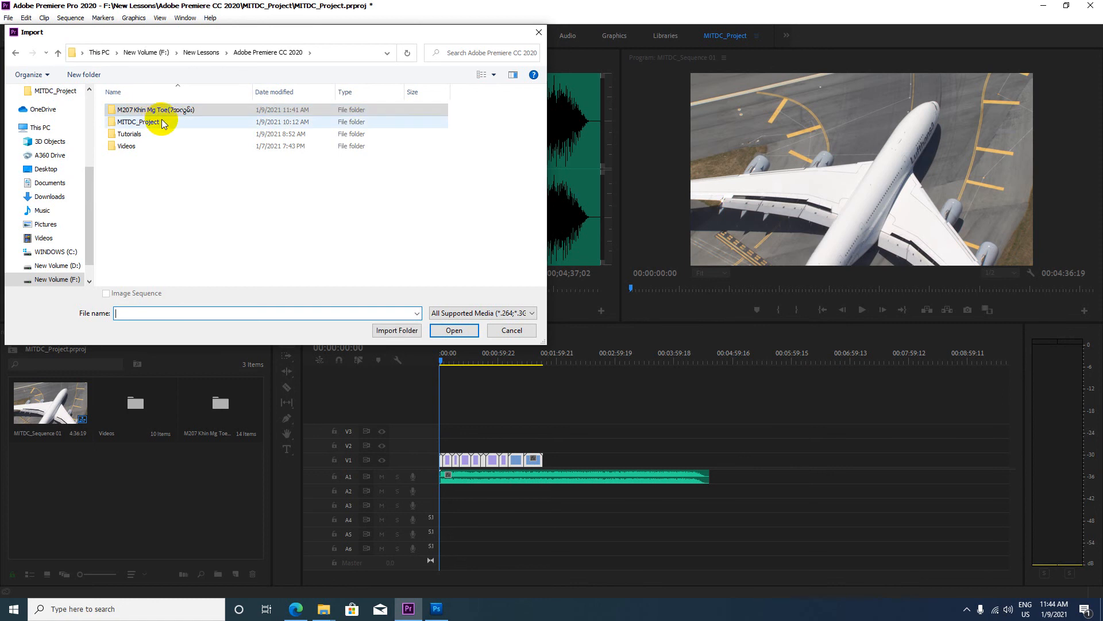
double_click(139, 147)
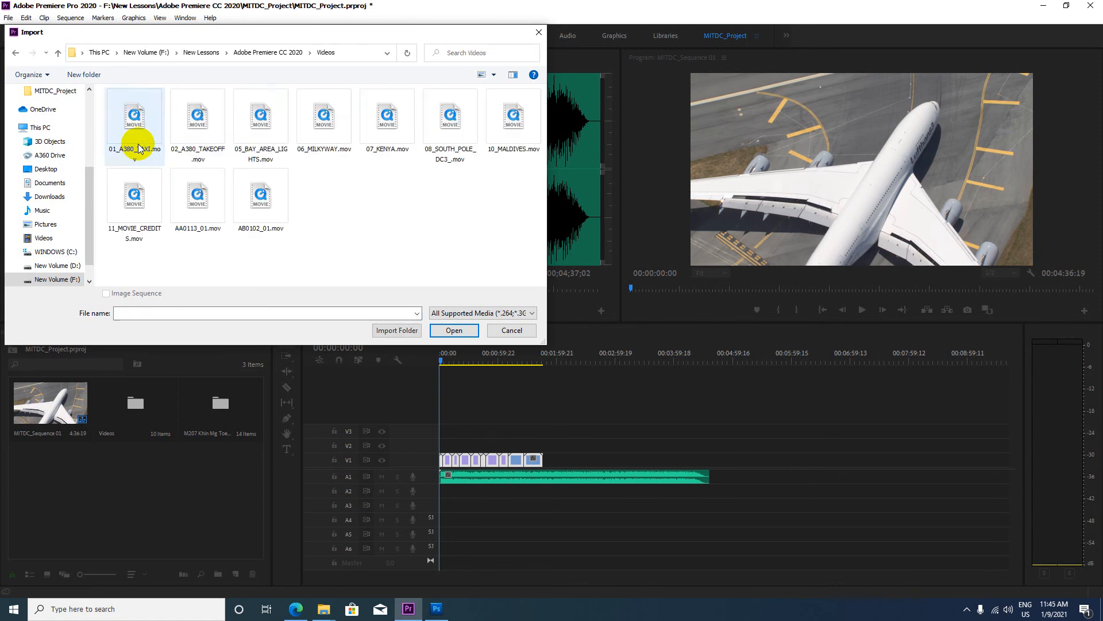
left_click(54, 53)
left_click(54, 52)
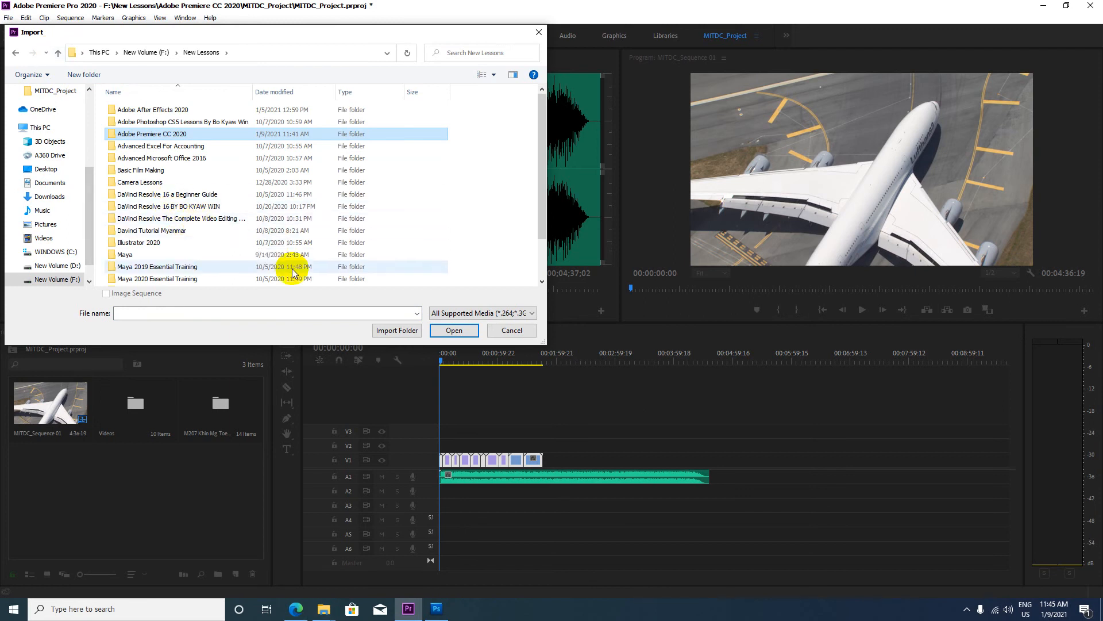
left_click(508, 329)
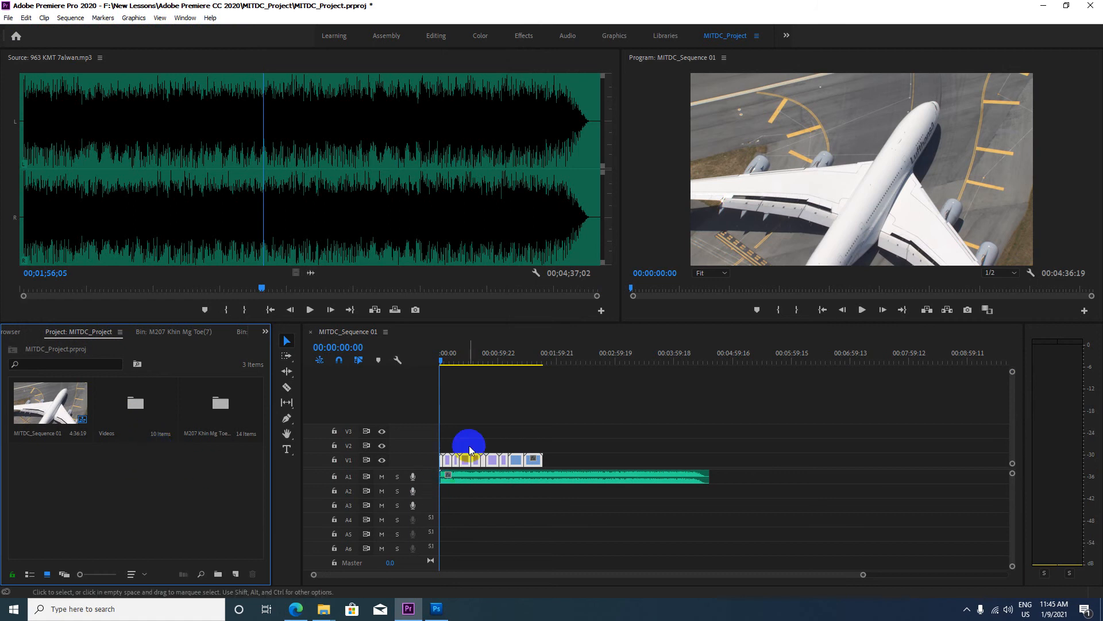
left_click(440, 366)
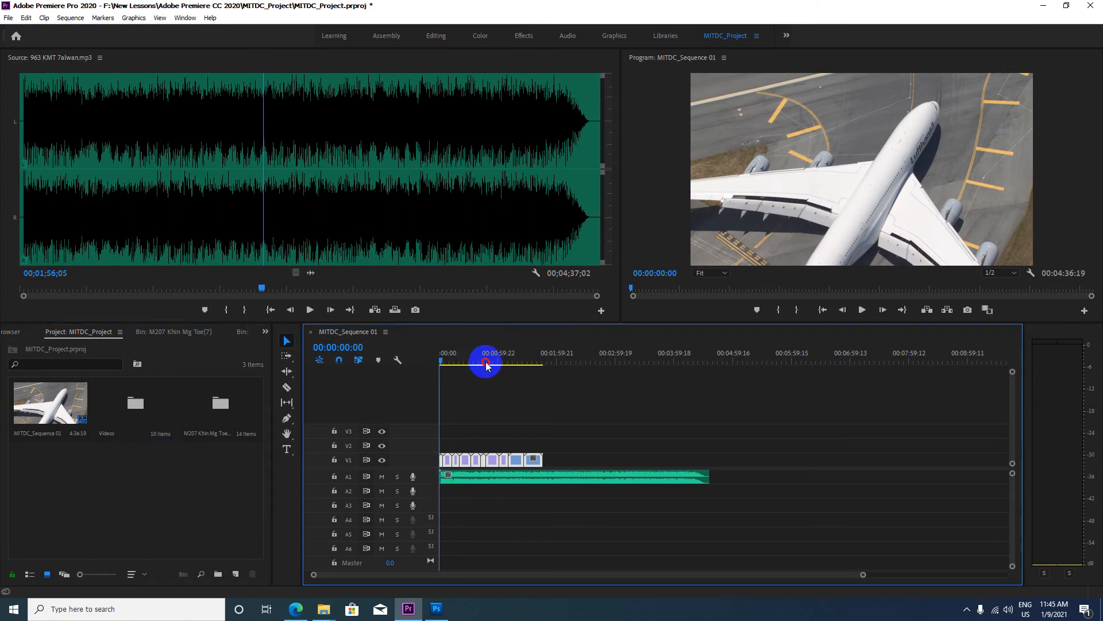
mouse_move(443, 365)
left_mouse_down()
mouse_move(498, 357)
mouse_move(425, 357)
mouse_move(444, 371)
left_mouse_up()
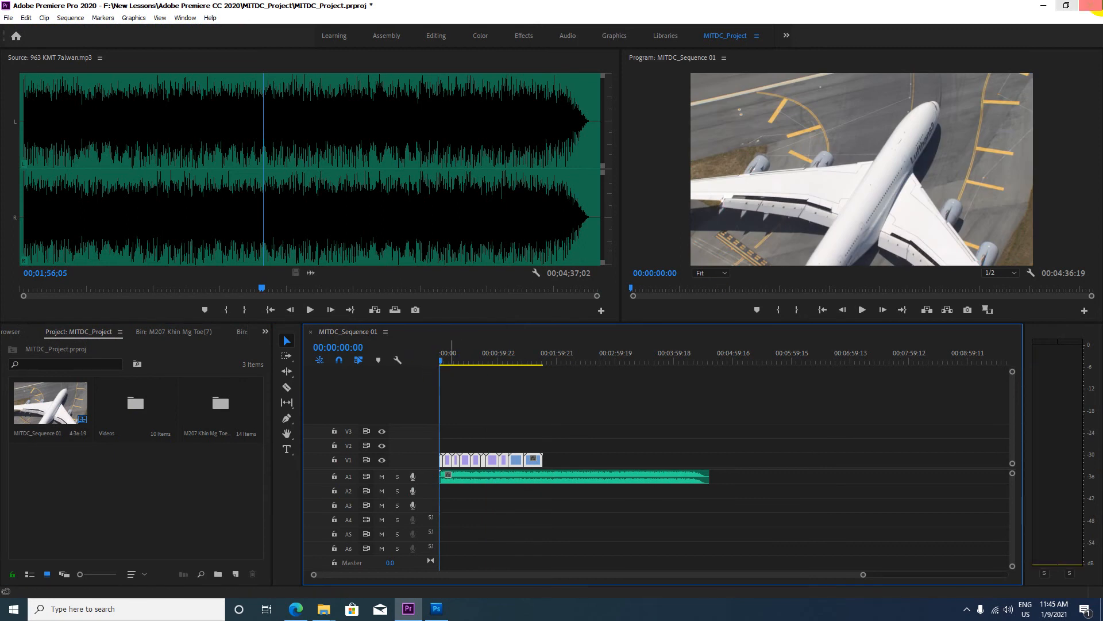
Minimize Premiere Pro to reach the browser and look through the YouTube channel's uploaded videos and created playlists
left_click(1043, 5)
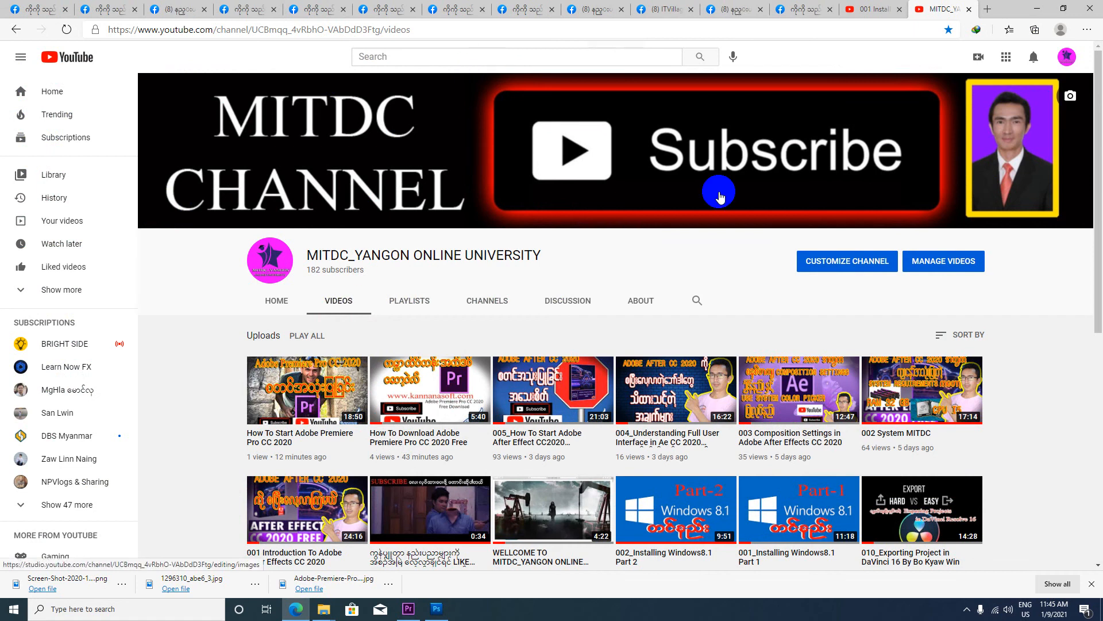
scroll(256, 202, "down", 3)
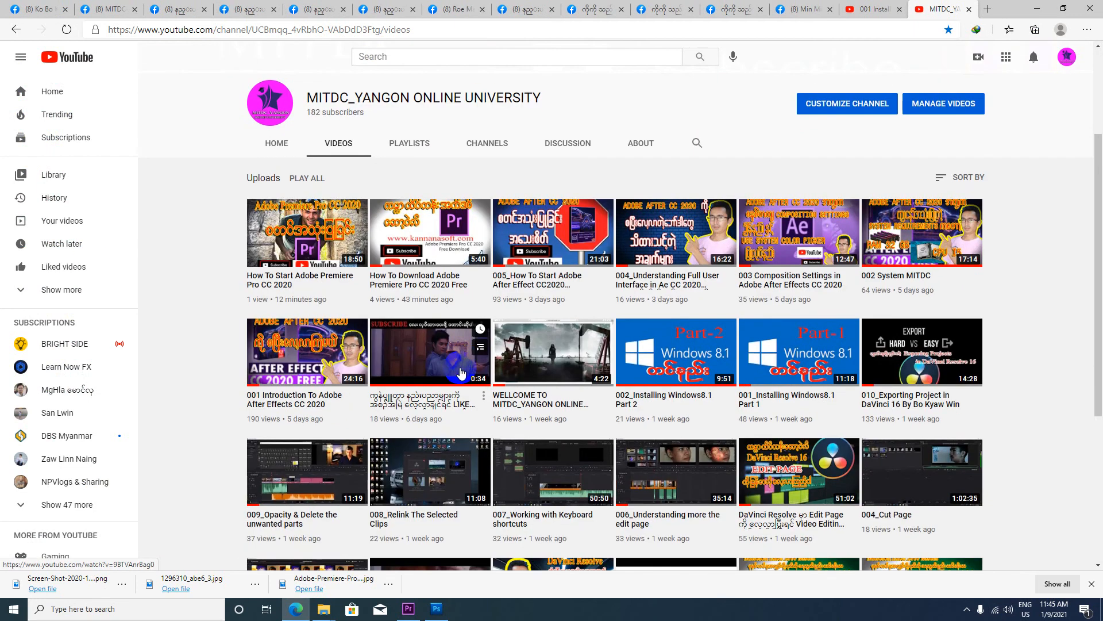
scroll(199, 132, "up", 3)
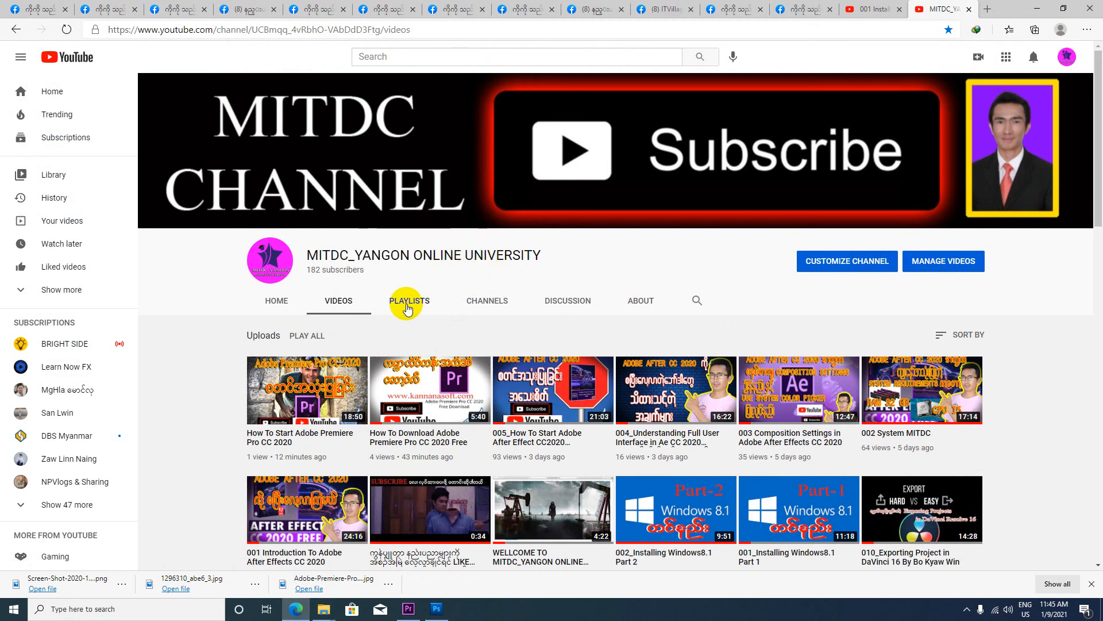
left_click(408, 304)
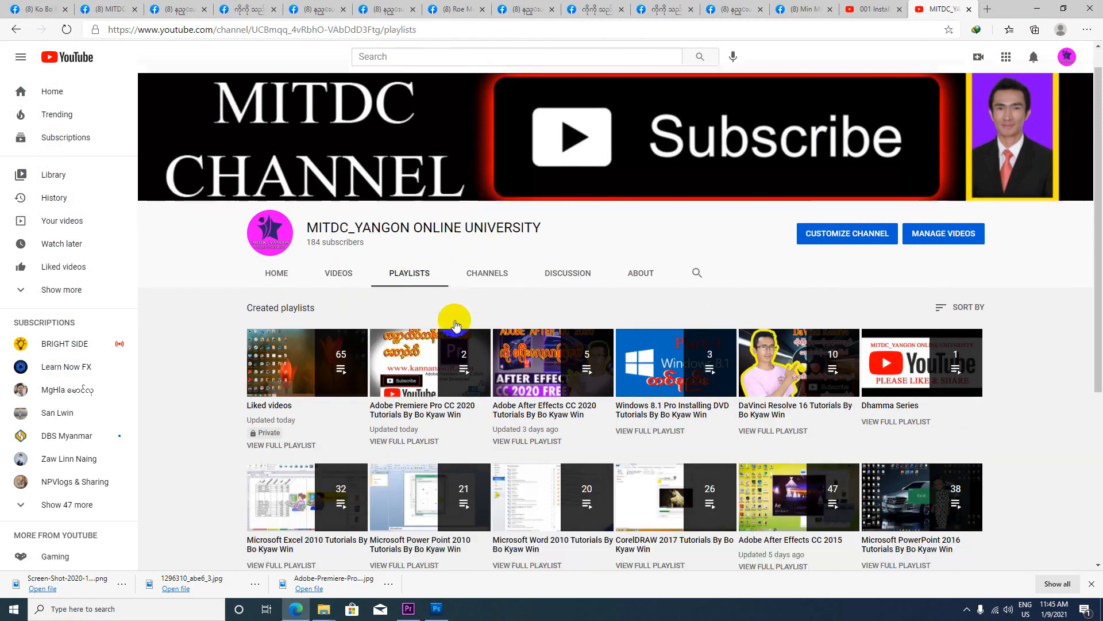
scroll(460, 330, "down", 5)
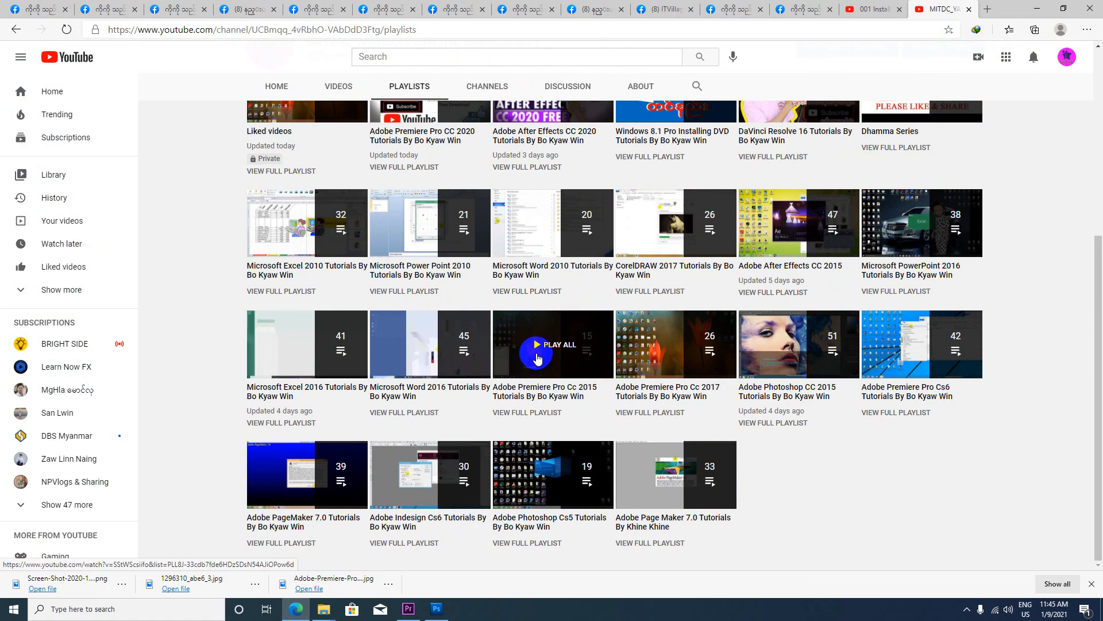